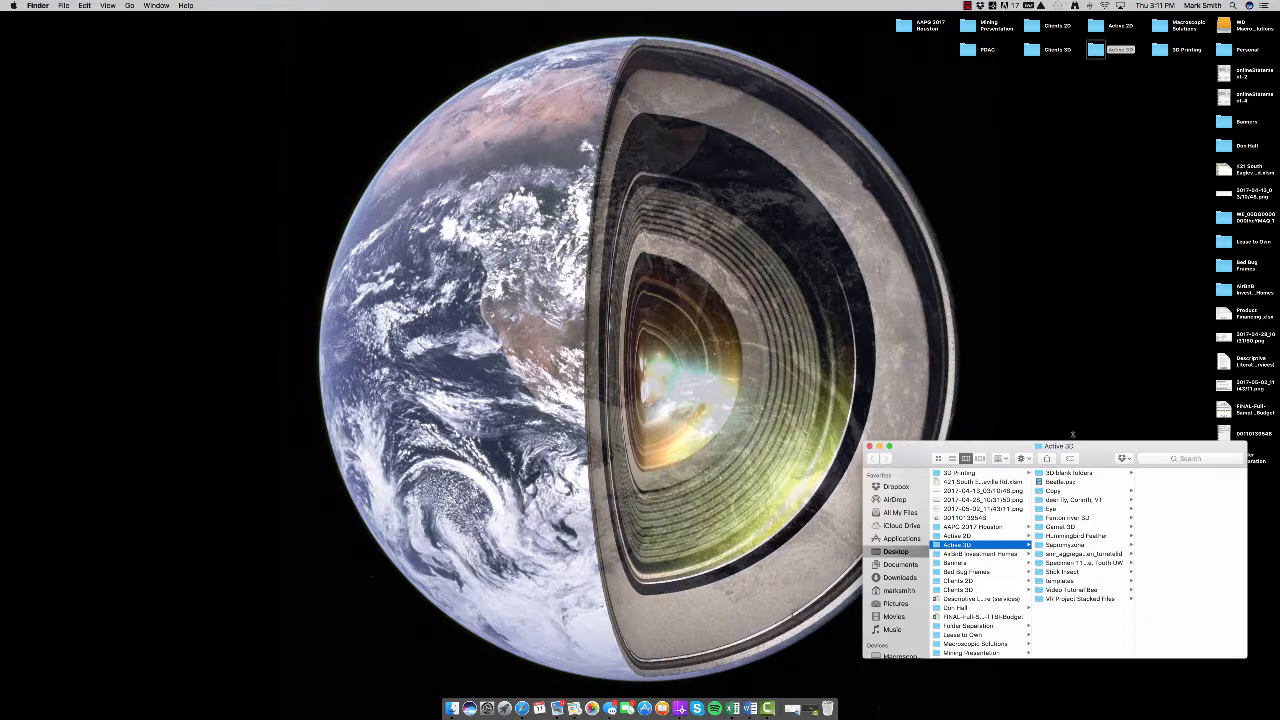
Step: Open the 17-05-08 folder inside Video Tutorial Bee and look through its image files
left_click_drag(1098, 459, 776, 259)
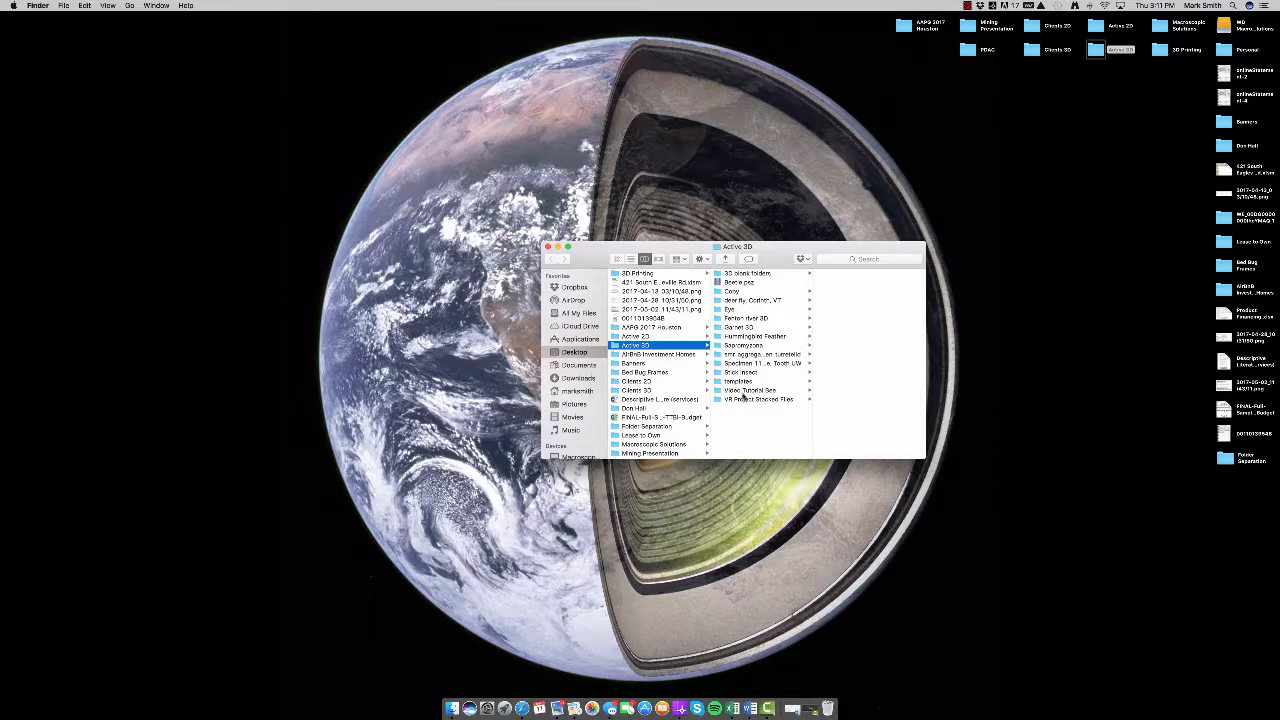
left_click(742, 391)
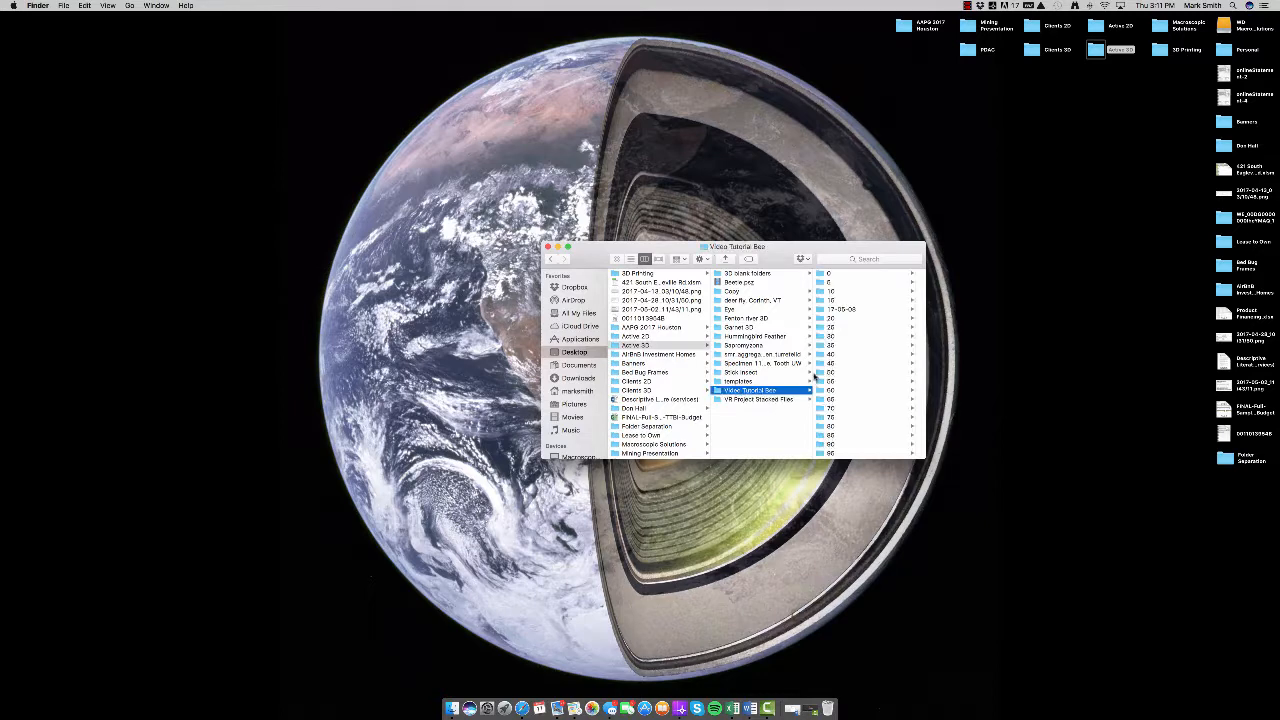
left_click(833, 310)
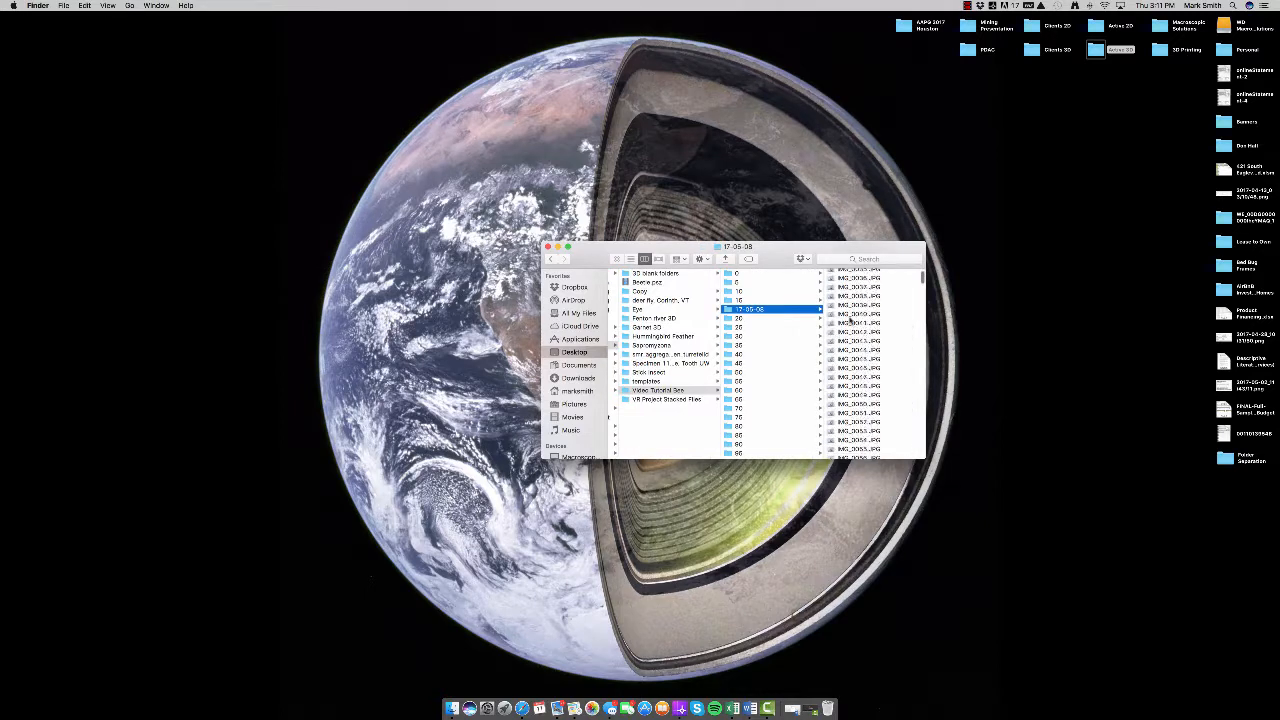
scroll(851, 321, "down", 20)
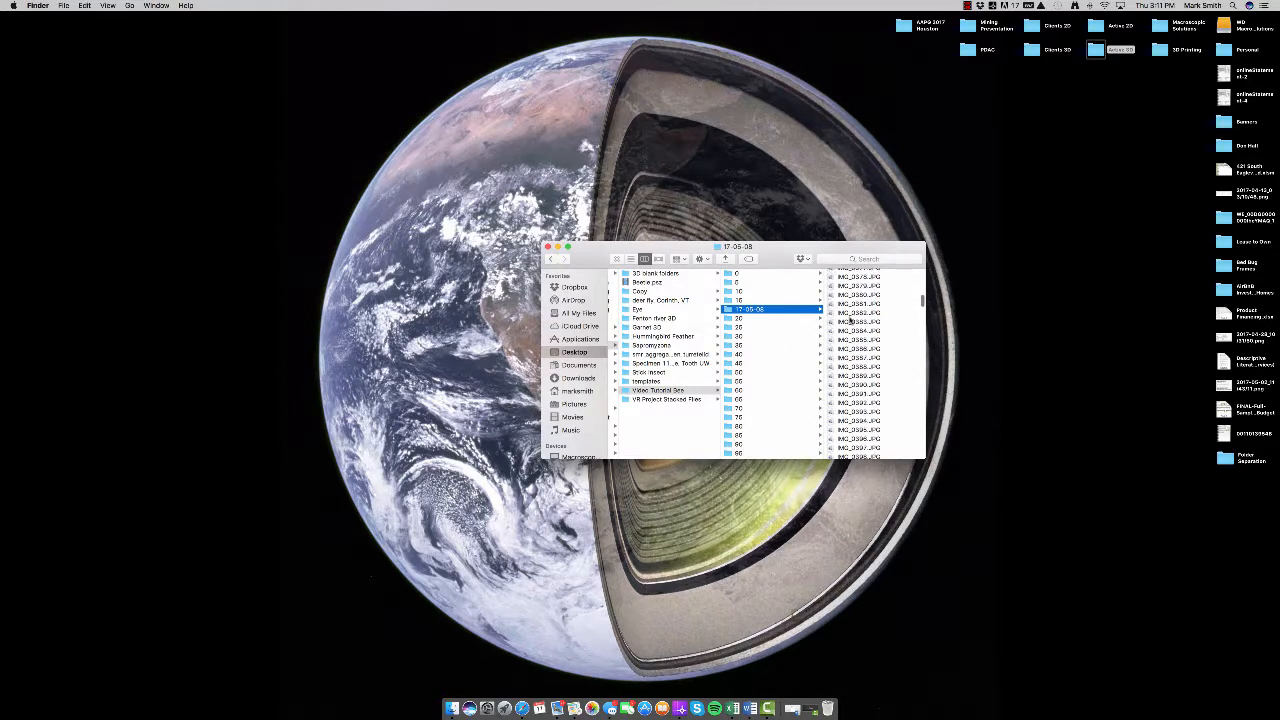
scroll(850, 320, "down", 10)
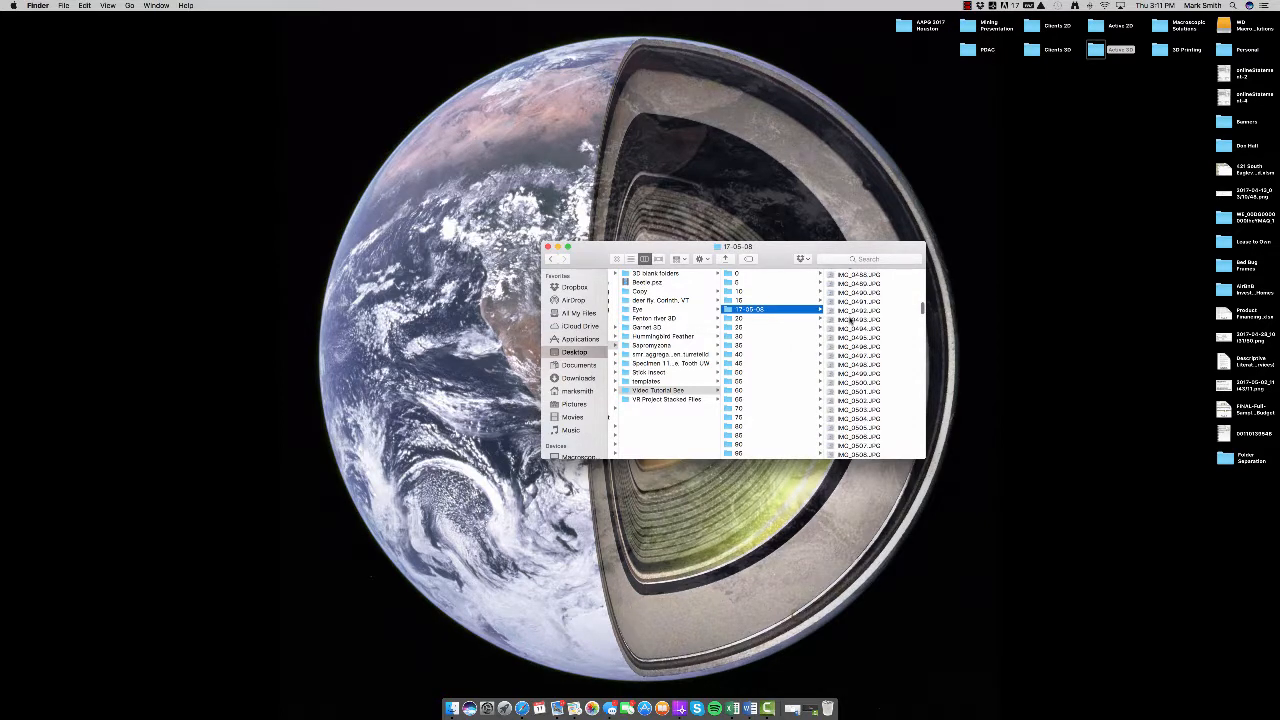
left_click(785, 353)
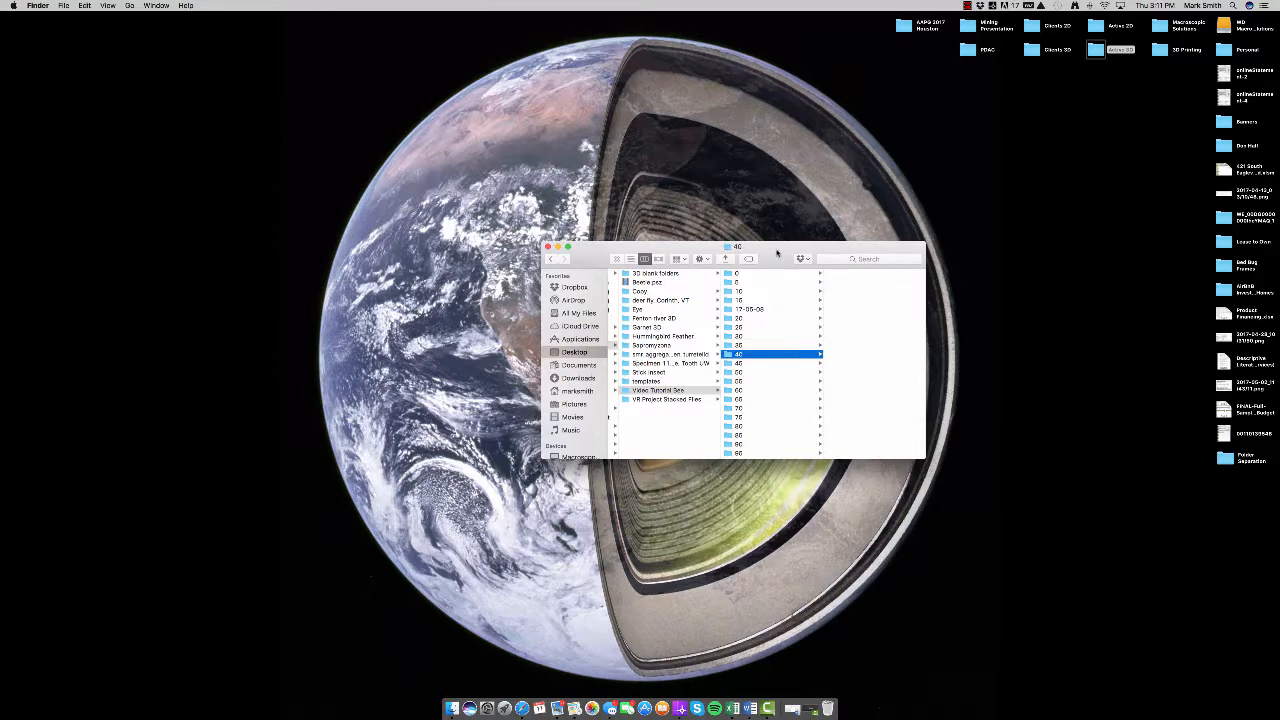
Step: Show the contents of the 17-05-08 folder again and move the Finder window aside on the desktop
left_click_drag(777, 254, 706, 218)
left_click(686, 273)
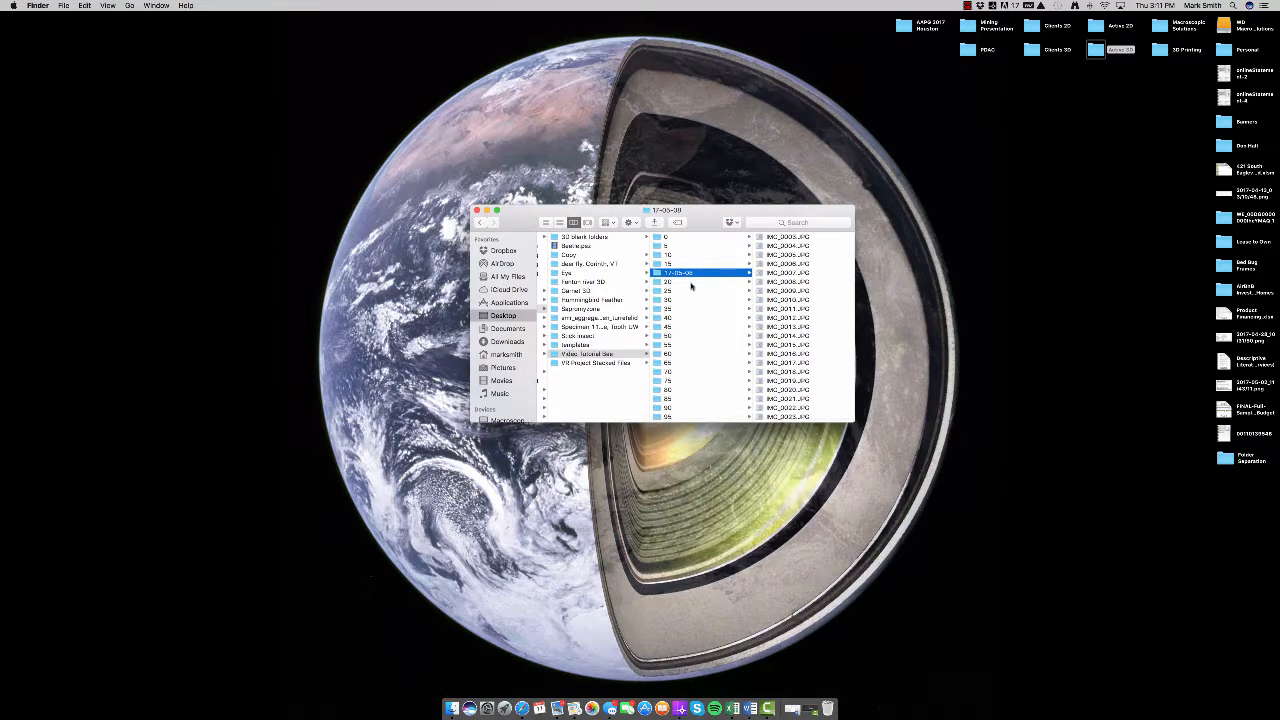
left_click_drag(707, 227, 503, 130)
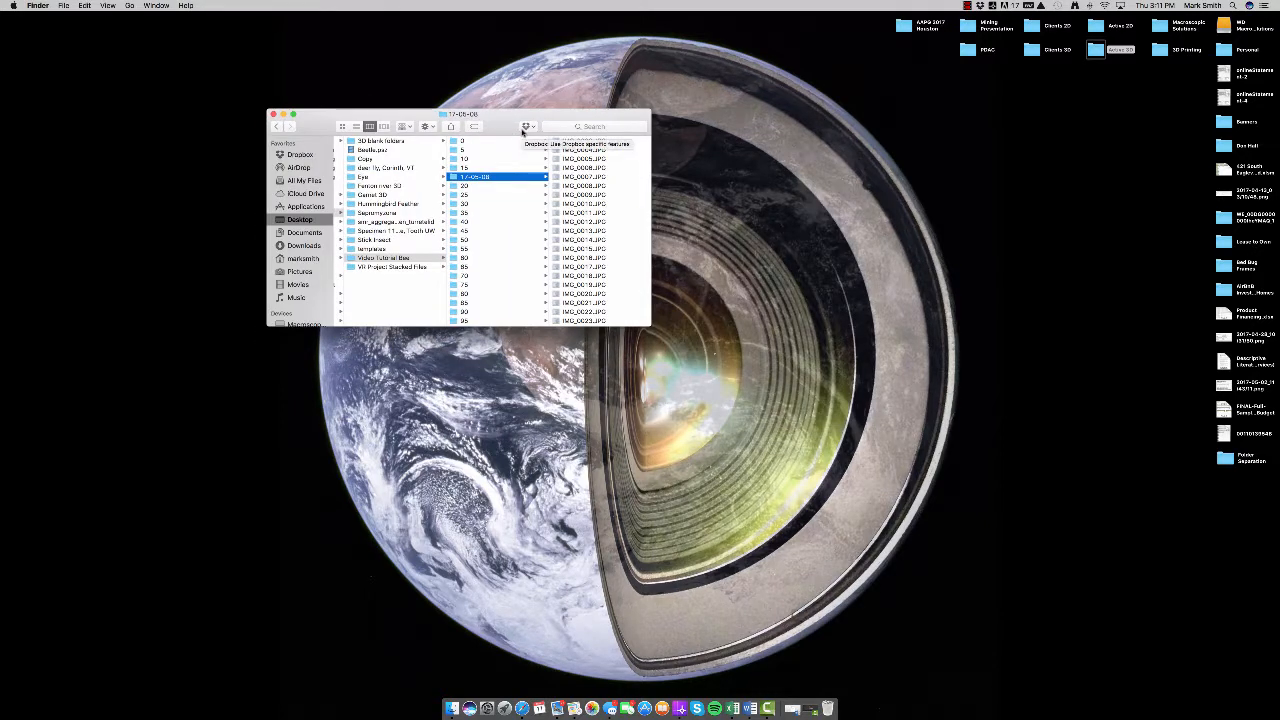
left_click_drag(505, 126, 524, 121)
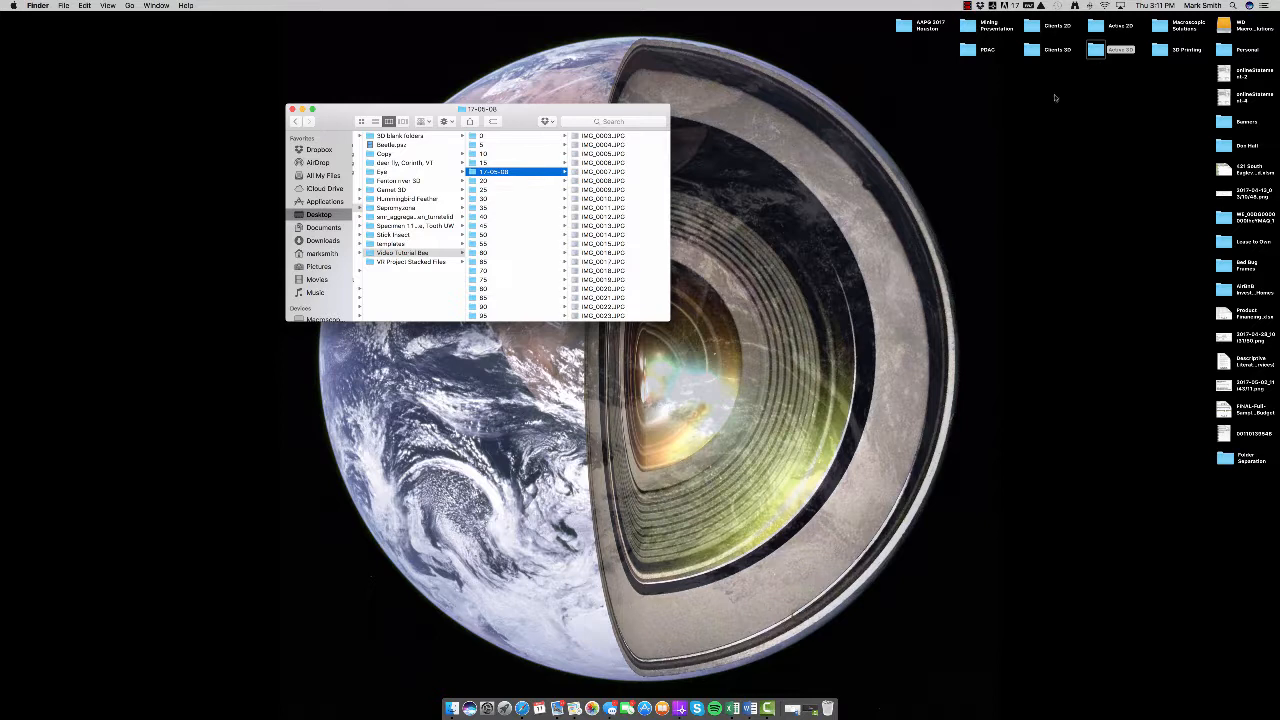
Step: Open the Active 3D desktop folder in a second Finder window and place it beside the first one
right_click(1099, 53)
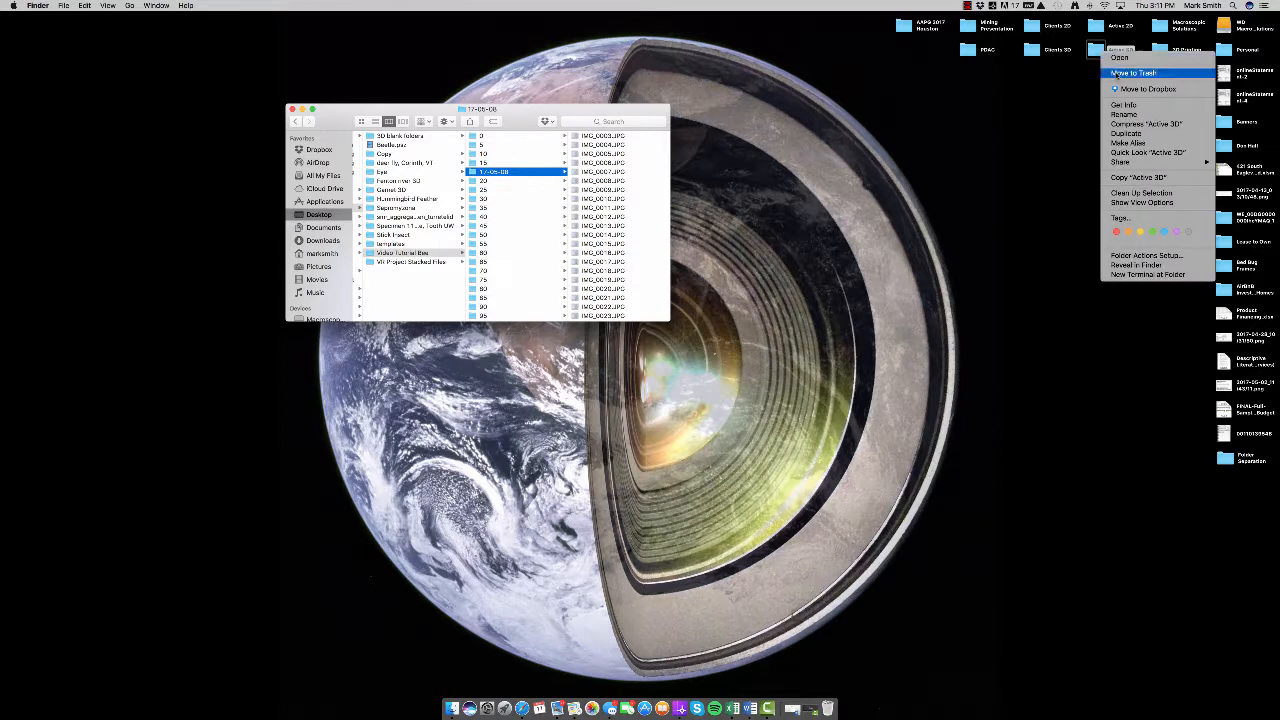
left_click(1121, 57)
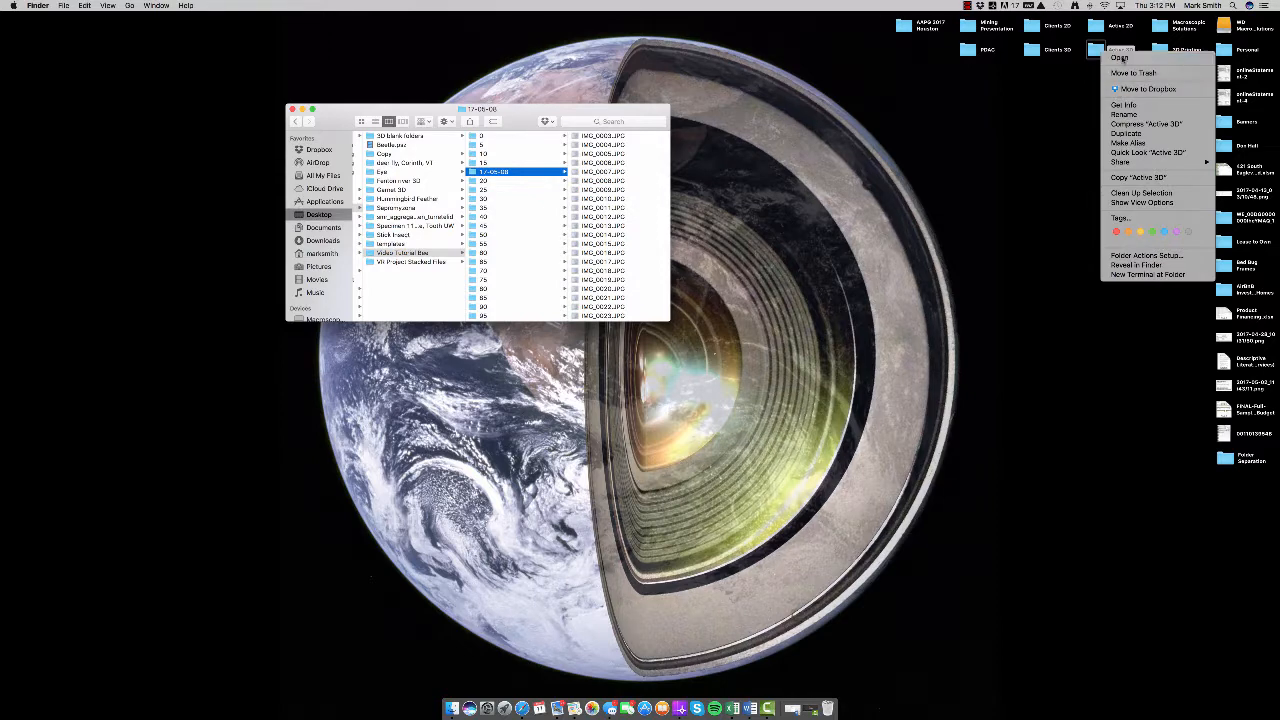
left_click_drag(760, 256, 832, 185)
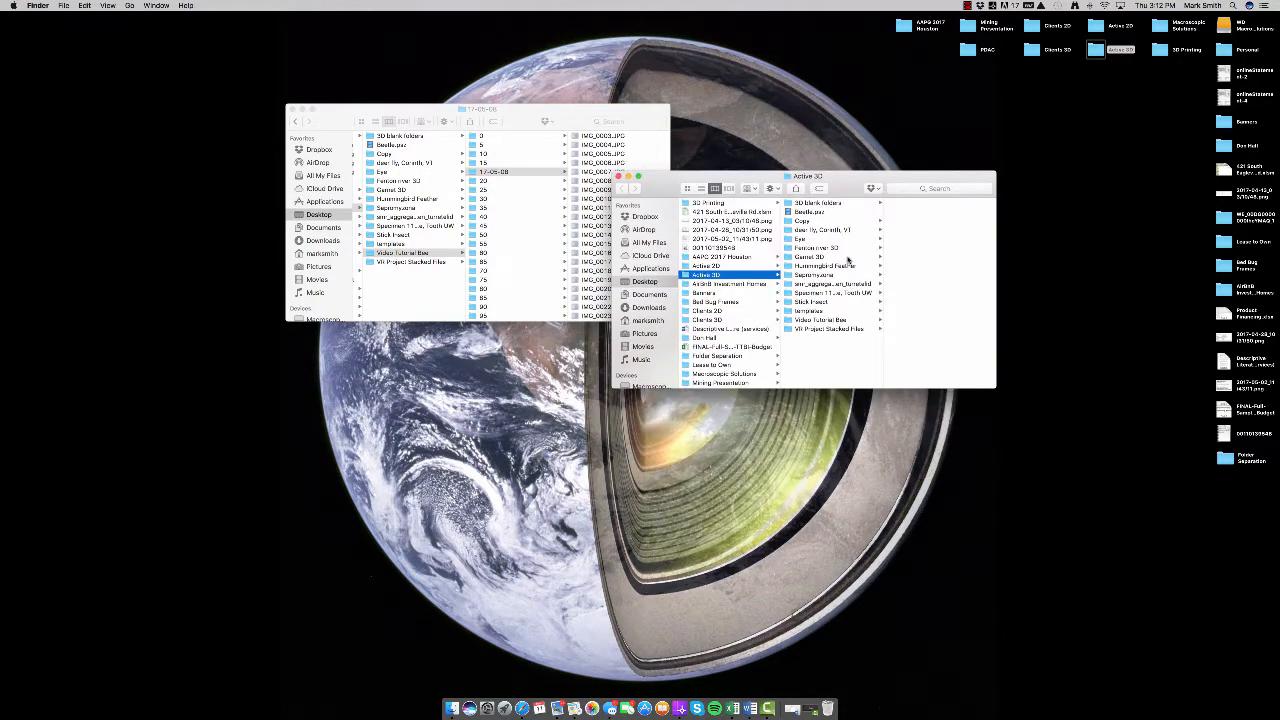
Step: Create a new folder named Final inside the Video Tutorial Bee folder
left_click(423, 307)
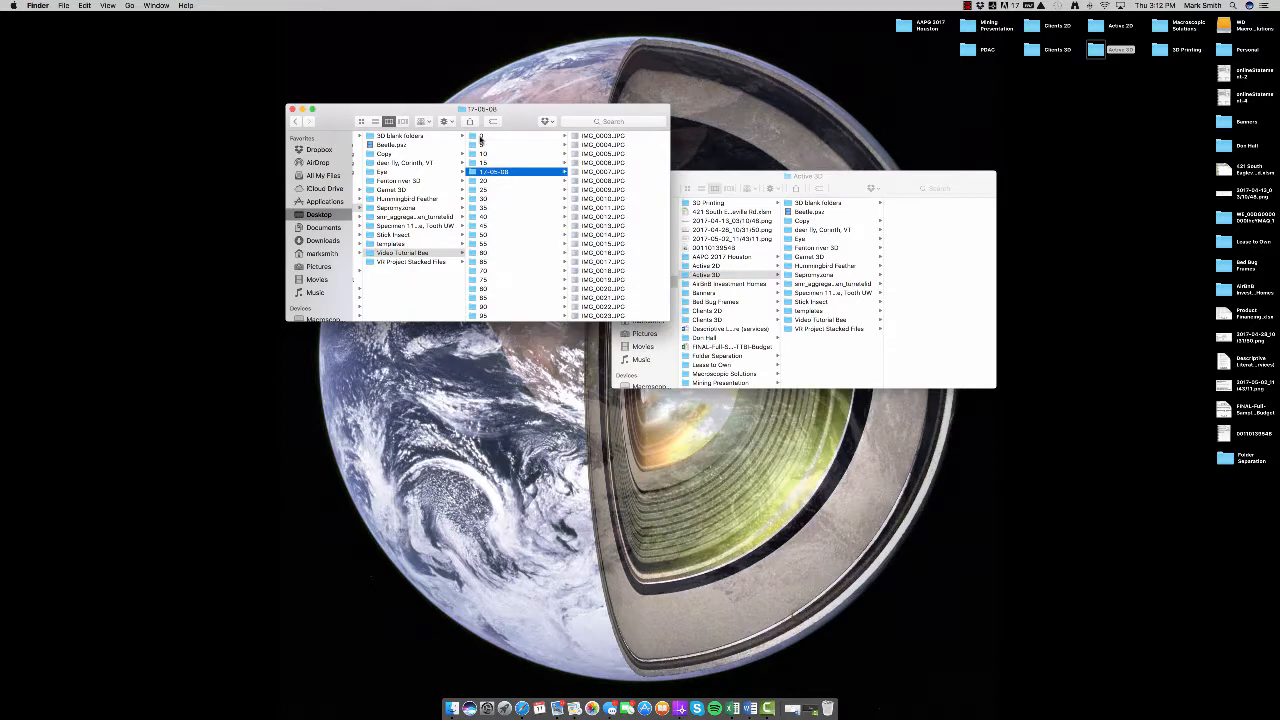
left_click(481, 137)
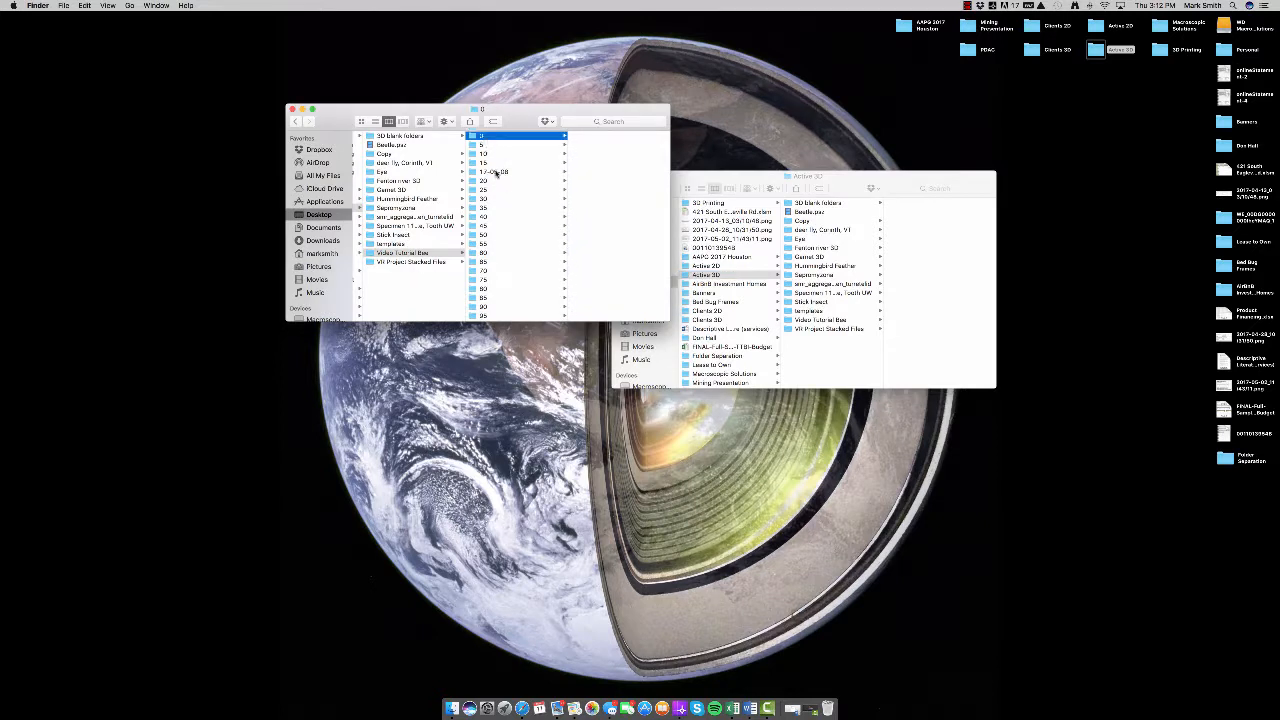
scroll(495, 250, "down", 15)
scroll(509, 252, "up", 15)
left_click(411, 255)
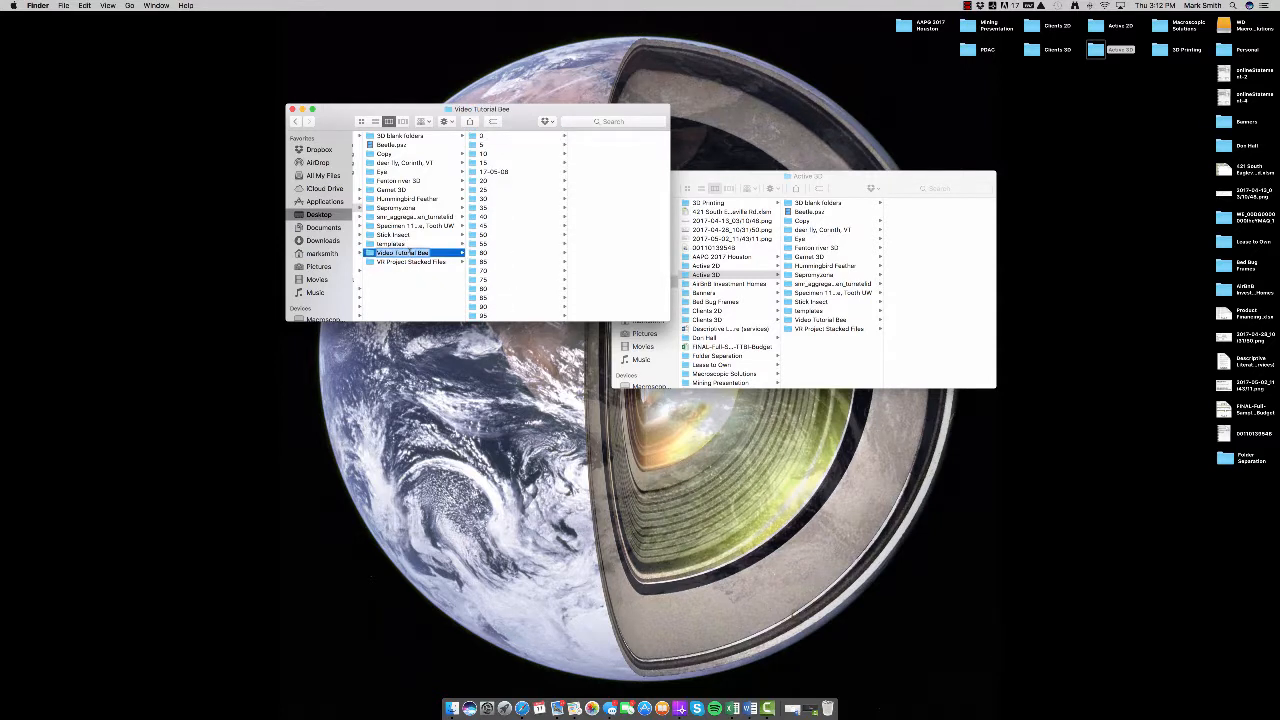
key("super+shift+n")
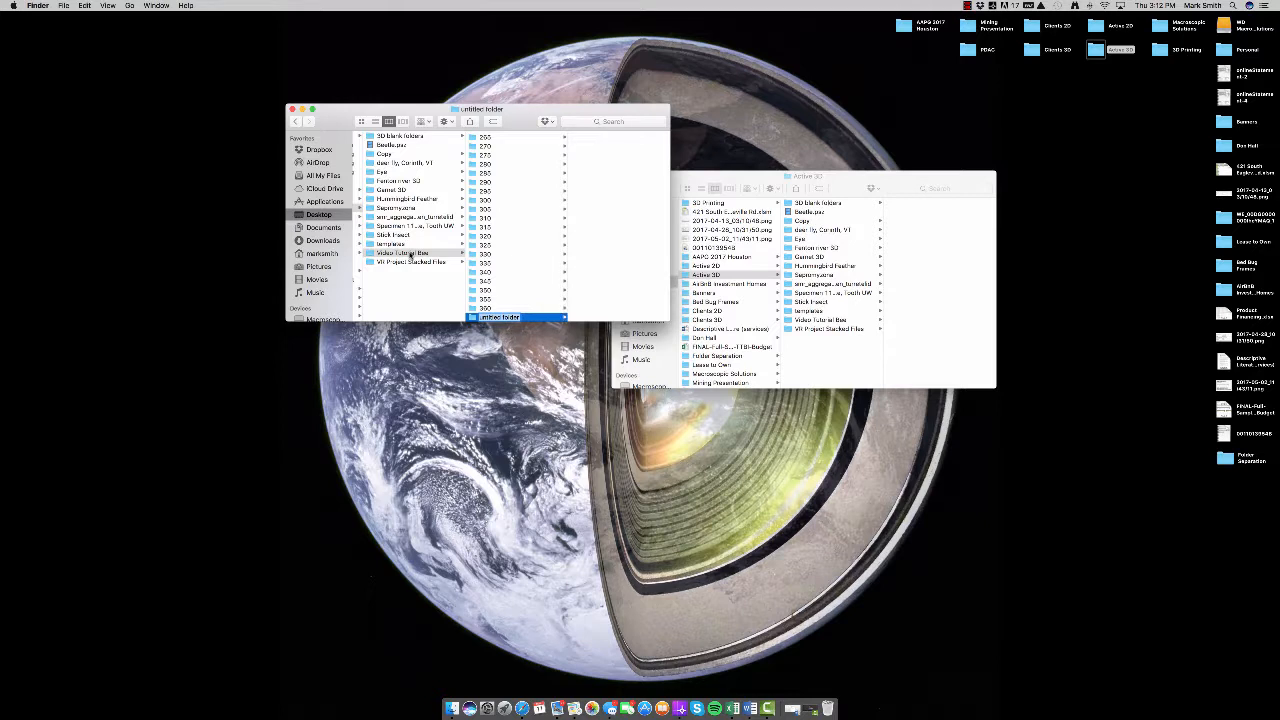
type("3")
key("Return")
Step: Move all the numbered angle folders from 0 to 360 into the Final folder, leaving 17-05-08 outside it
scroll(507, 198, "up", 15)
scroll(507, 198, "down", 3)
left_click_drag(490, 175, 486, 315)
left_click_drag(481, 166, 490, 190)
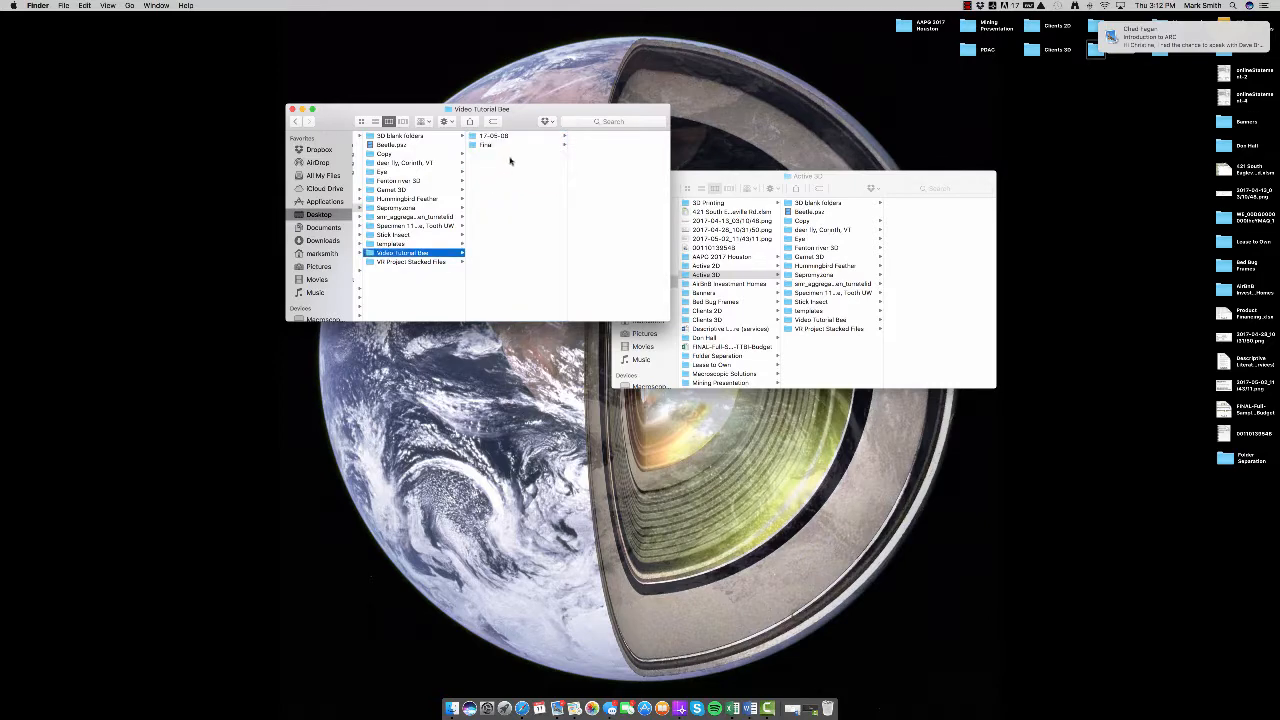
Step: Show the 17-05-08 folder in the first Finder window and Video Tutorial Bee's Final folder in the second
left_click(502, 138)
left_click_drag(502, 110, 387, 79)
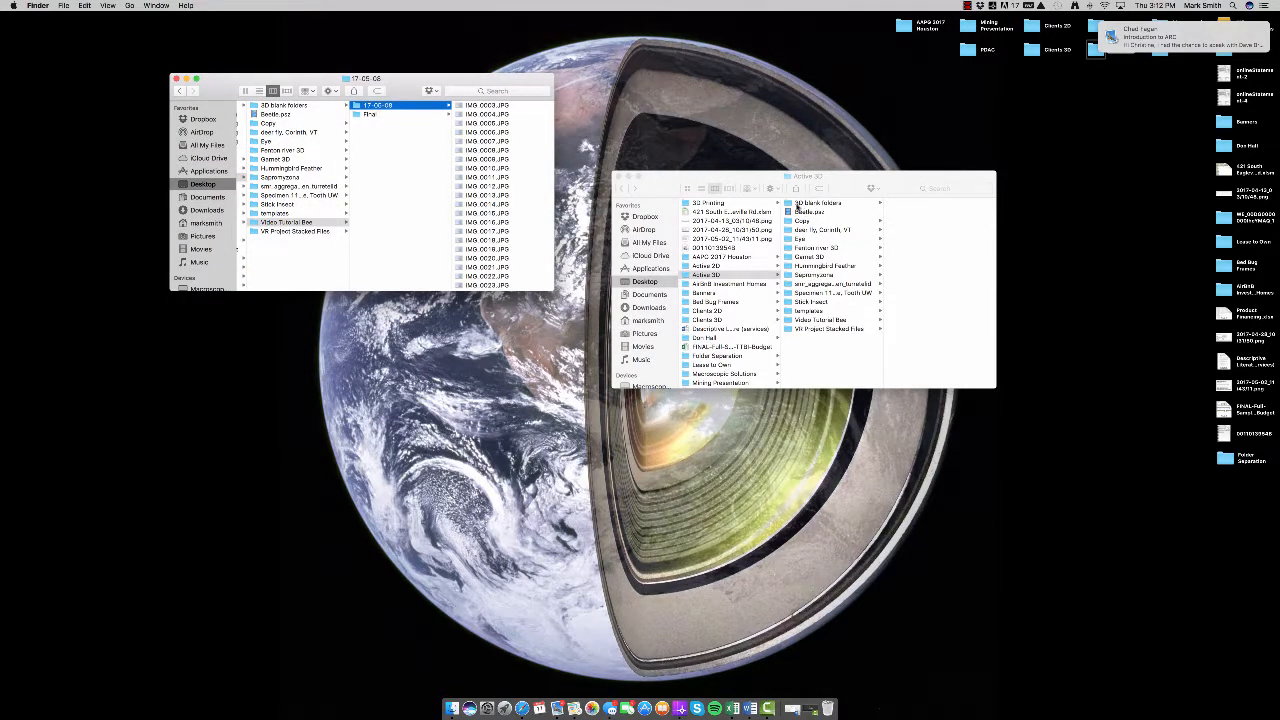
left_click(806, 324)
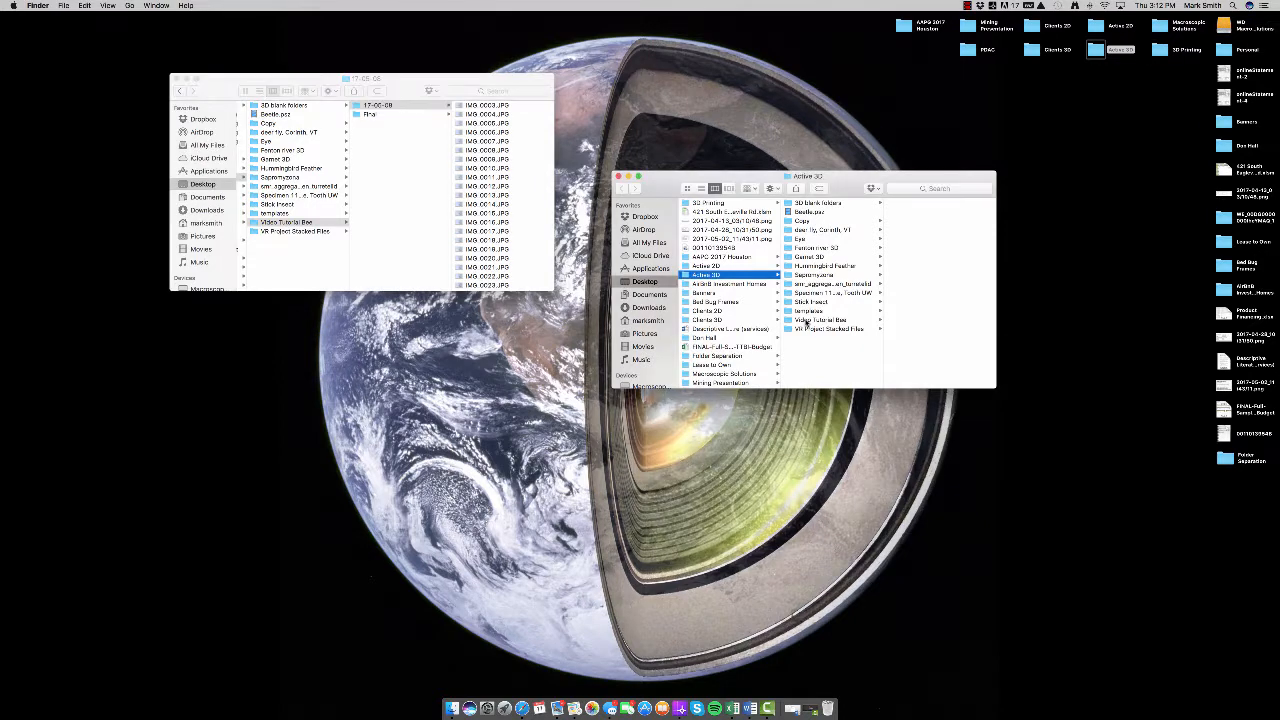
left_click(822, 320)
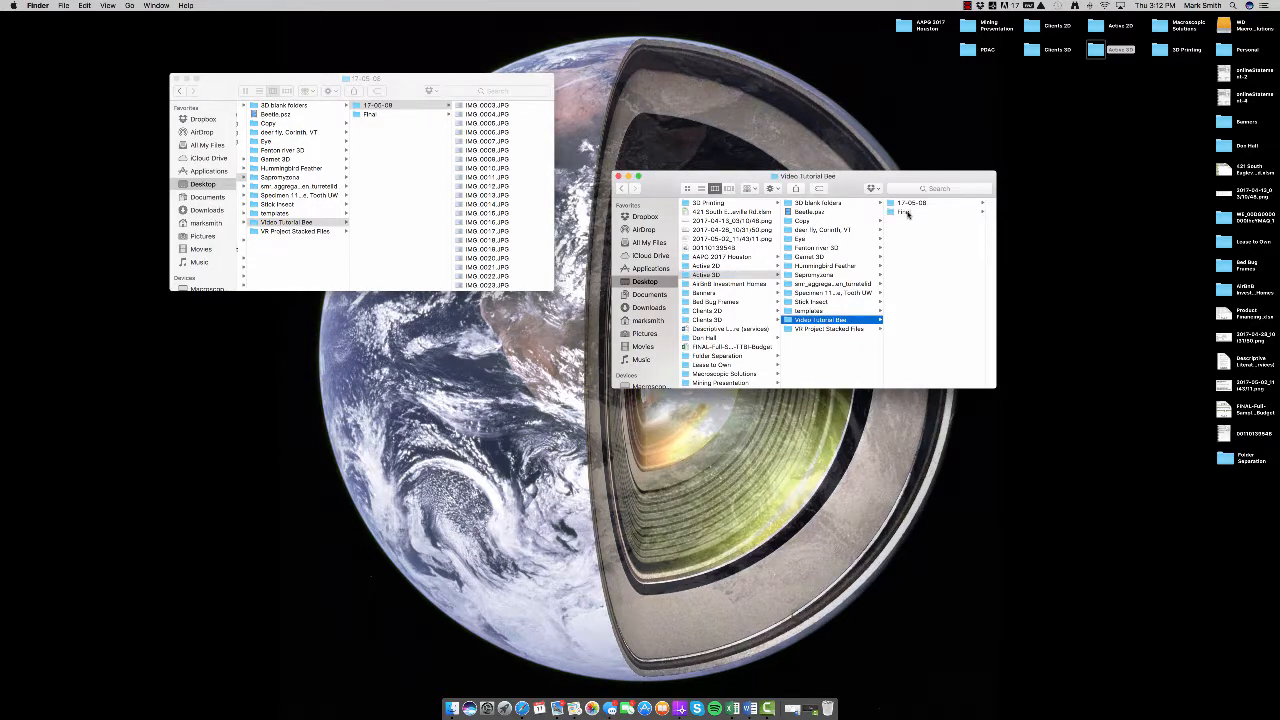
left_click(905, 212)
Step: Arrange the Final and 17-05-08 windows side by side, with Final before 17-05-08
left_click_drag(850, 177, 249, 99)
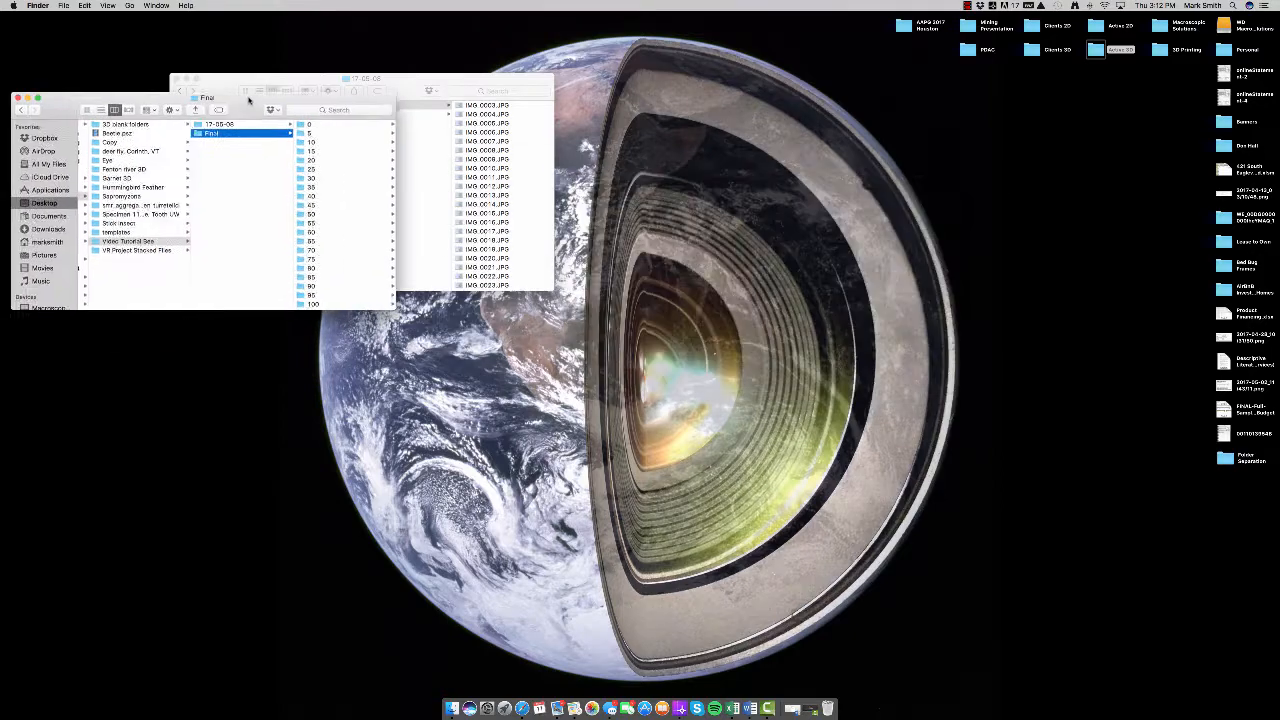
left_click_drag(429, 80, 777, 102)
left_click_drag(309, 99, 405, 96)
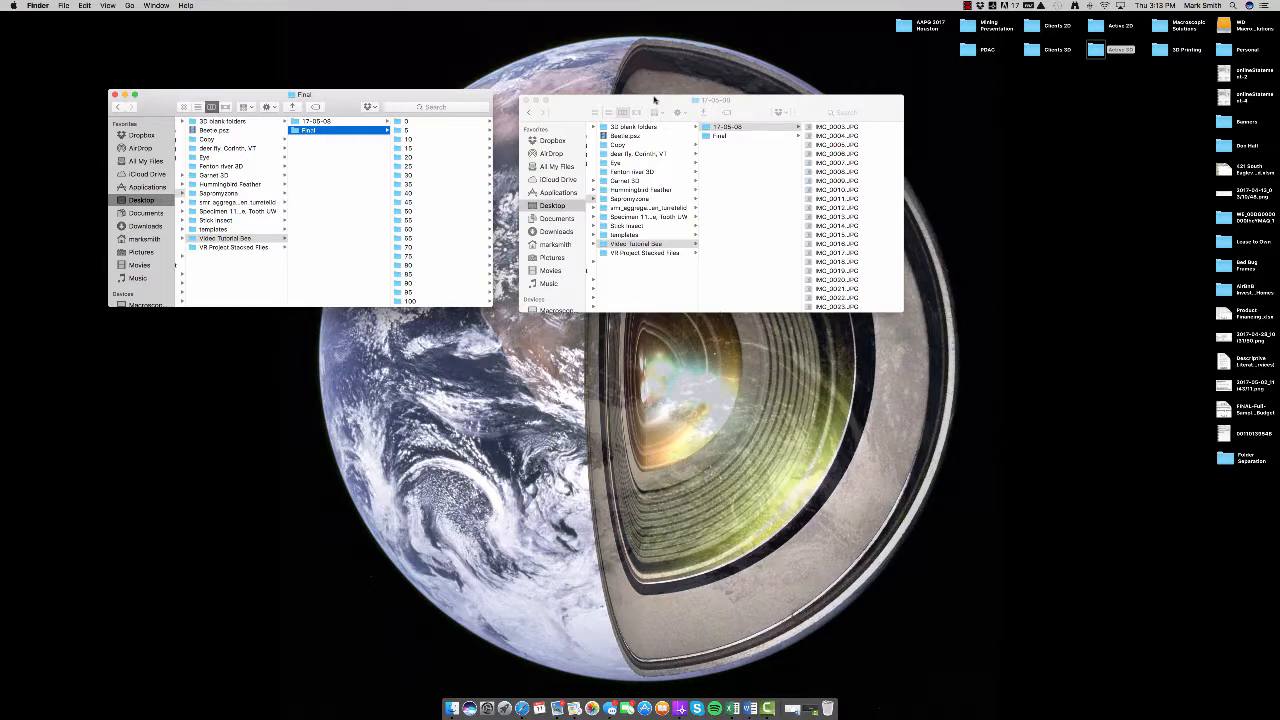
left_click_drag(656, 100, 640, 92)
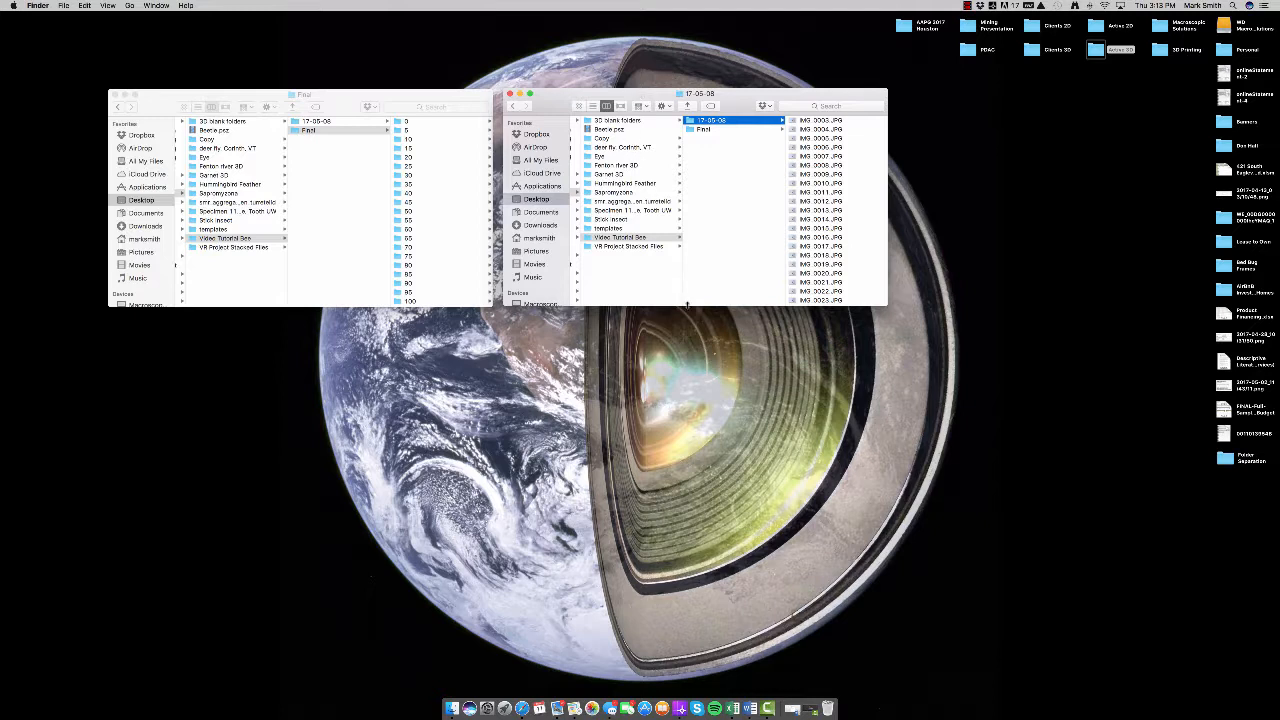
Step: Lengthen both Finder windows to the same height so more of the angle folders and images fit
left_click_drag(687, 305, 687, 453)
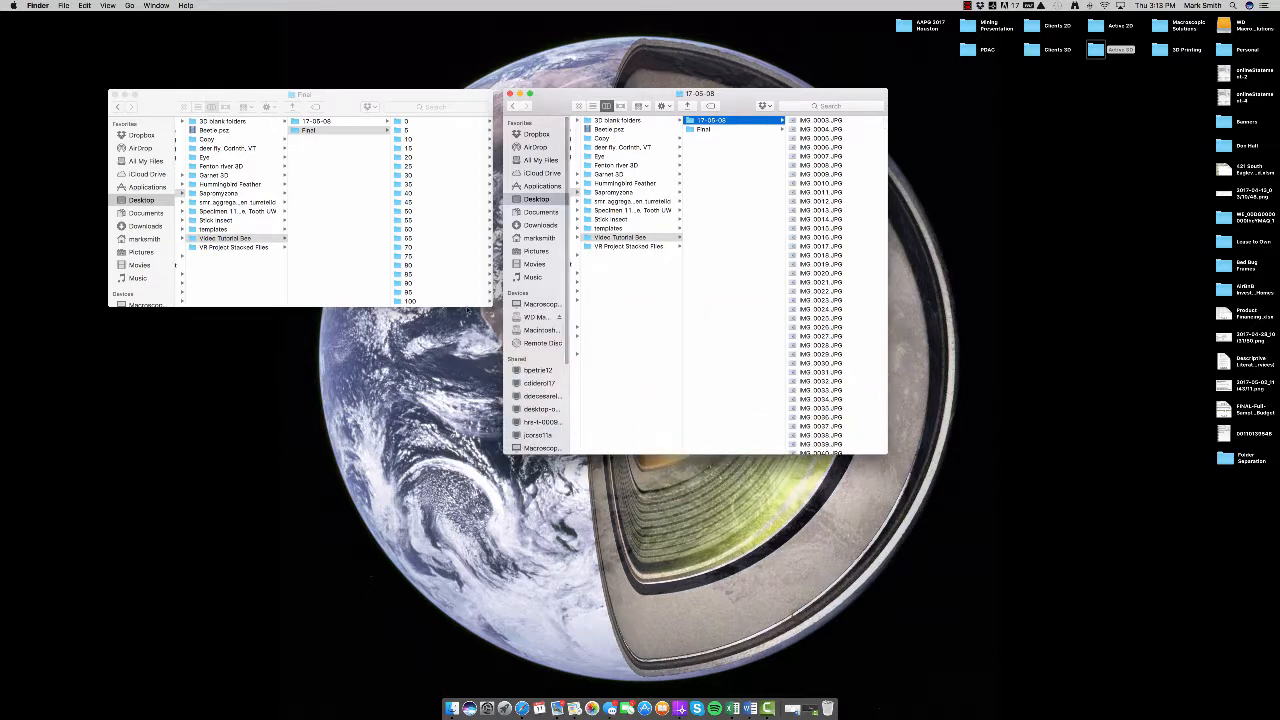
left_click_drag(469, 304, 467, 361)
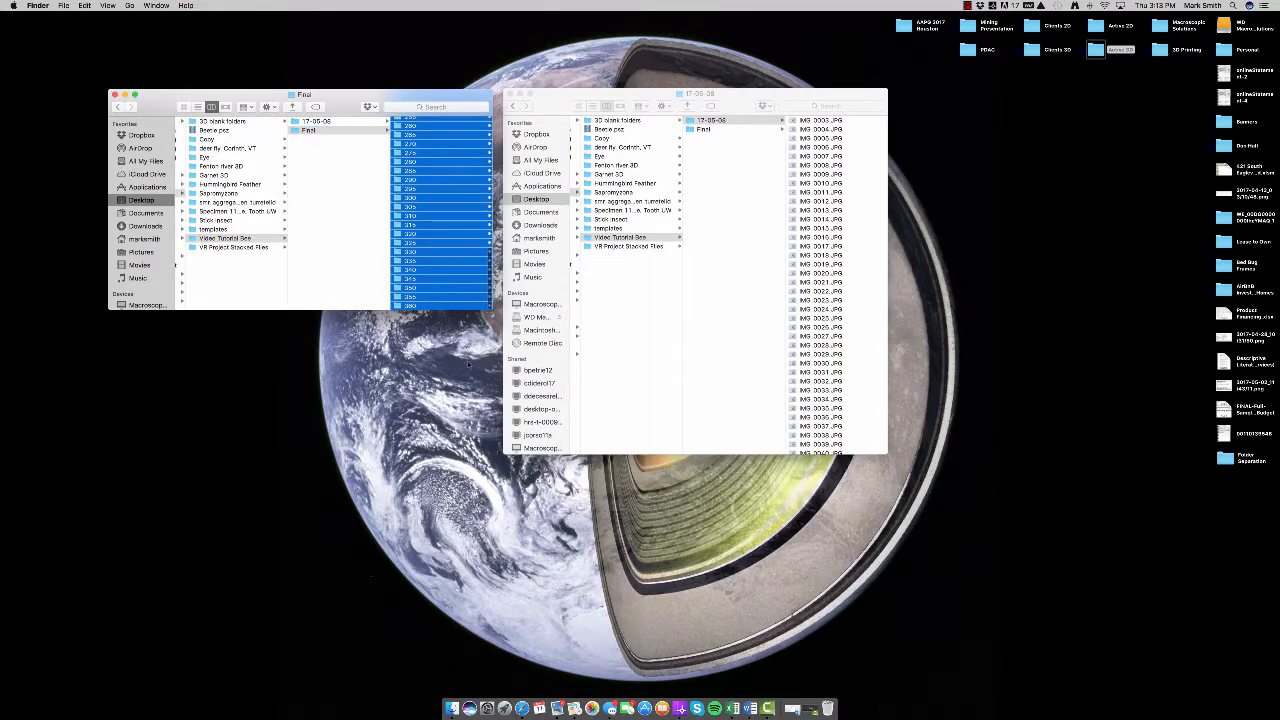
scroll(443, 289, "up", 10)
left_click_drag(364, 311, 364, 622)
left_click_drag(601, 452, 600, 625)
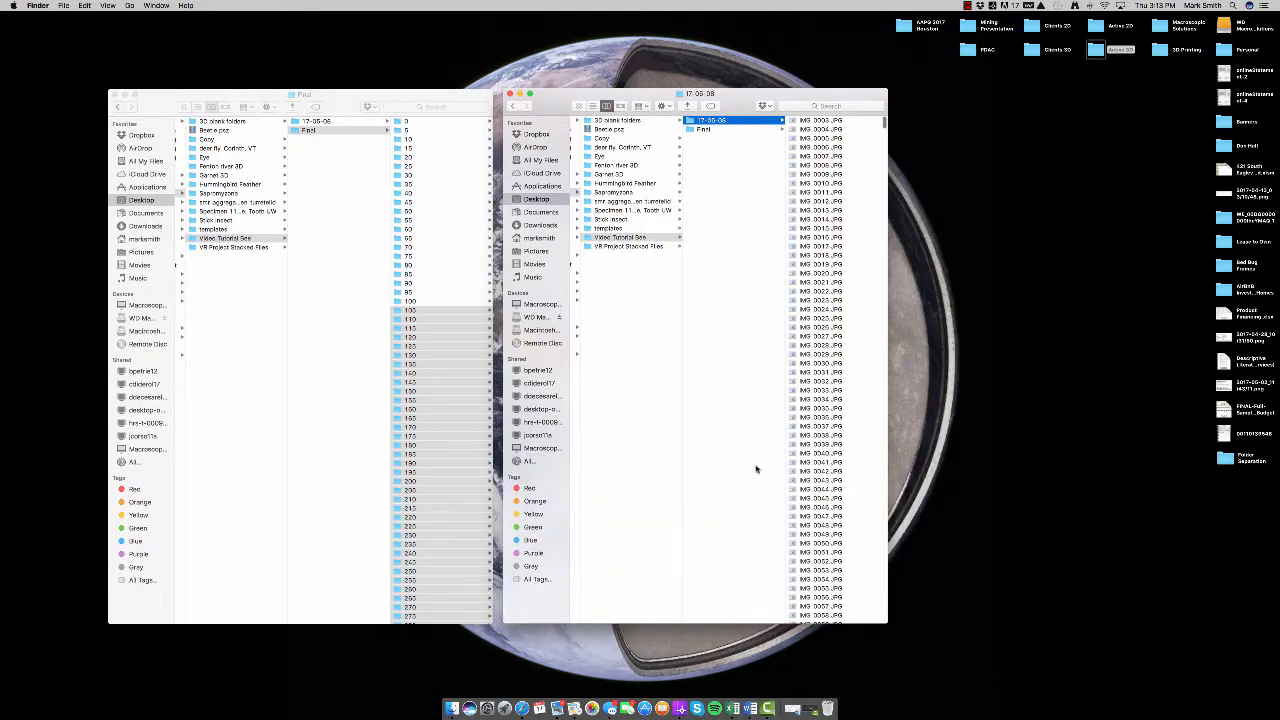
key("Right")
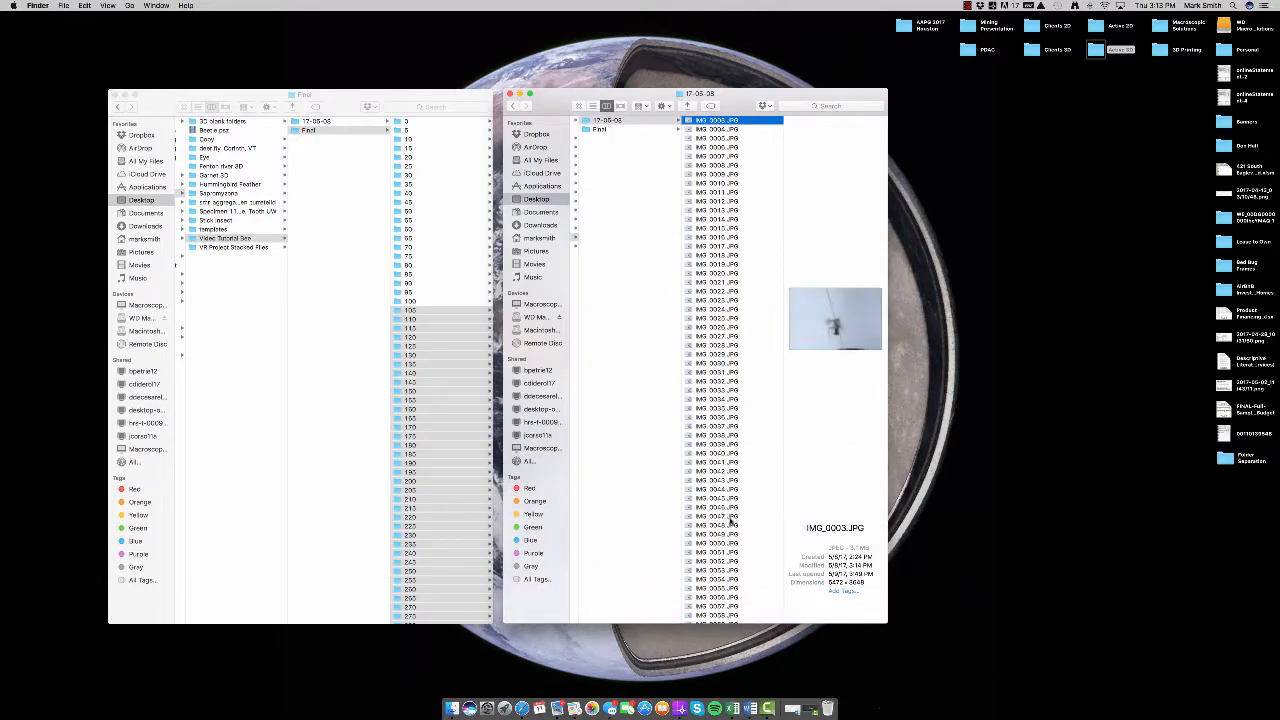
left_click(713, 552, "shift")
mouse_move(705, 553)
left_mouse_down()
mouse_move(692, 553)
mouse_move(710, 552)
left_mouse_up()
left_click(723, 437, "shift")
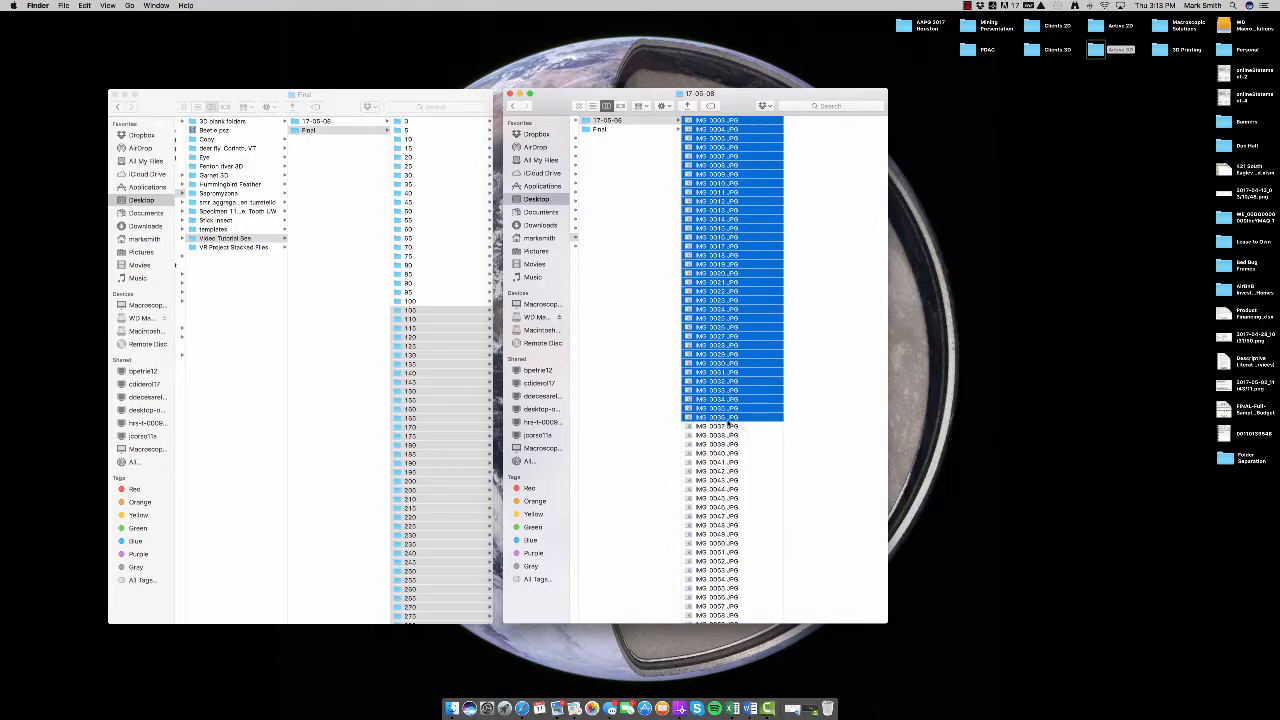
left_click_drag(722, 430, 728, 428)
Step: Compare the previews of IMG_0038.JPG and IMG_0039.JPG, and select the images from IMG_0003.JPG through IMG_0038.JPG
left_click(720, 436)
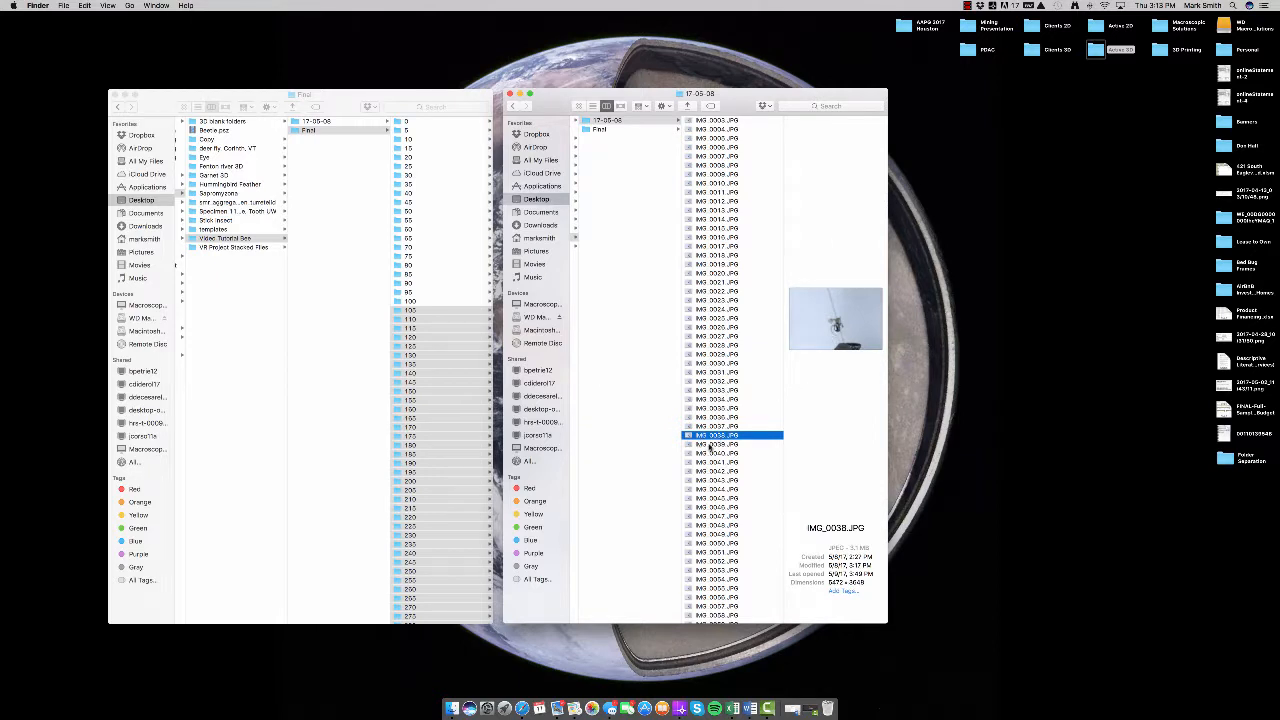
left_click(709, 446)
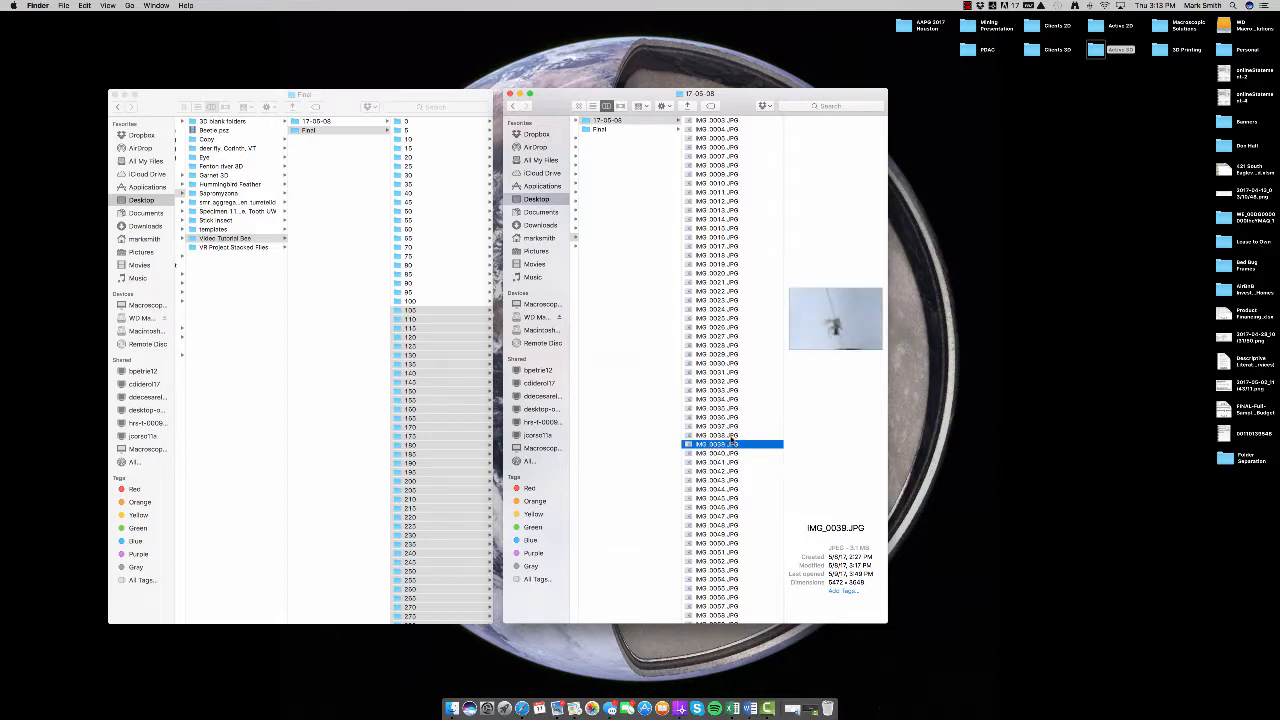
left_click(732, 435)
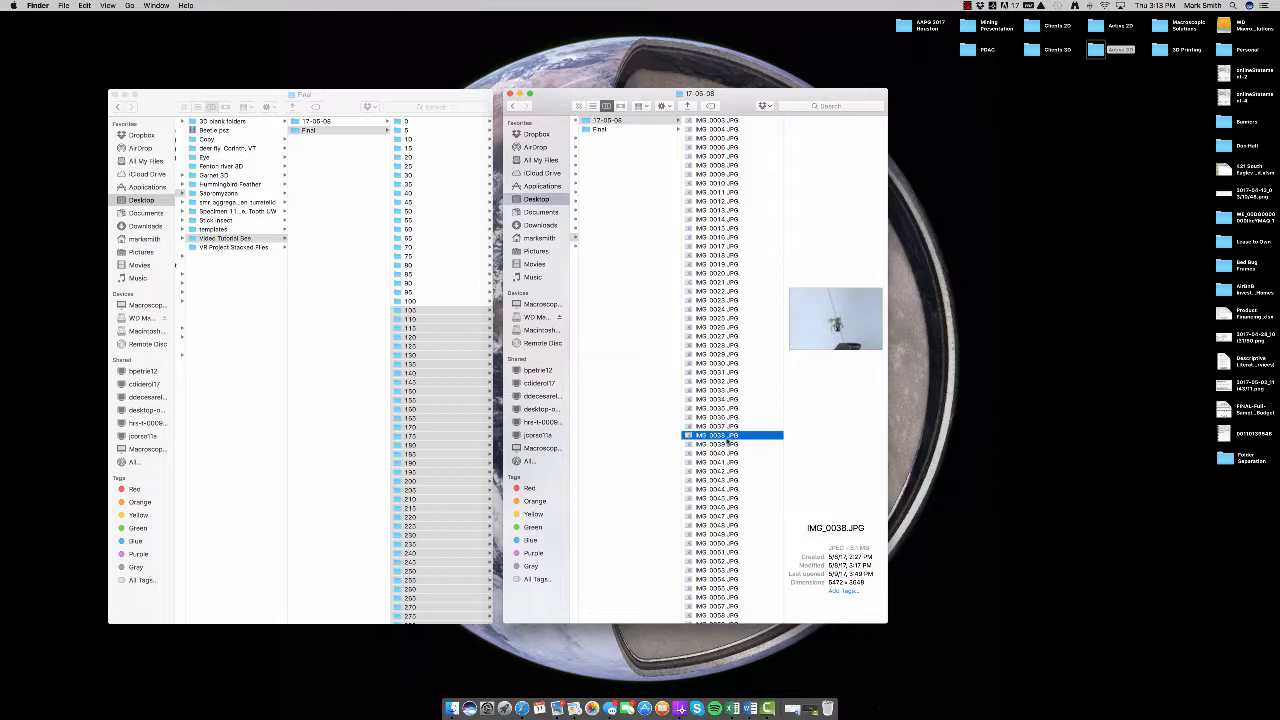
left_click(723, 444)
left_click(720, 436)
left_click(716, 120, "shift")
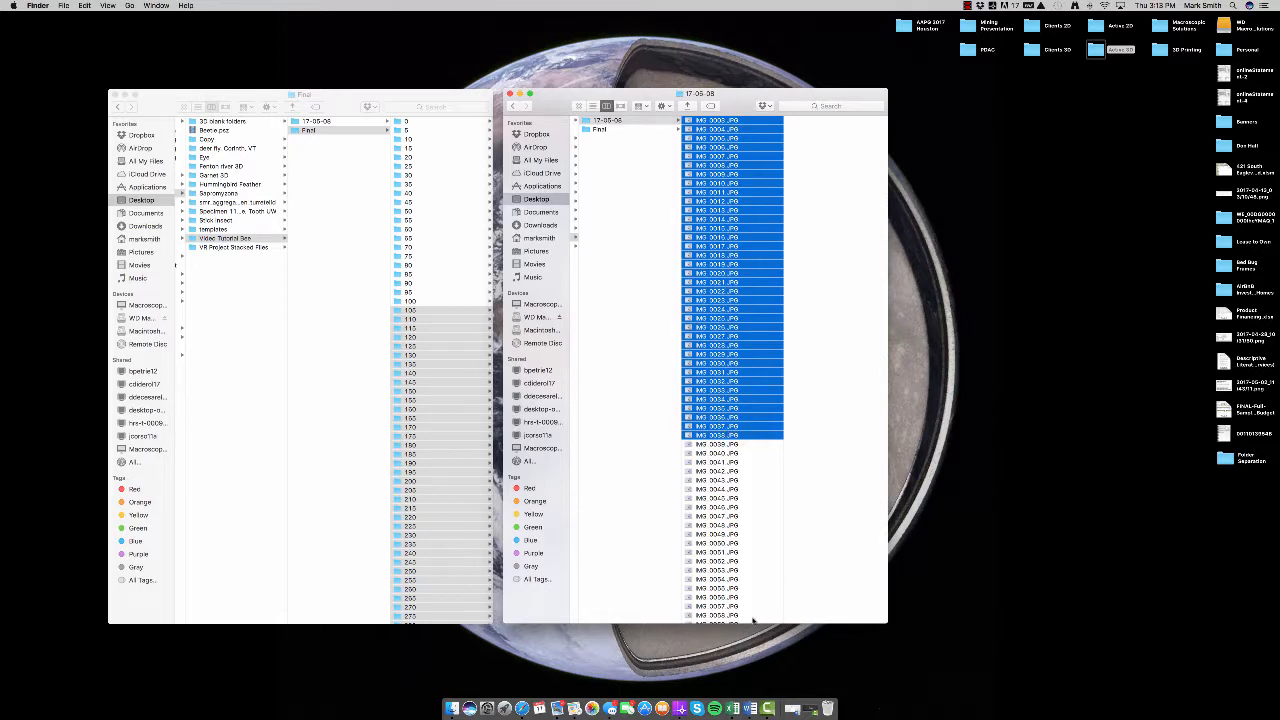
Step: Shorten the 17-05-08 window to end at IMG_0038.JPG and move the selected images into the 0 folder in Final
left_click_drag(754, 622, 755, 438)
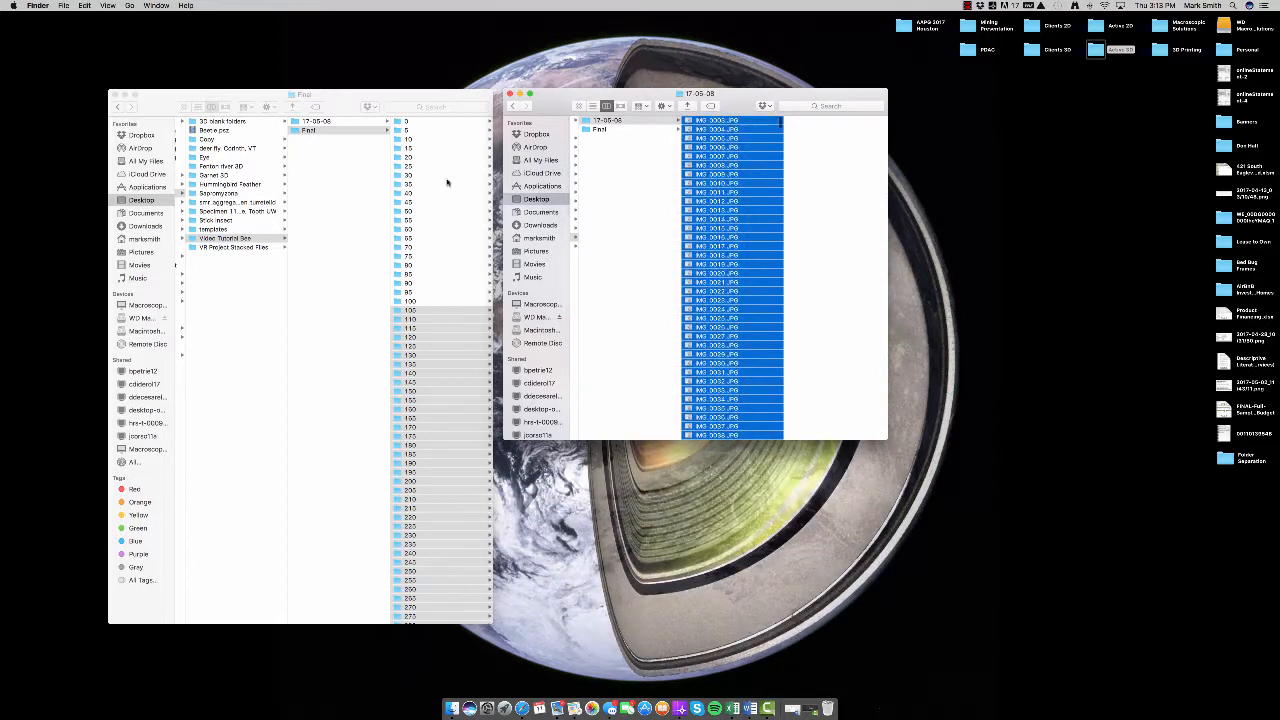
left_click_drag(680, 121, 451, 122)
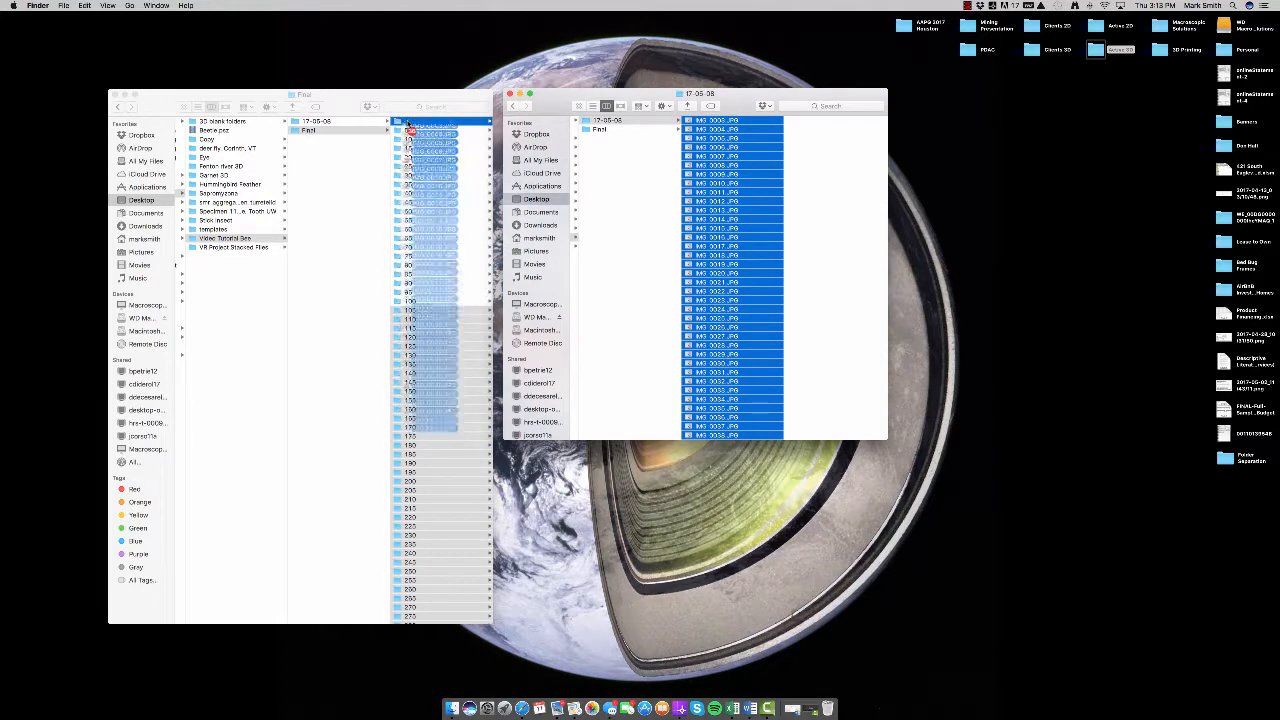
left_click(726, 120)
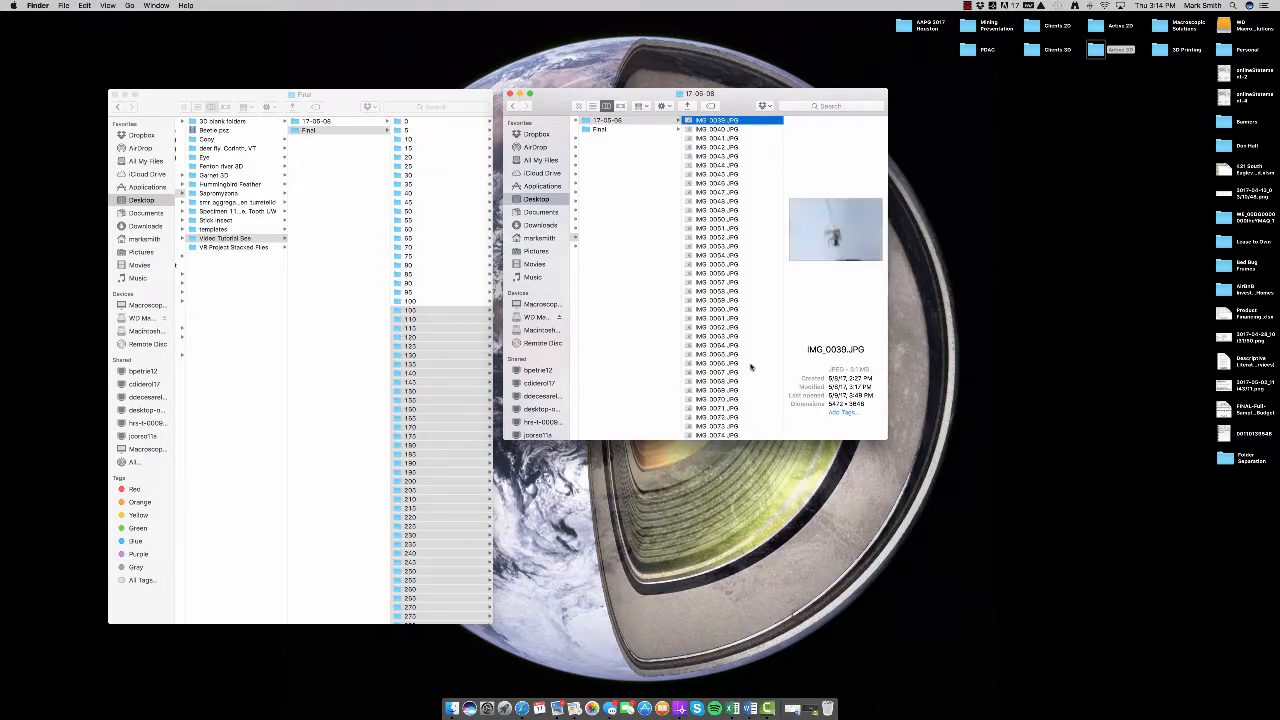
Step: Move images IMG_0039.JPG through IMG_0074.JPG into the 5 folder in Final and show that folder's contents
left_click(727, 435, "shift")
left_click_drag(735, 364, 409, 136)
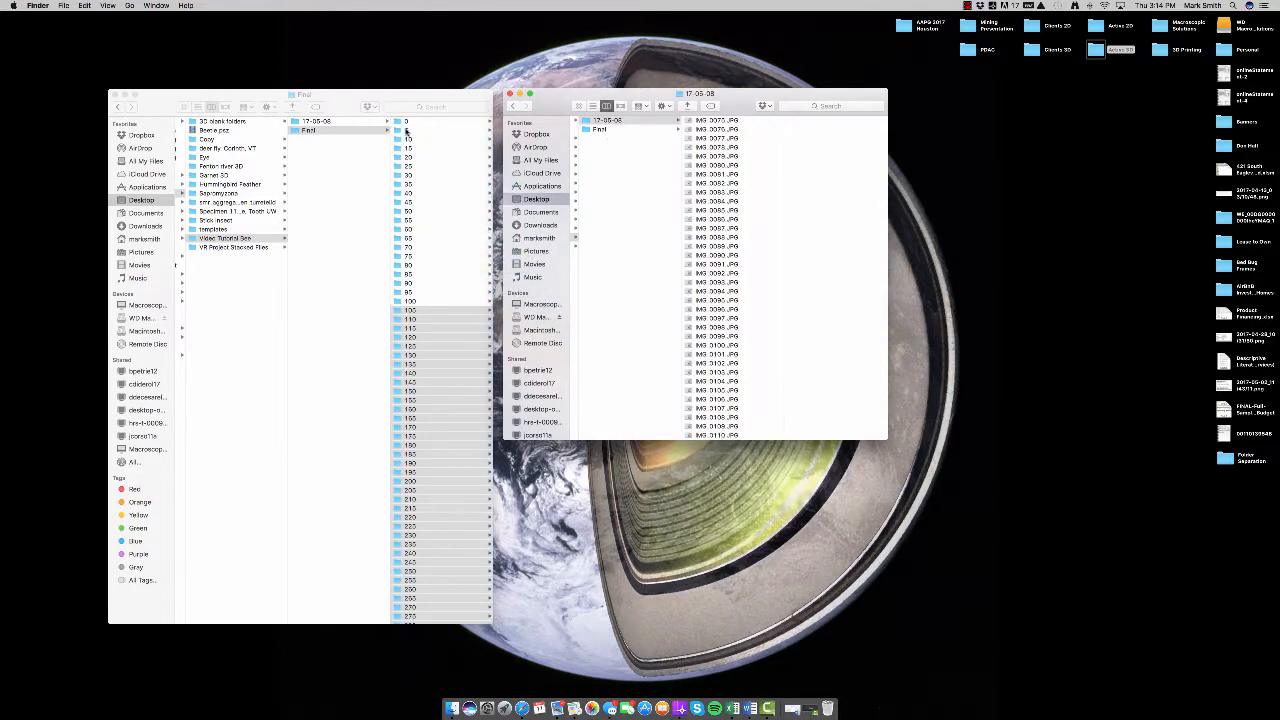
scroll(686, 241, "down", 1)
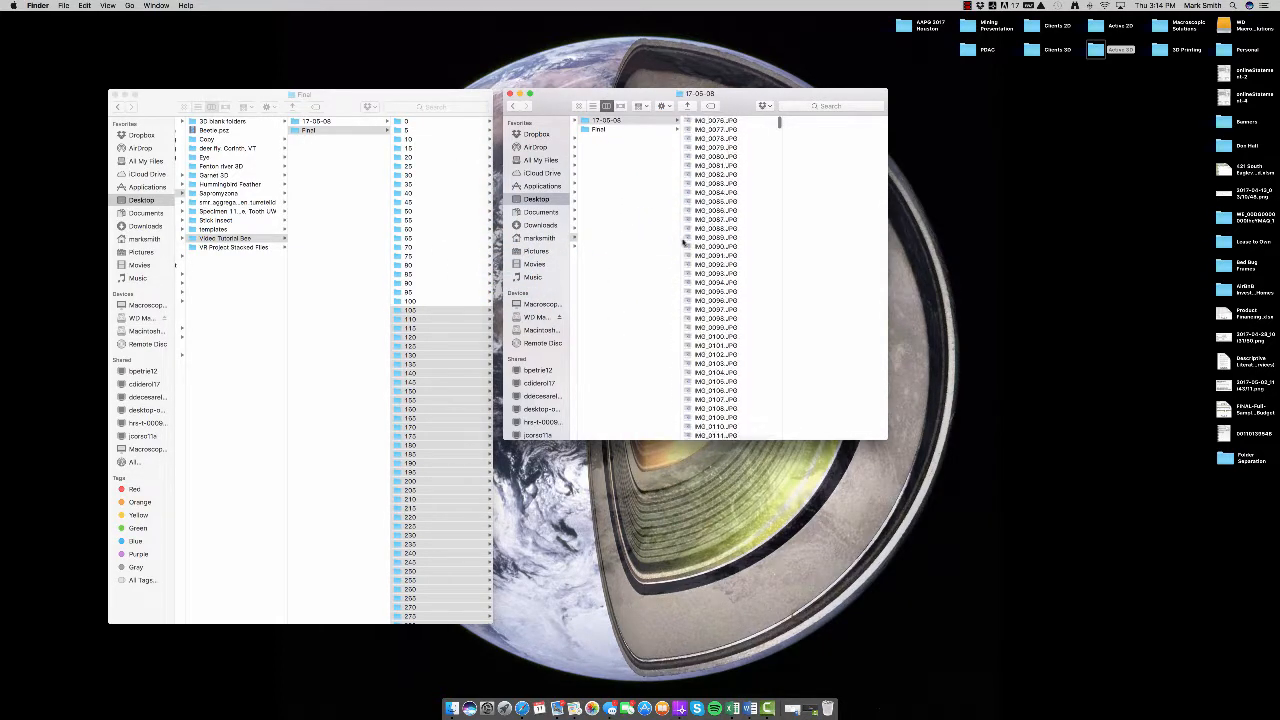
left_click(404, 129)
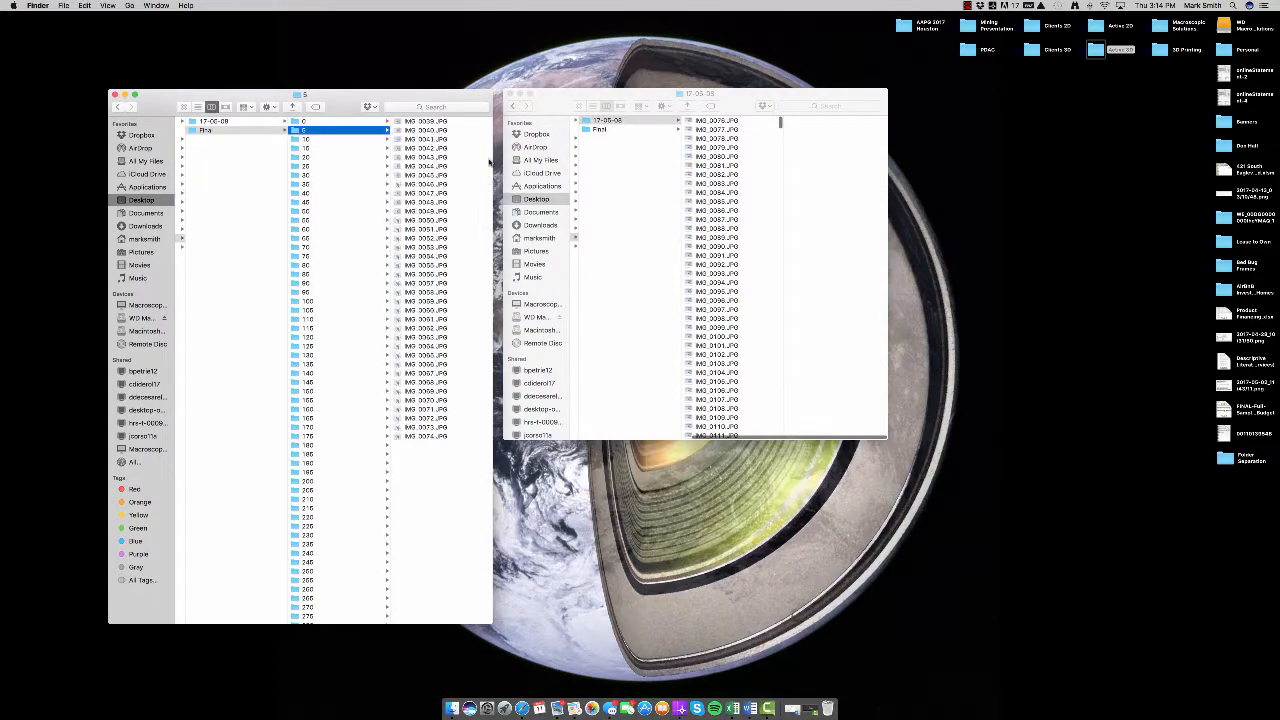
Step: Move all images from the 5 folder back into the 17-05-08 folder
left_click(428, 124)
left_click(330, 436, "shift")
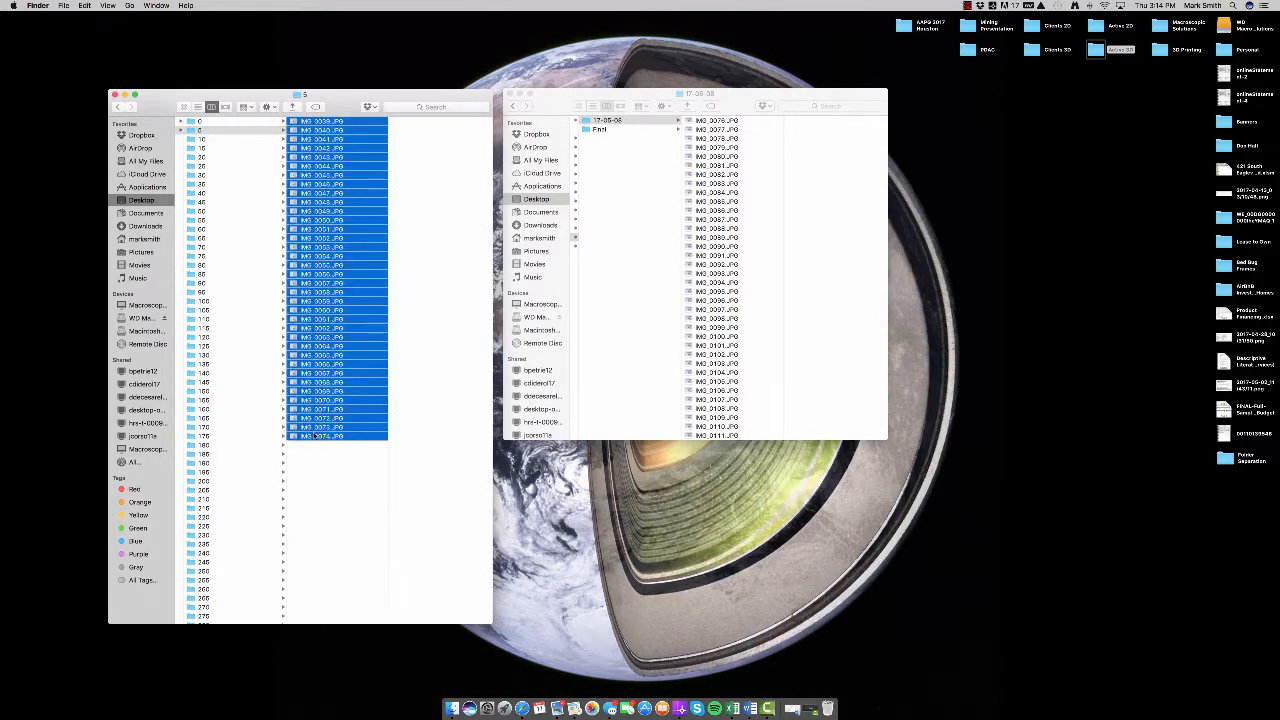
left_click_drag(330, 436, 748, 366)
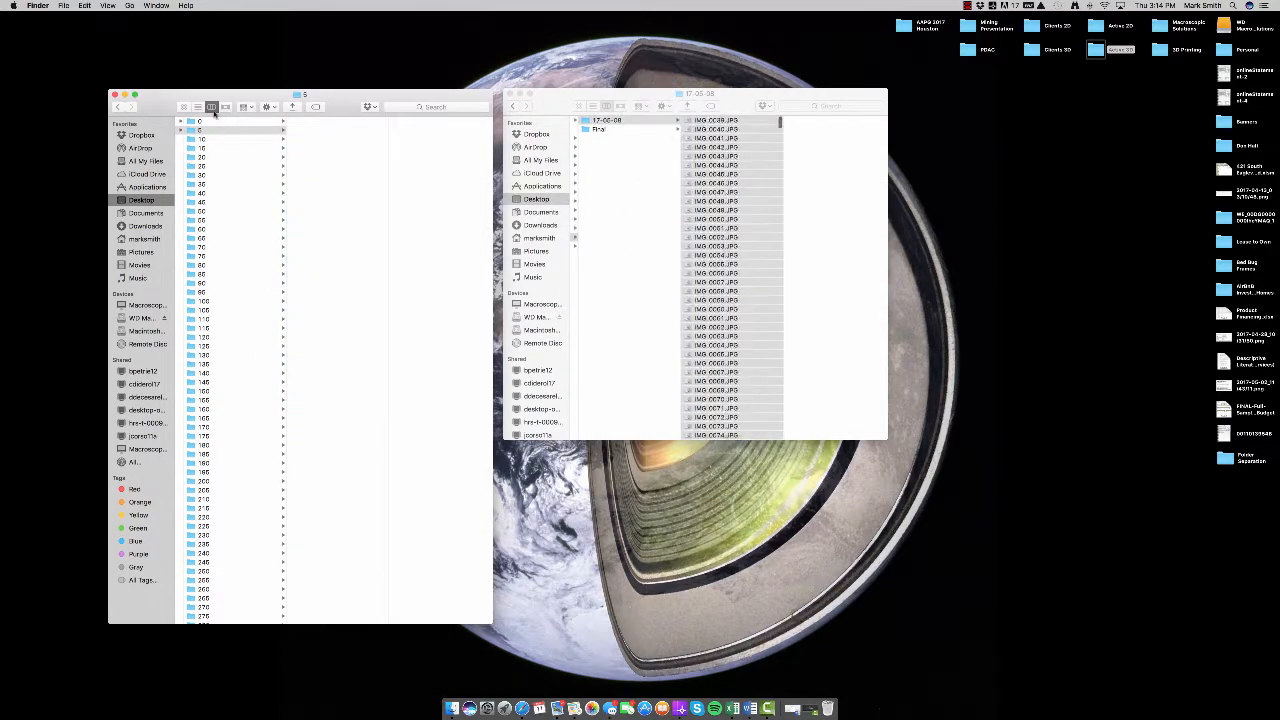
Step: Return images IMG_0003.JPG through IMG_0038.JPG from the 0 folder to the 17-05-08 folder
left_click(202, 124)
left_click(202, 122)
left_click(323, 122)
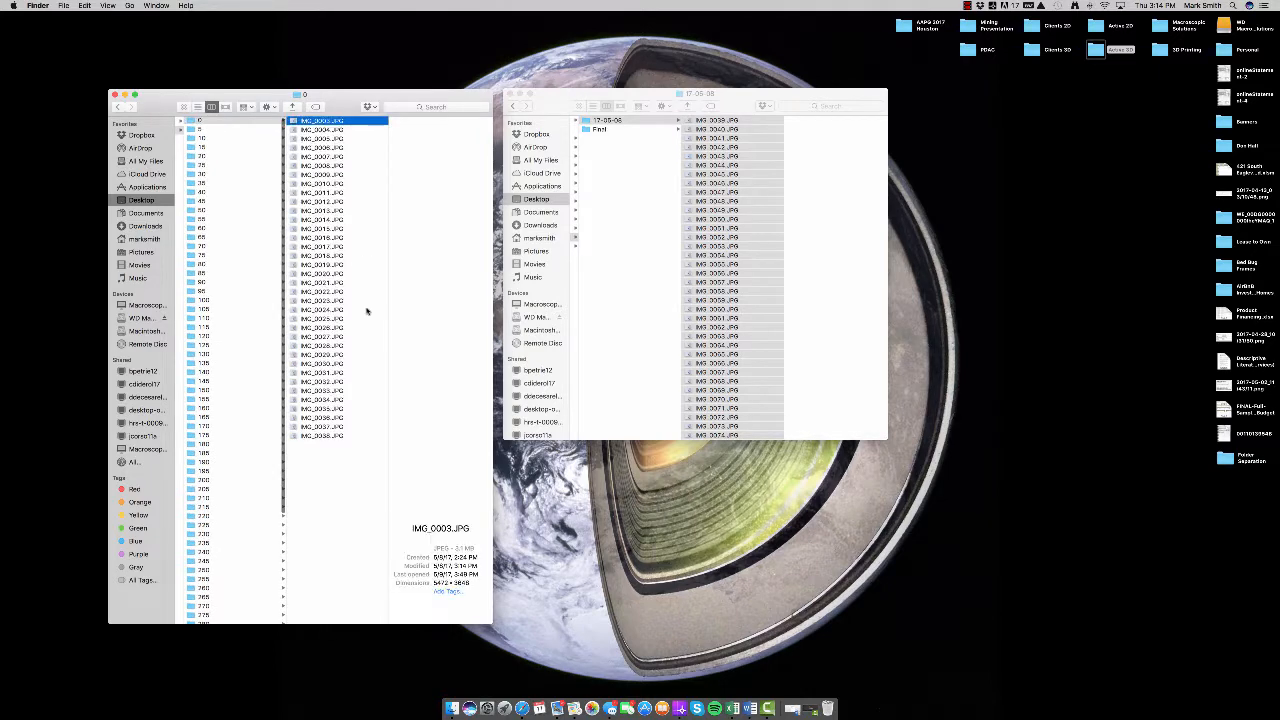
left_click(318, 437, "shift")
left_click_drag(318, 437, 614, 121)
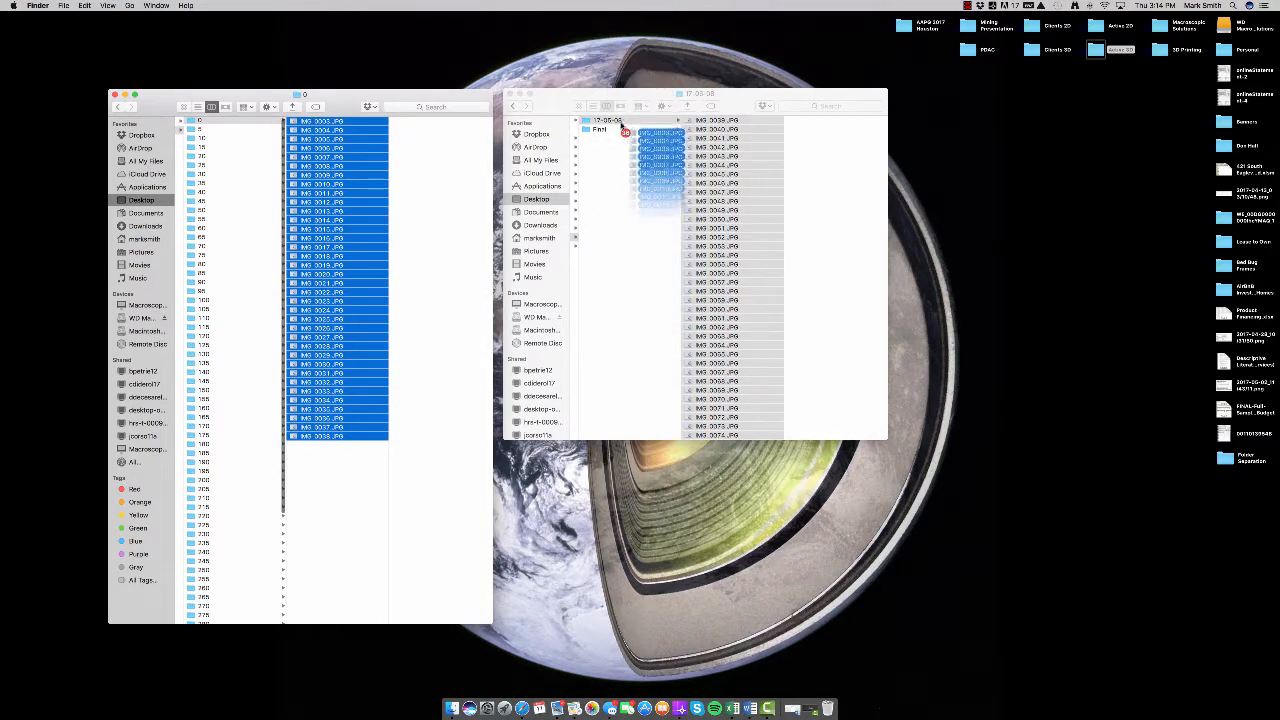
left_click(417, 314)
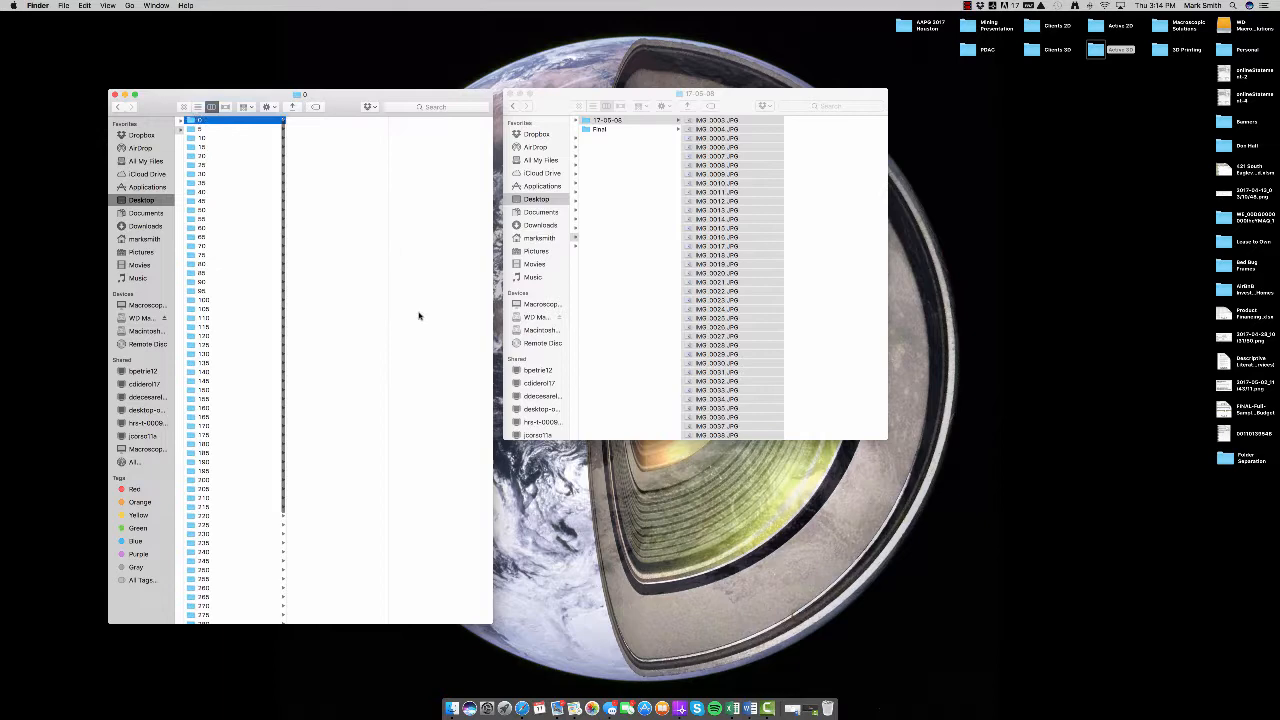
Step: Close the Final window, then reposition the 17-05-08 window and make it wider and shorter to show the parent folders
left_click(116, 95)
left_click_drag(653, 105, 420, 89)
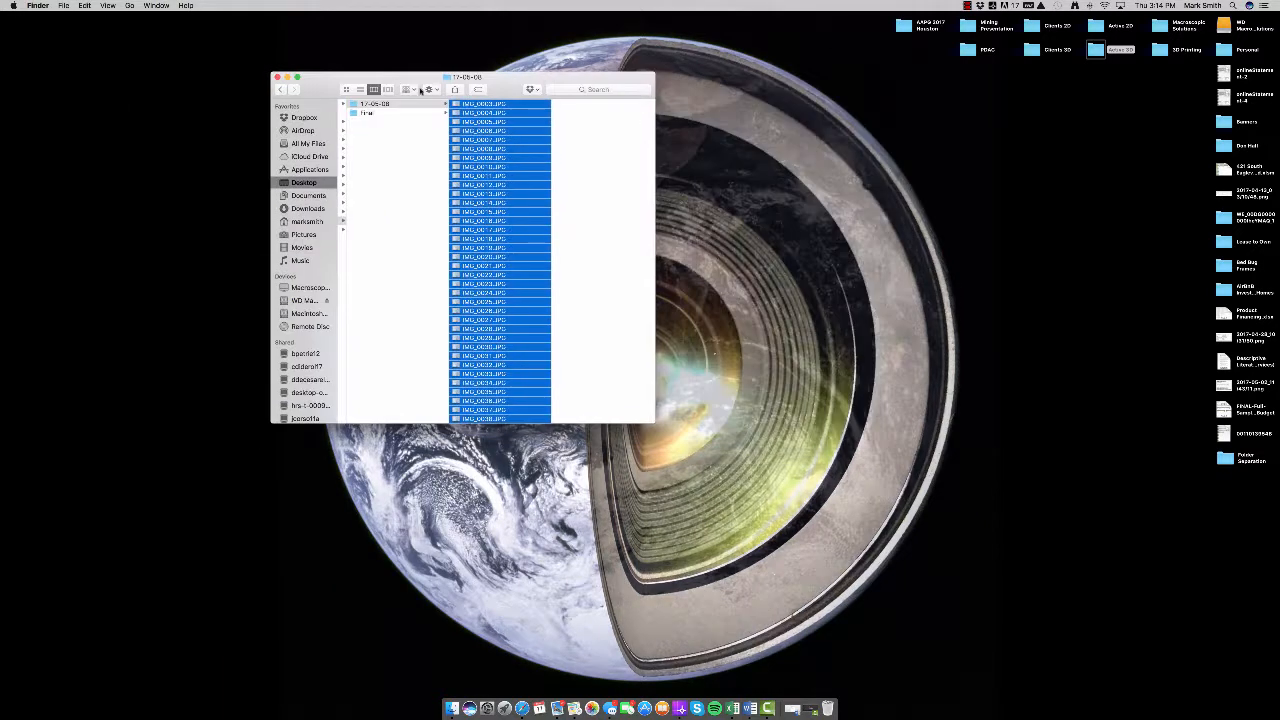
left_click_drag(656, 376, 840, 305)
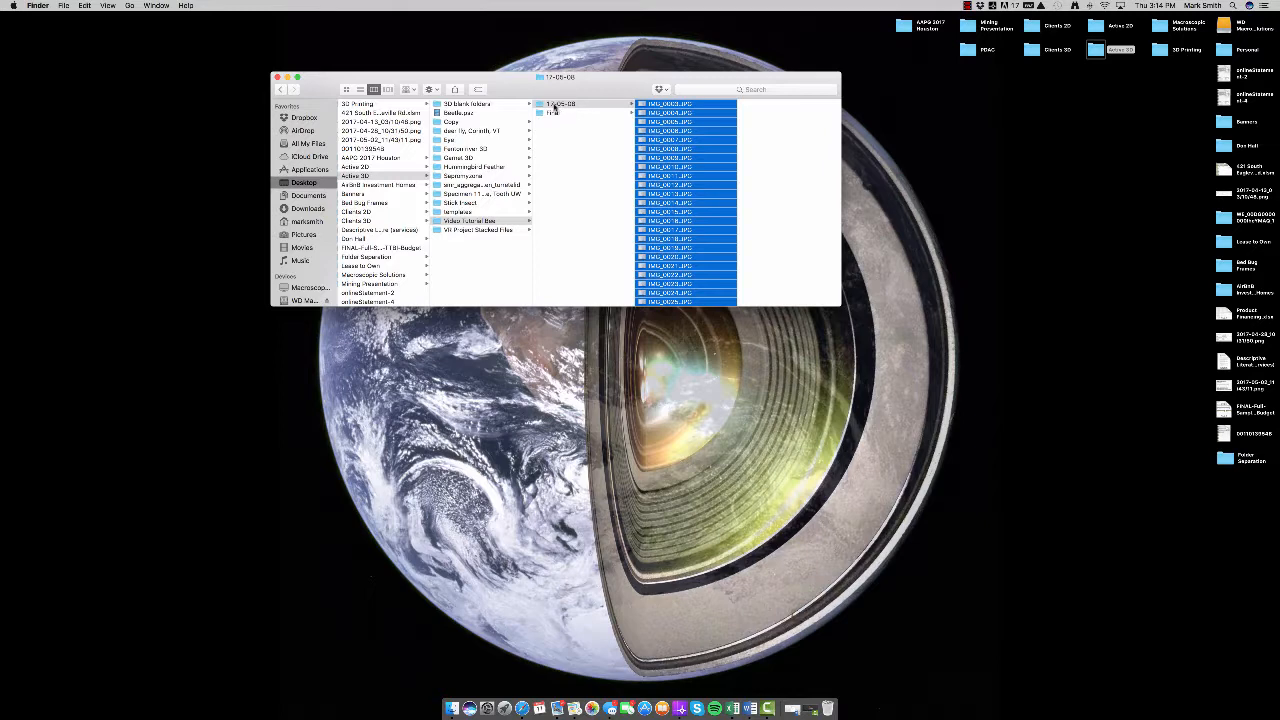
Step: In System Preferences, make sure the New Terminal at Folder service is enabled among the keyboard shortcuts, and close the preferences
left_click(487, 708)
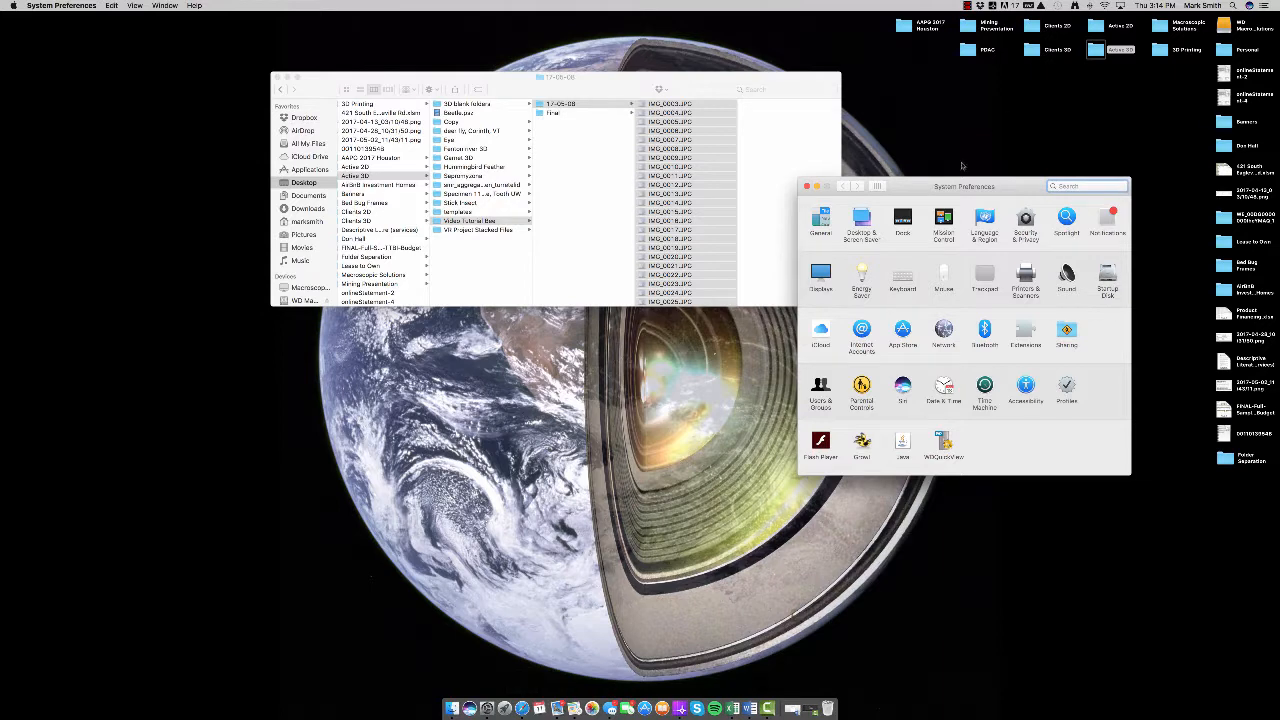
left_click_drag(962, 191, 628, 176)
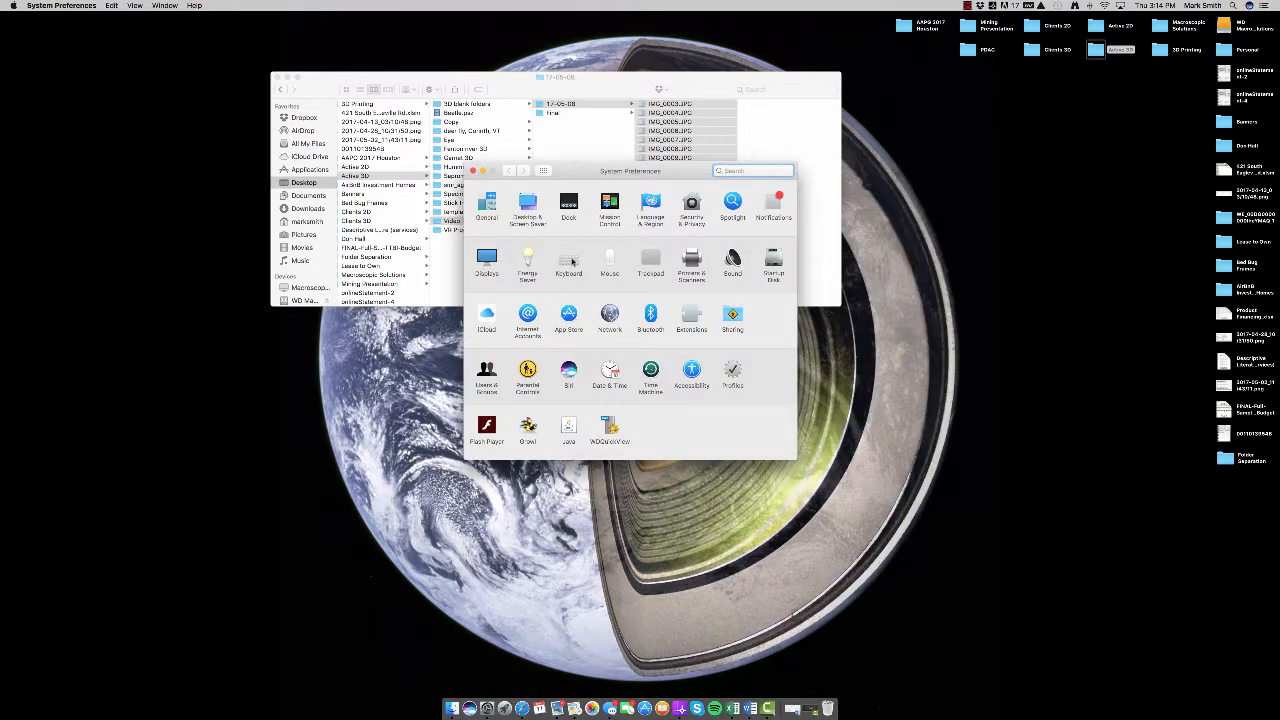
left_click(568, 263)
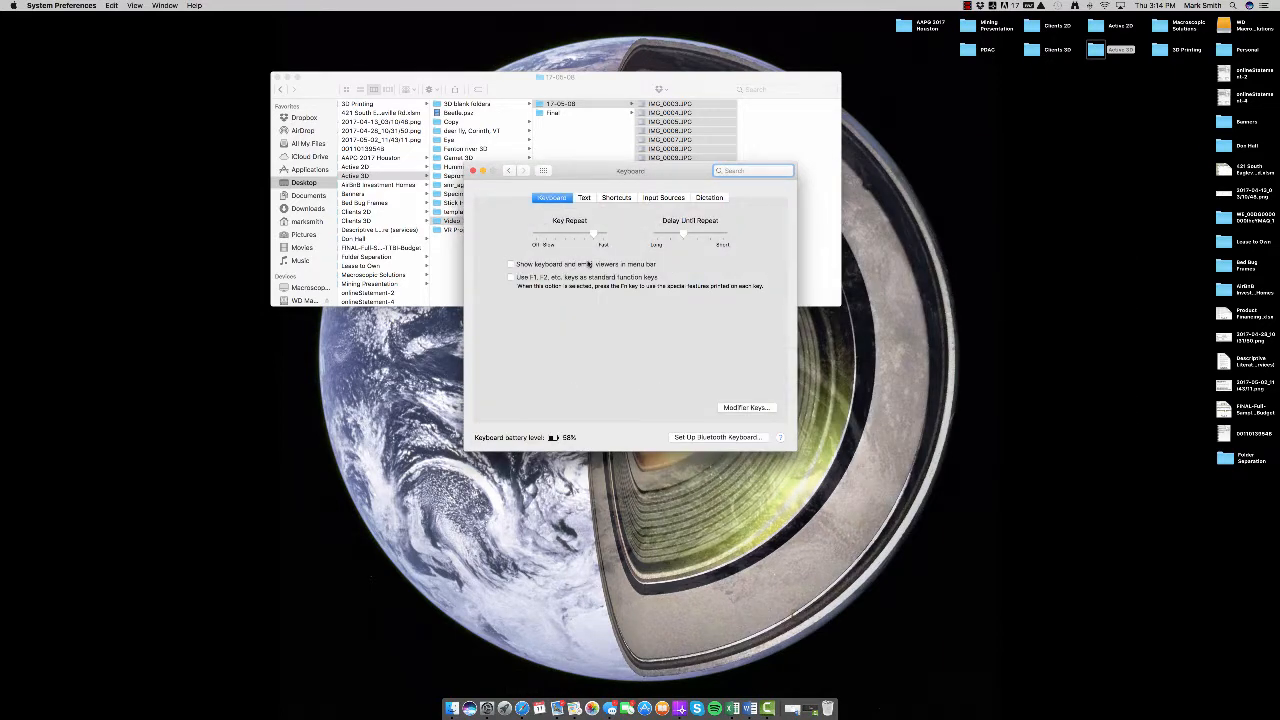
left_click(613, 198)
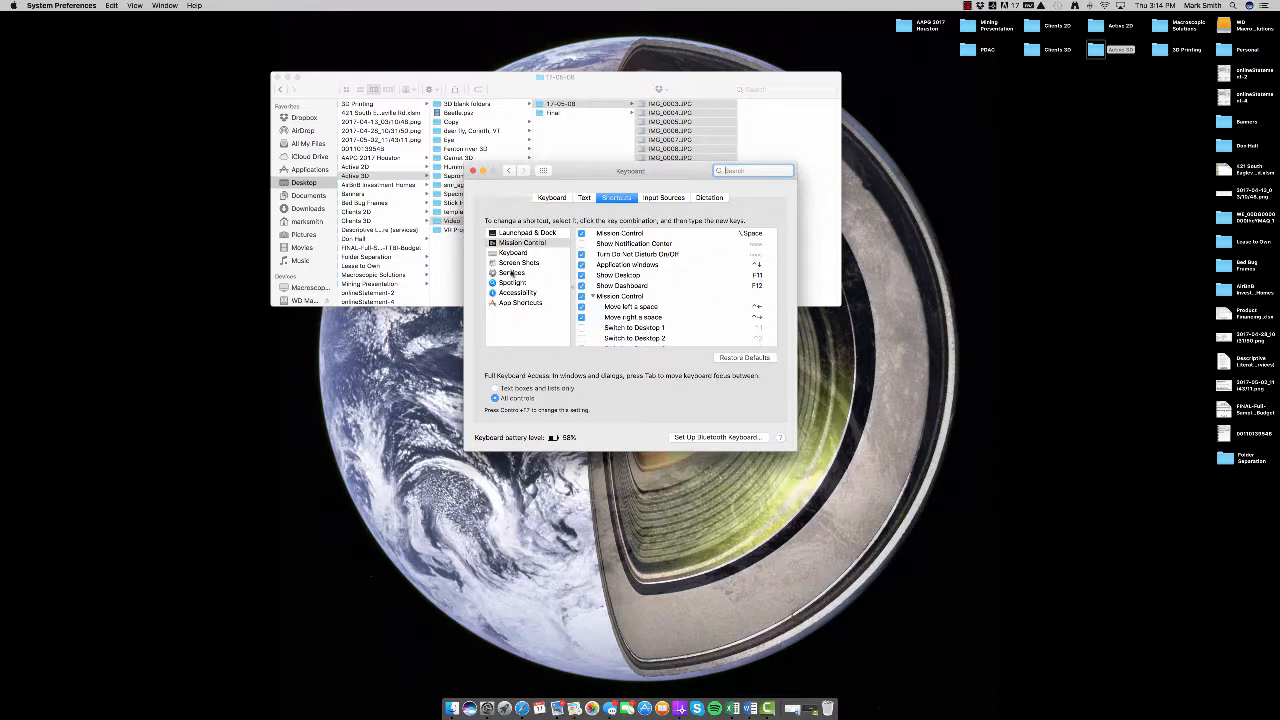
left_click(512, 273)
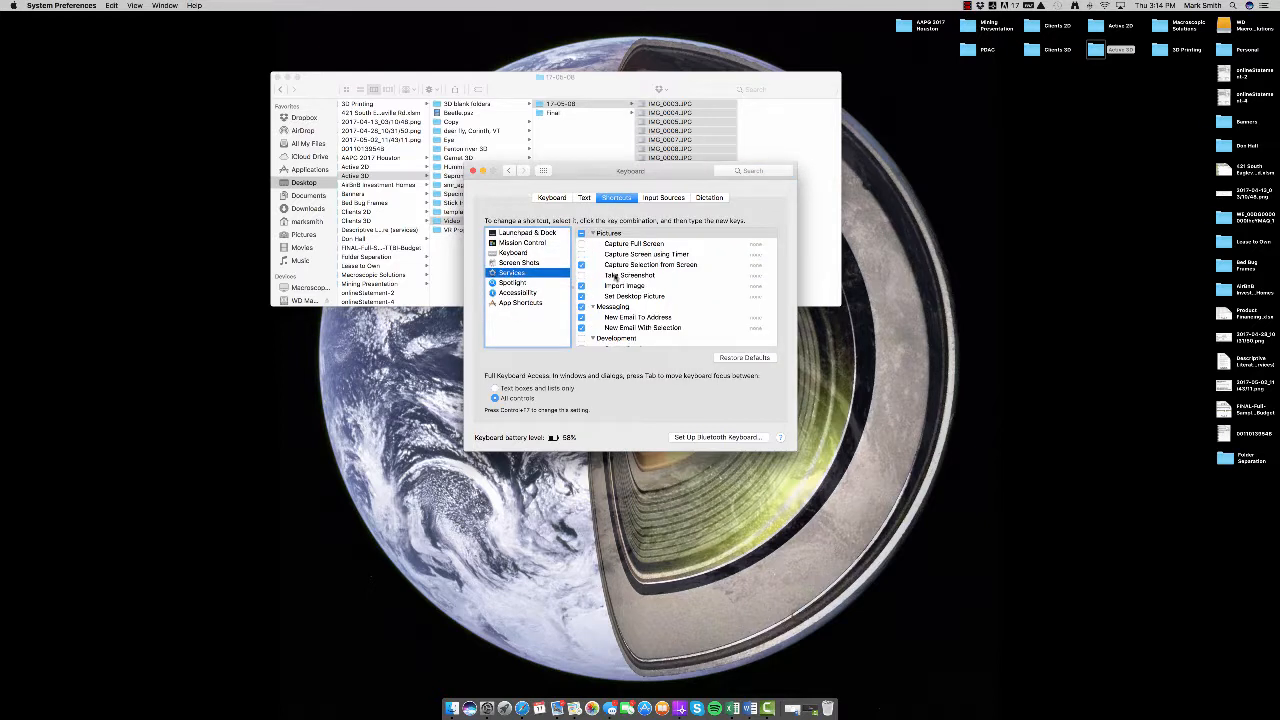
scroll(616, 276, "down", 10)
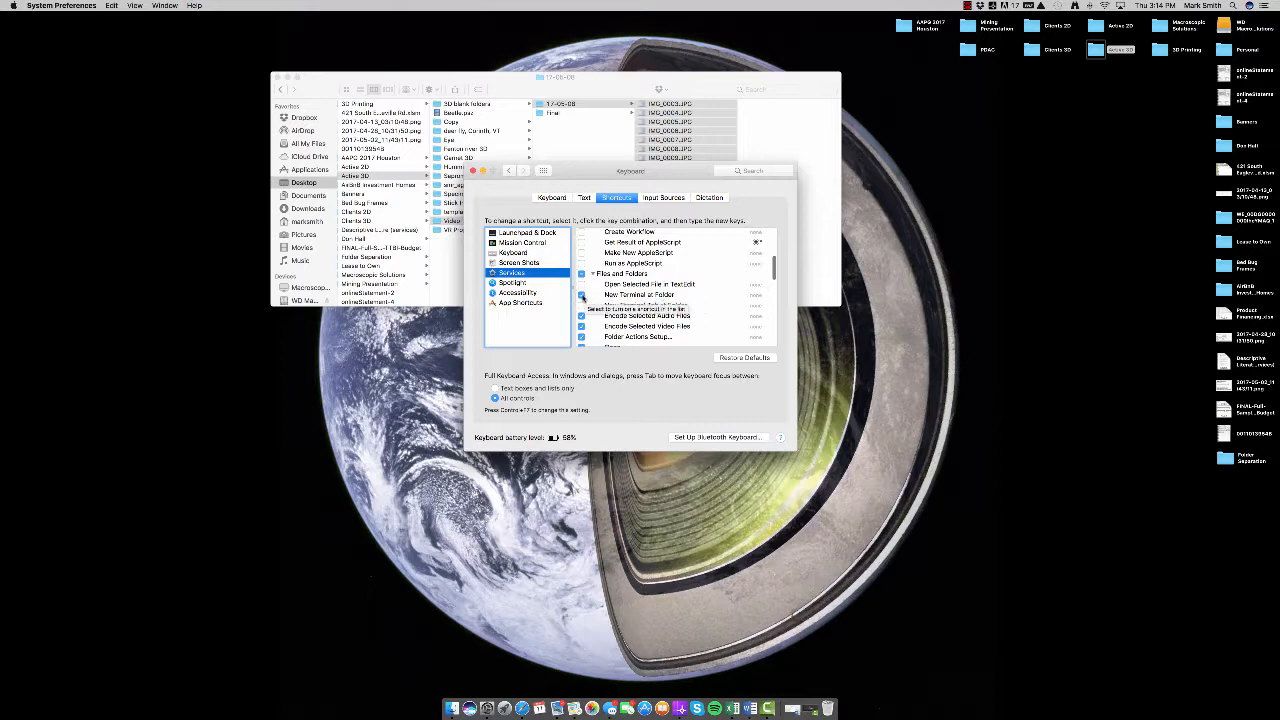
left_click(582, 296)
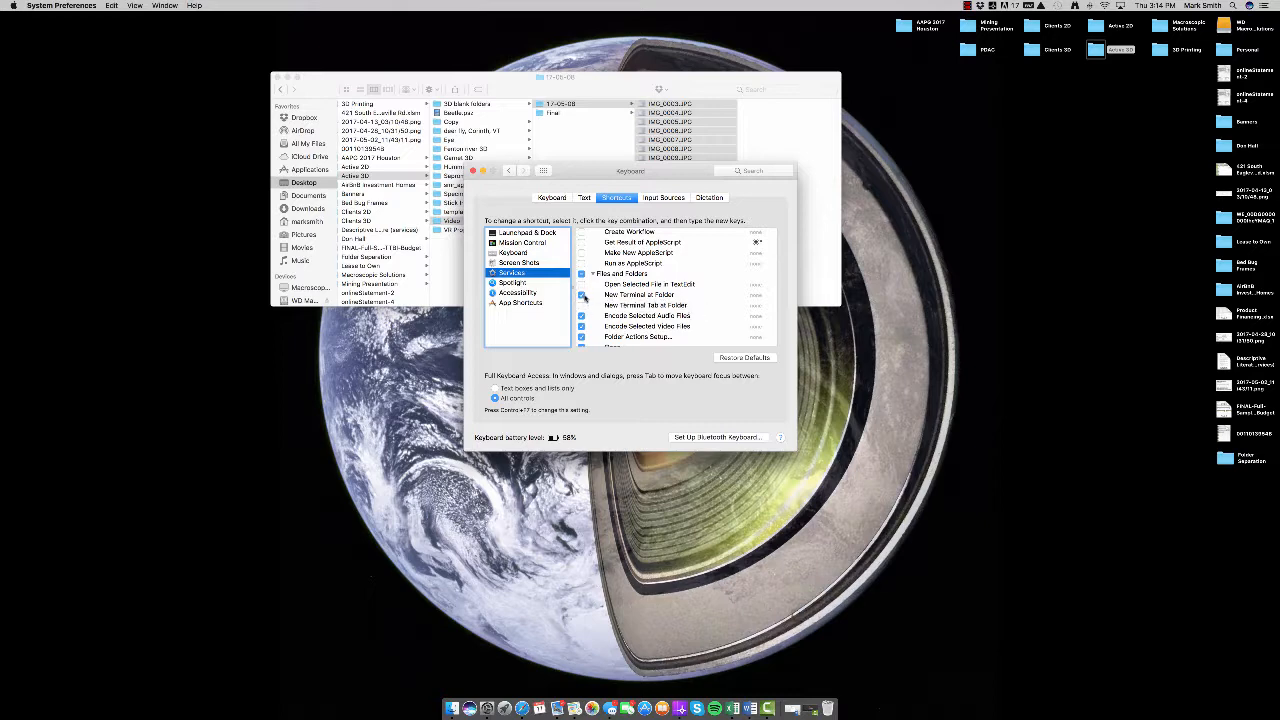
left_click(473, 171)
Step: Open a new Terminal at the 17-05-08 folder and move the Finder window clear of it
right_click(550, 106)
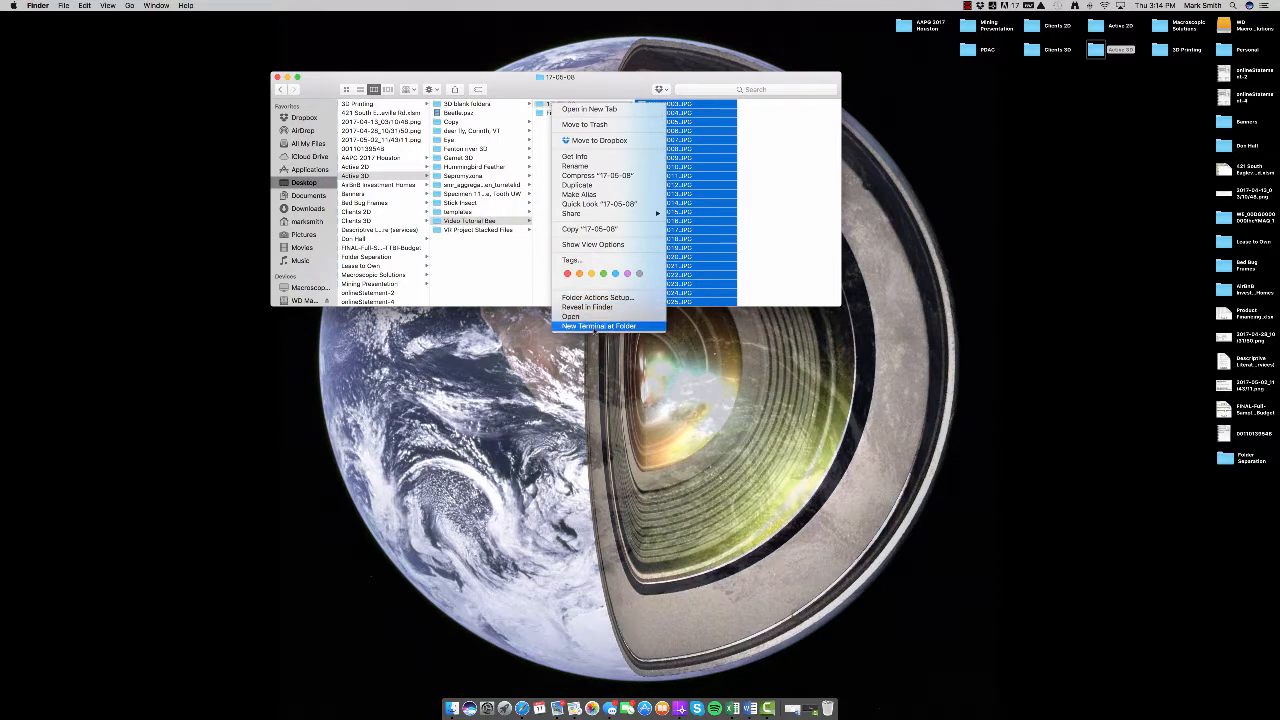
left_click(598, 326)
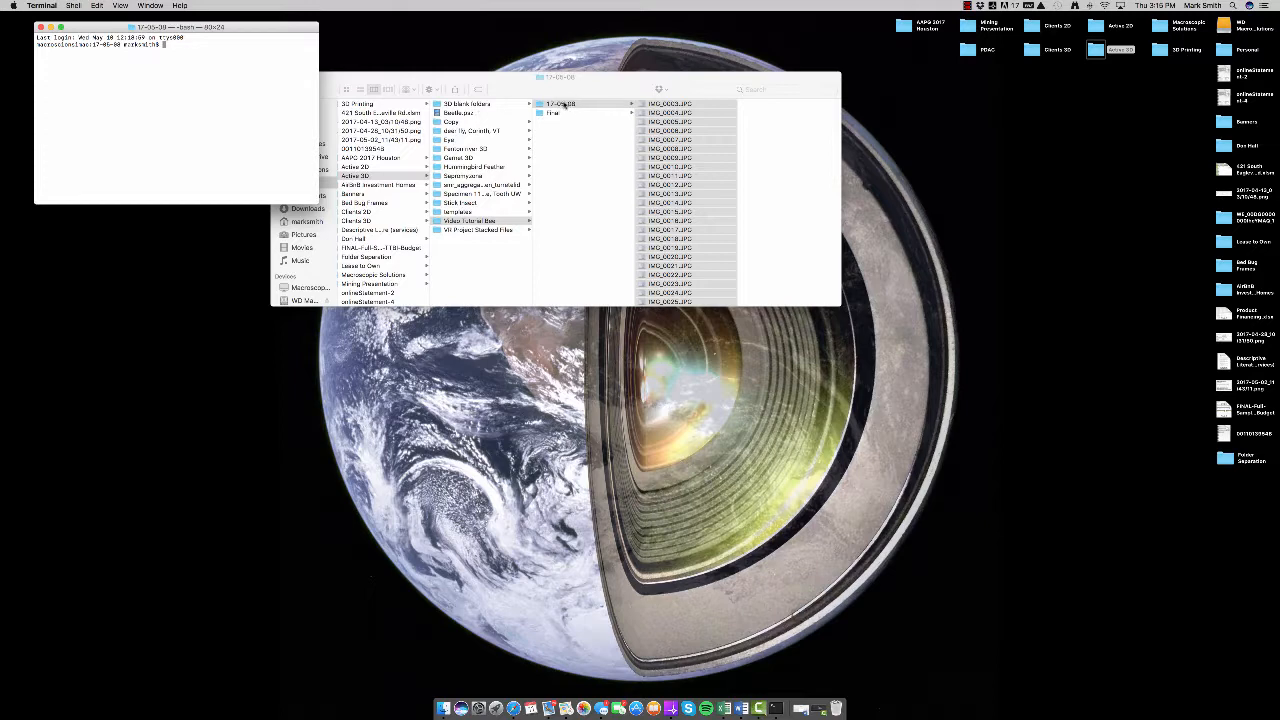
left_click_drag(557, 93, 650, 95)
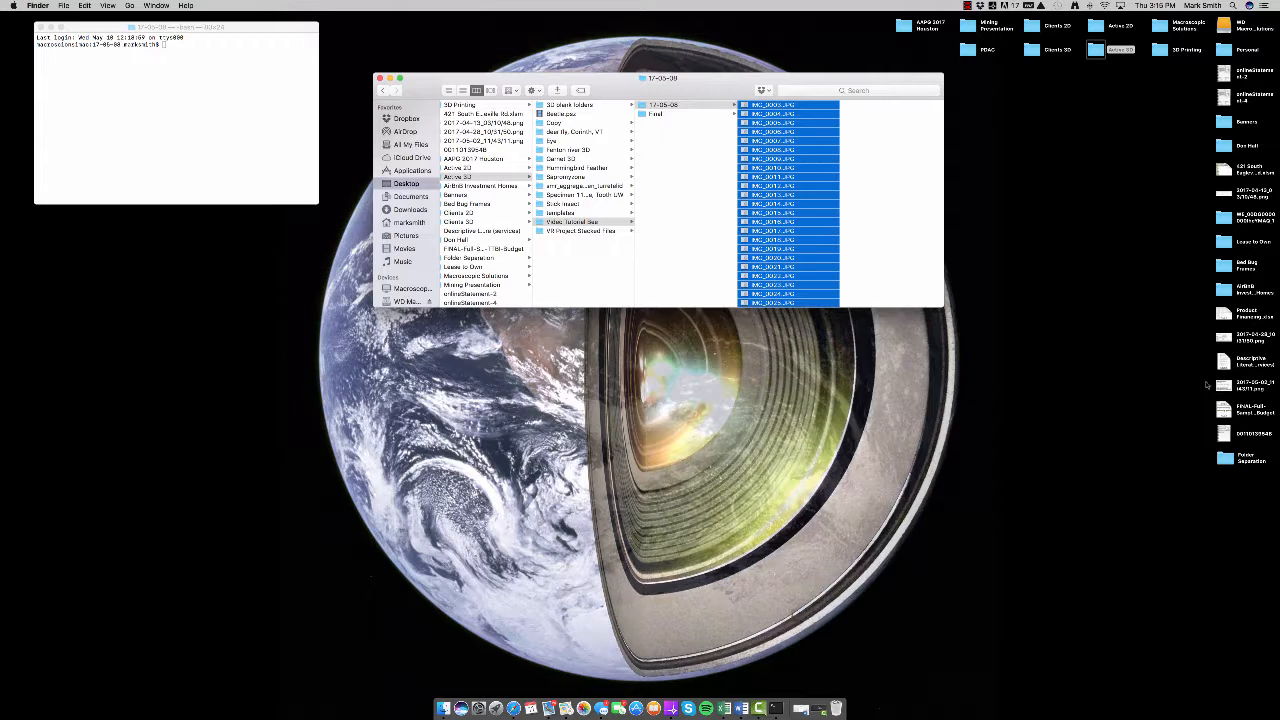
Step: Open the Folder Separation document from the desktop folder of the same name, and arrange the windows so the Terminal stays visible
double_click(1226, 455)
left_click(914, 382)
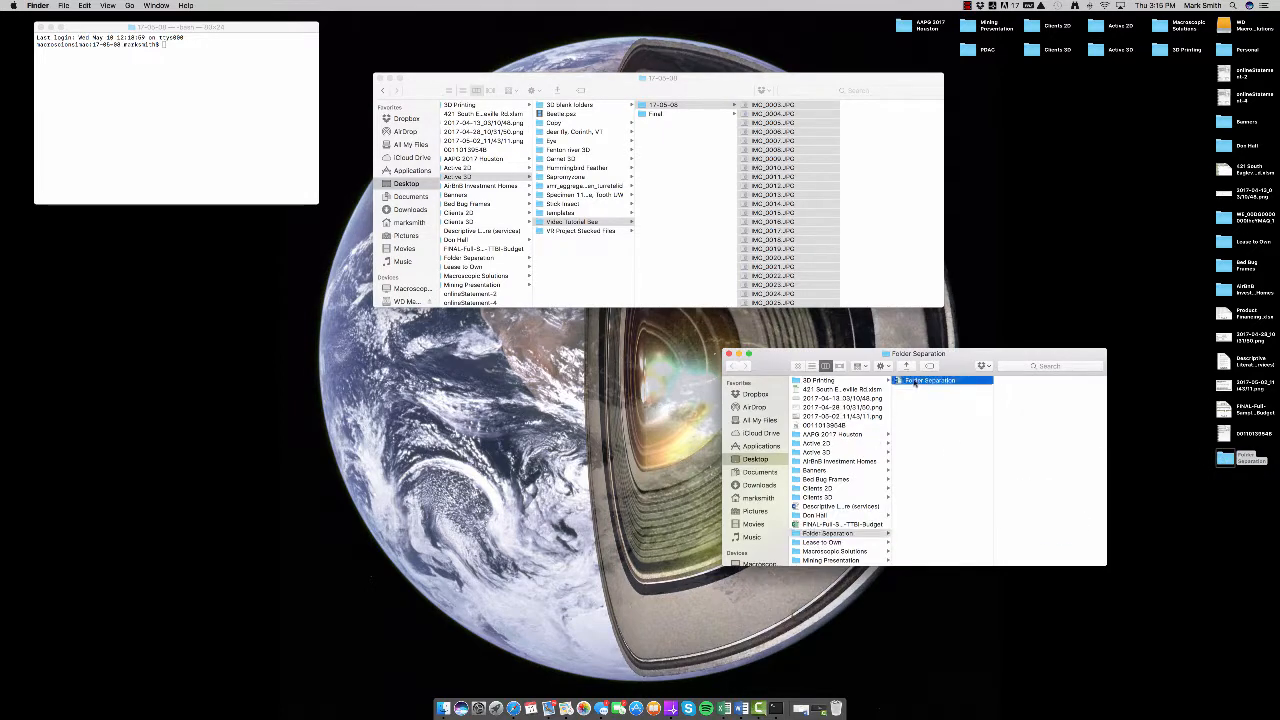
double_click(914, 382)
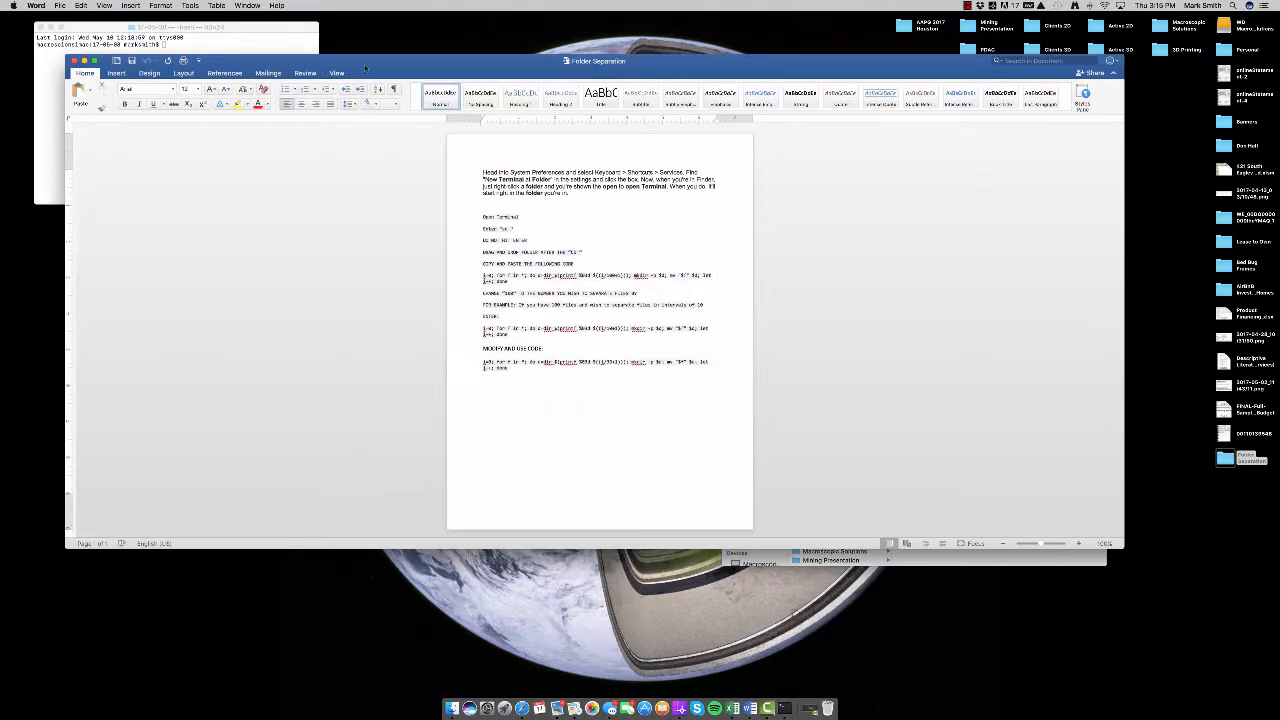
left_click_drag(366, 68, 358, 442)
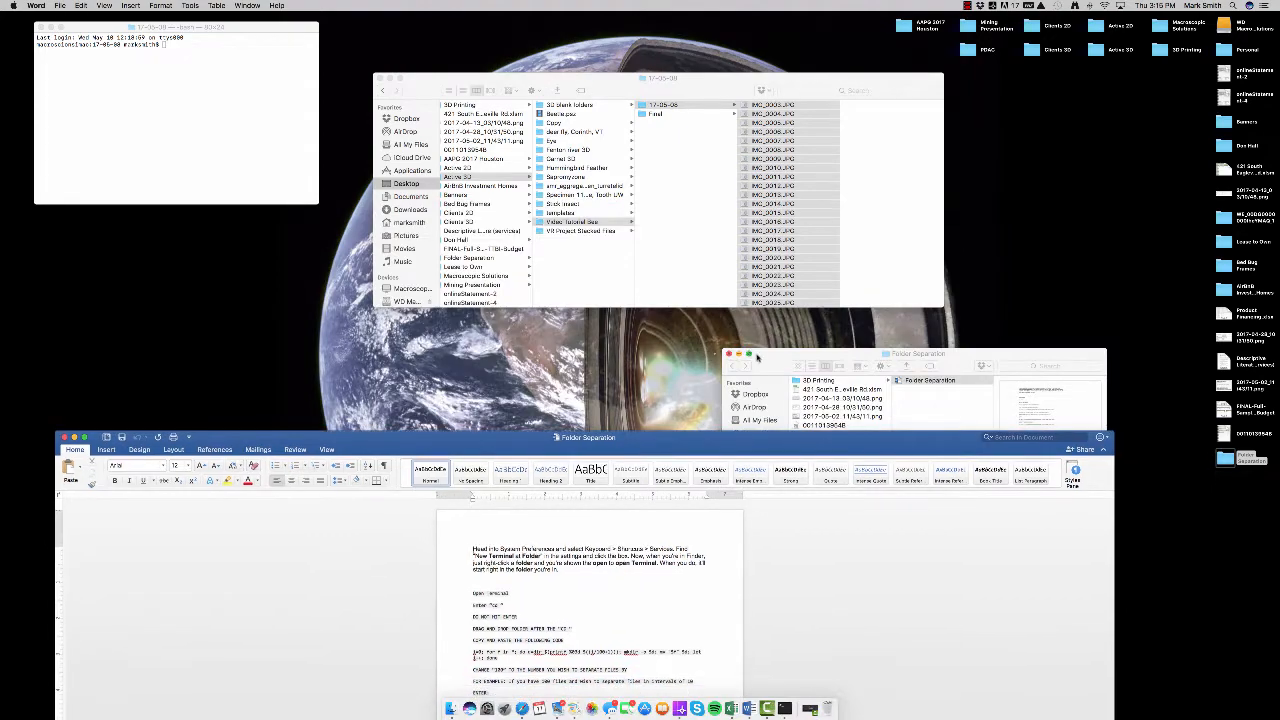
left_click_drag(757, 357, 1145, 254)
left_click_drag(659, 439, 848, 173)
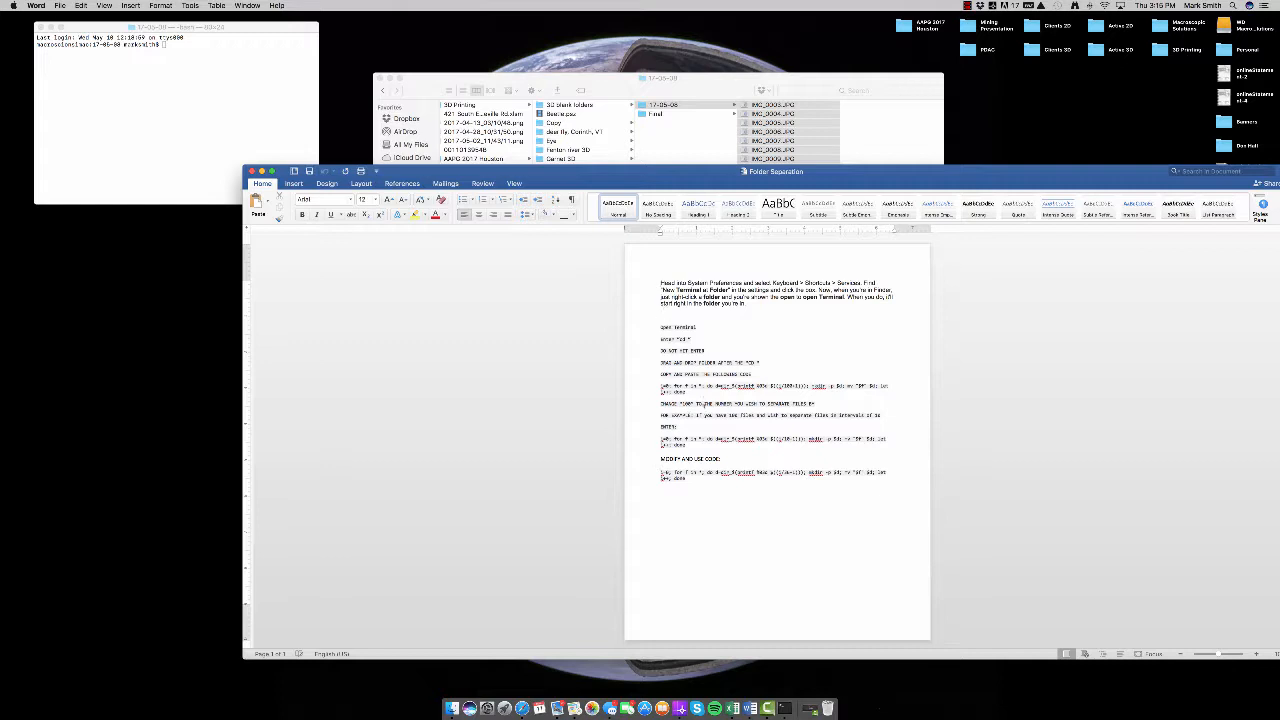
Step: Try 20 and 40 as the number of files per folder in the code line under MODIFY AND USE CODE
triple_click(665, 474)
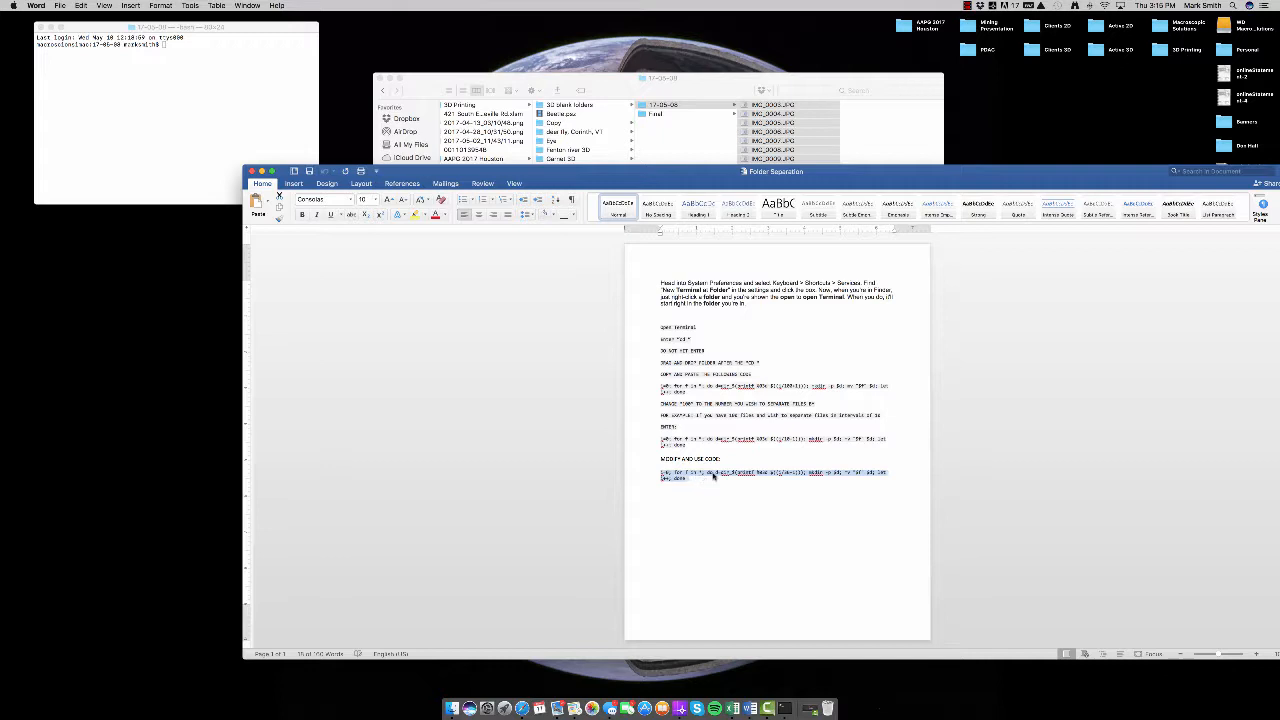
left_click(660, 506)
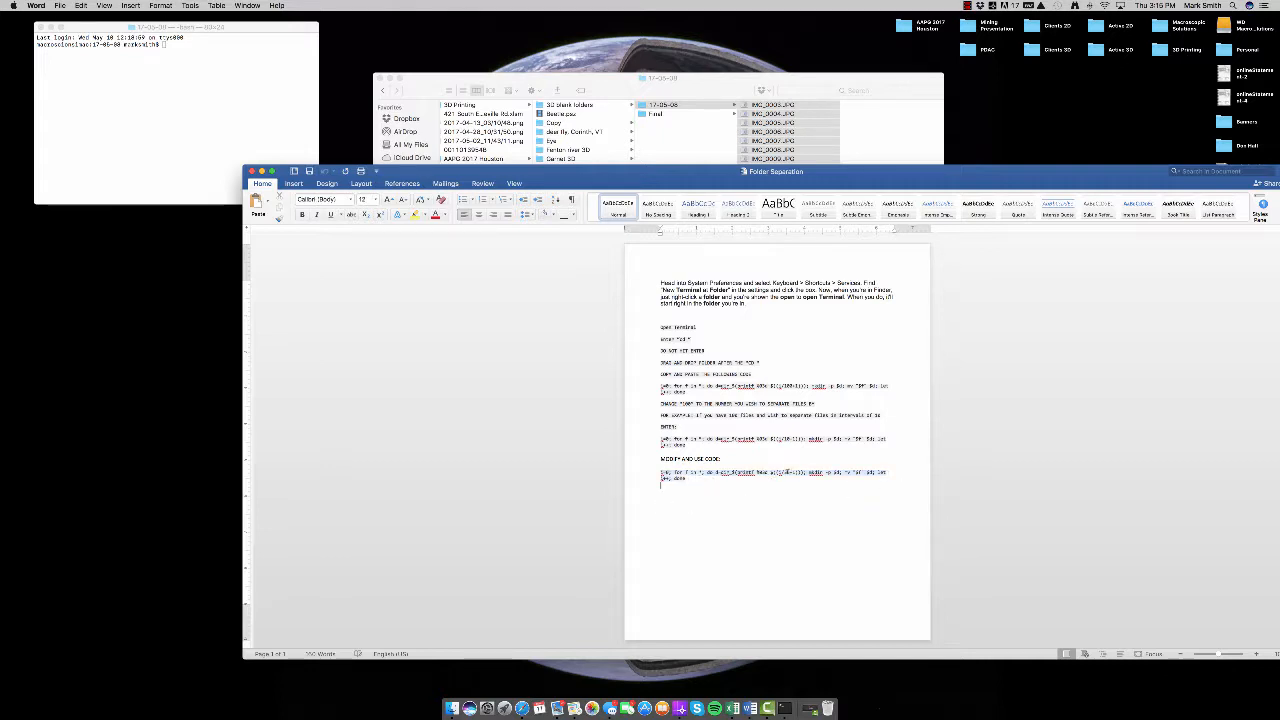
left_click(788, 472)
key("BackSpace")
key("BackSpace")
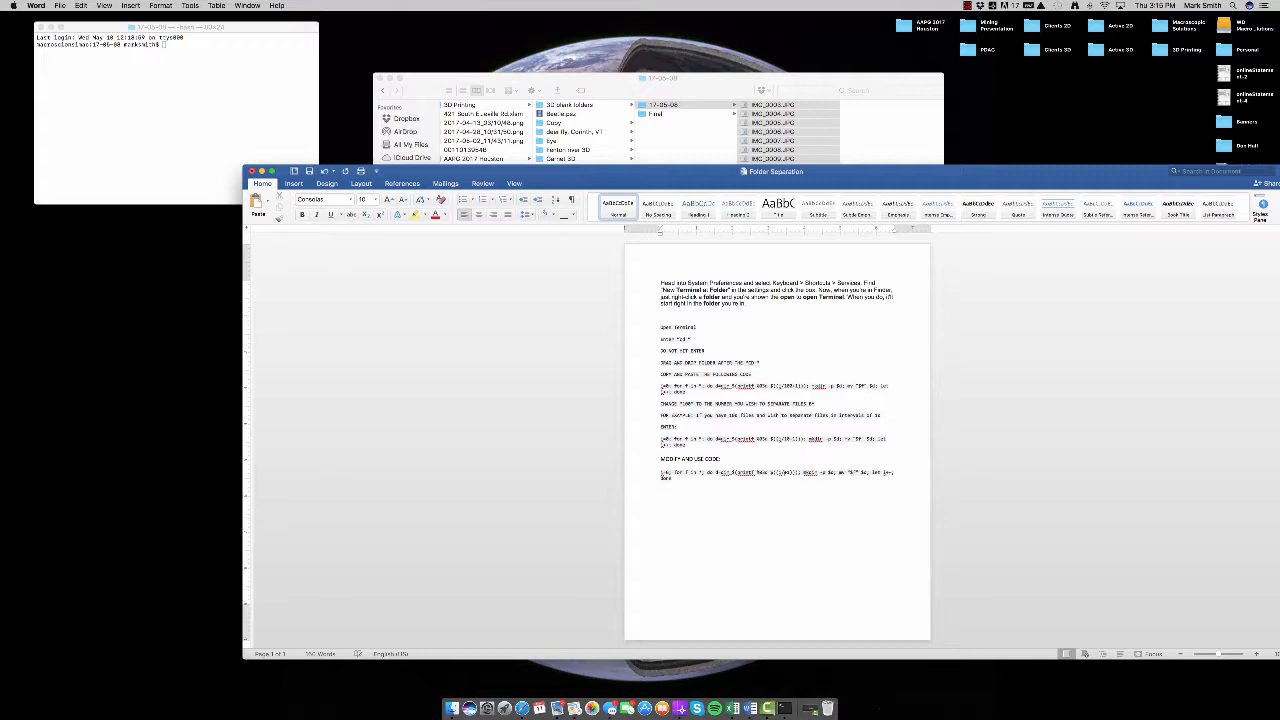
type("20")
key("BackSpace")
key("BackSpace")
type("40")
key("BackSpace")
key("BackSpace")
type("+1")
Step: Copy the code line under MODIFY AND USE CODE and run it in the Terminal opened at 17-05-08
left_click(662, 477)
triple_click(662, 477)
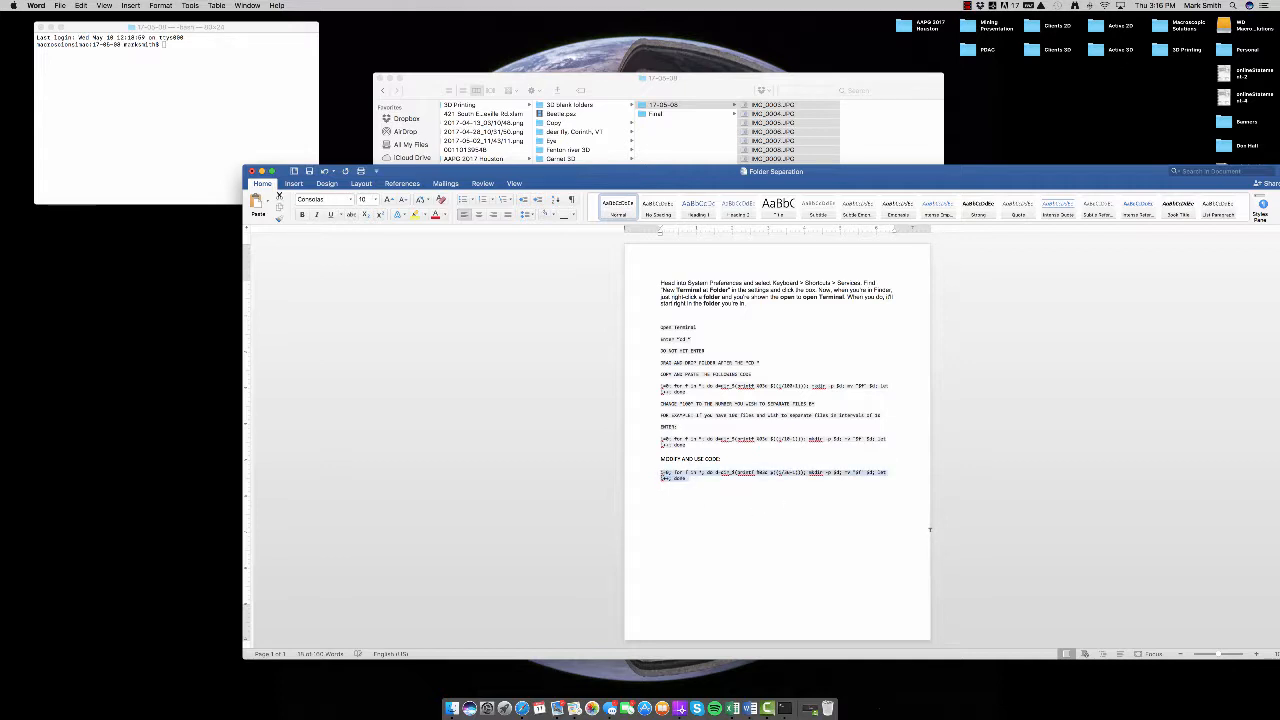
key("super+c")
left_click(181, 80)
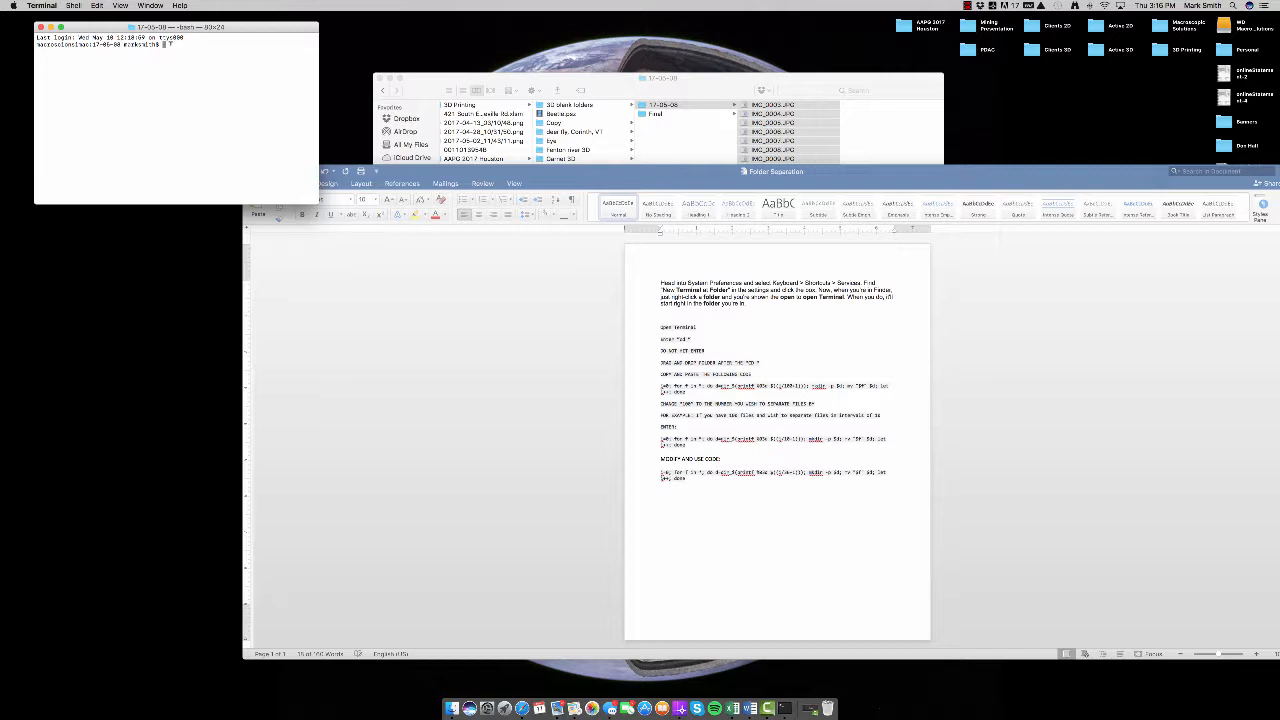
key("super+v")
key("Return")
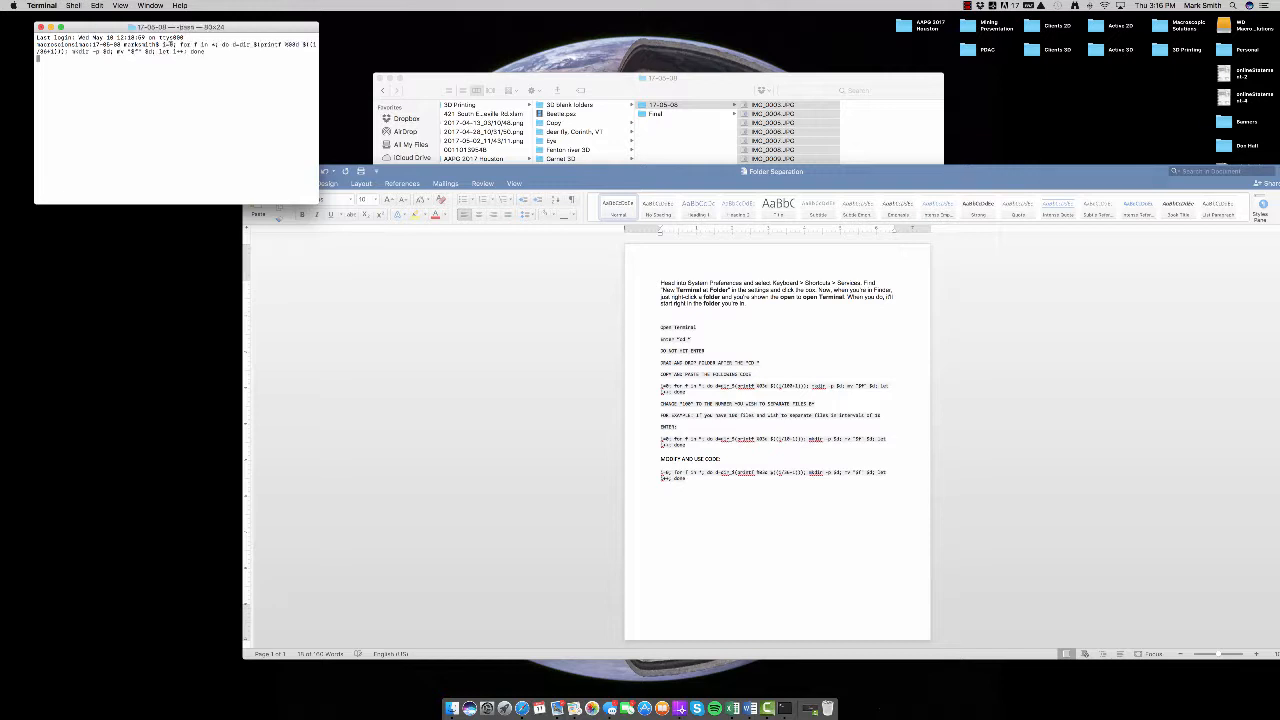
Step: Review the dir folders in 17-05-08 and select images IMG_0003.JPG through IMG_0038.JPG in dir_001 to check the grouping
left_click(498, 78)
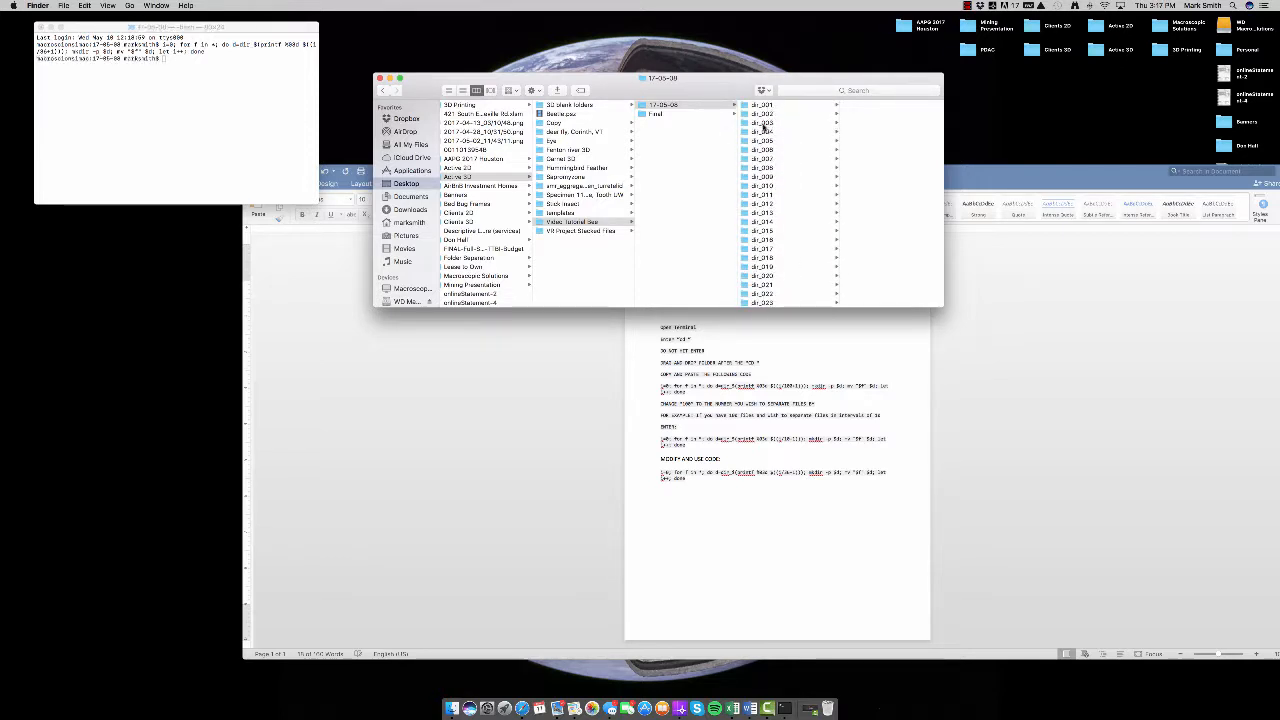
scroll(765, 180, "down", 10)
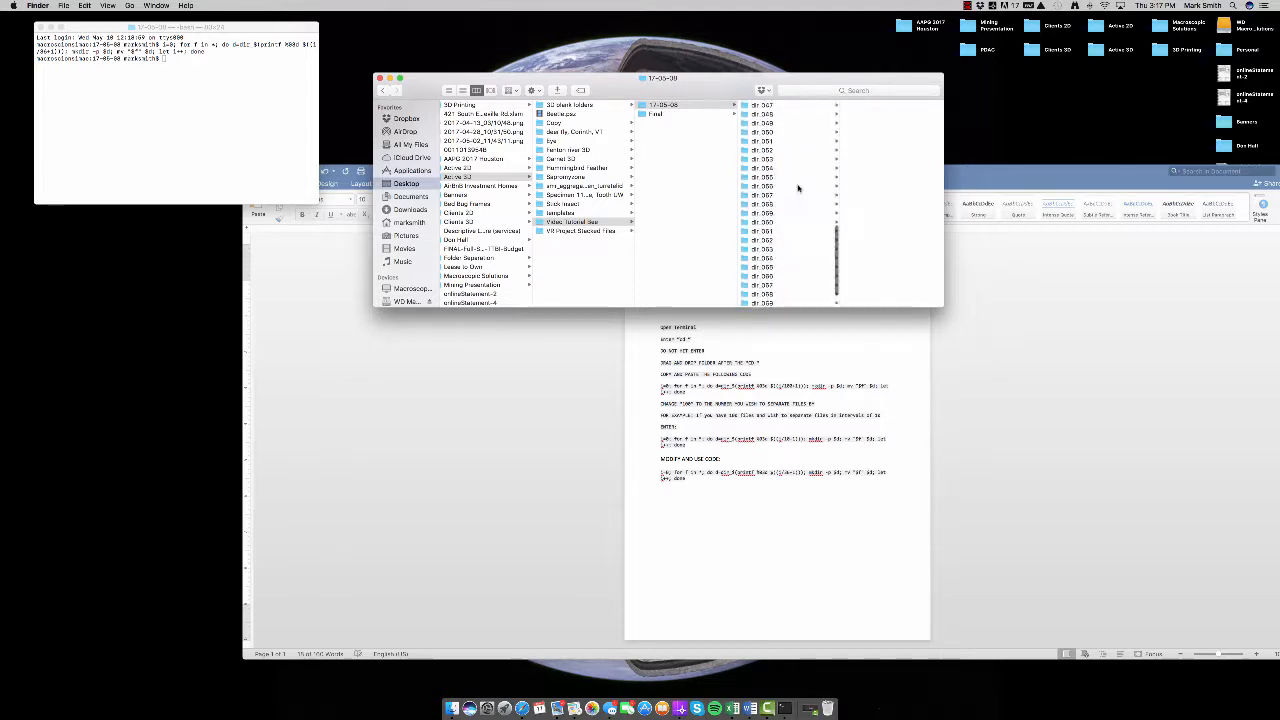
scroll(797, 190, "up", 10)
left_click(765, 107)
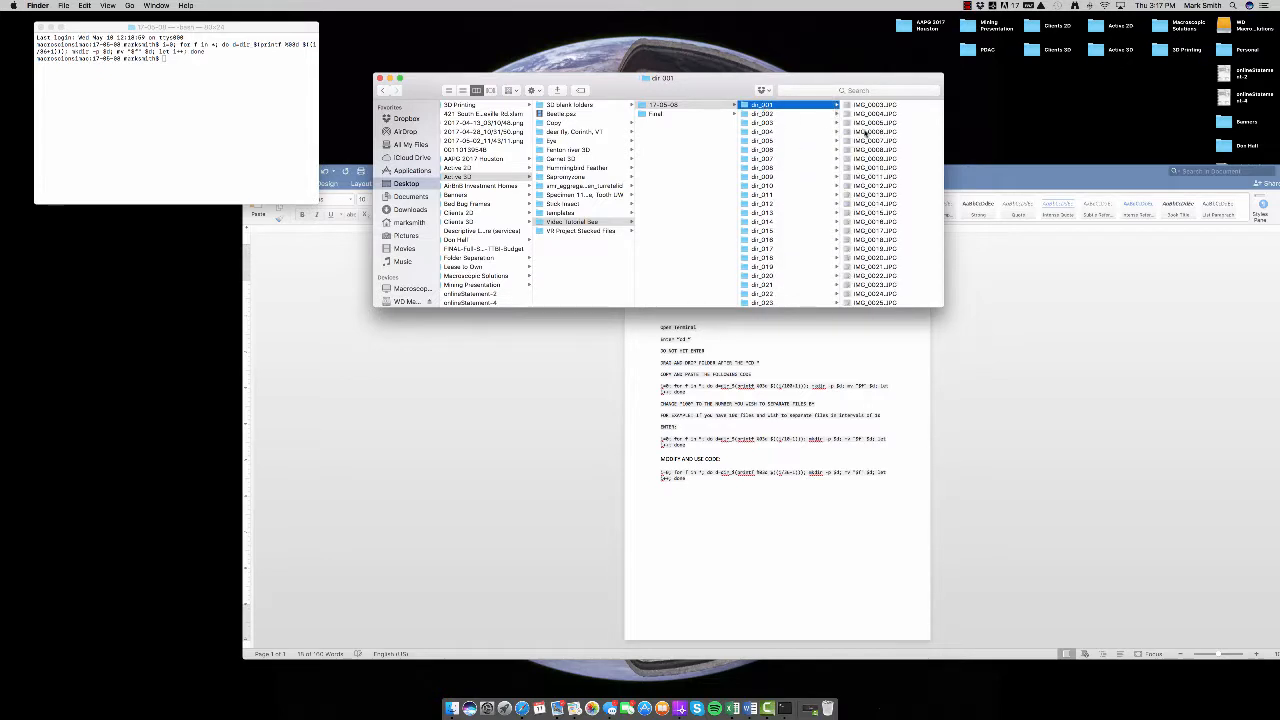
left_click(854, 108)
scroll(786, 197, "down", 5)
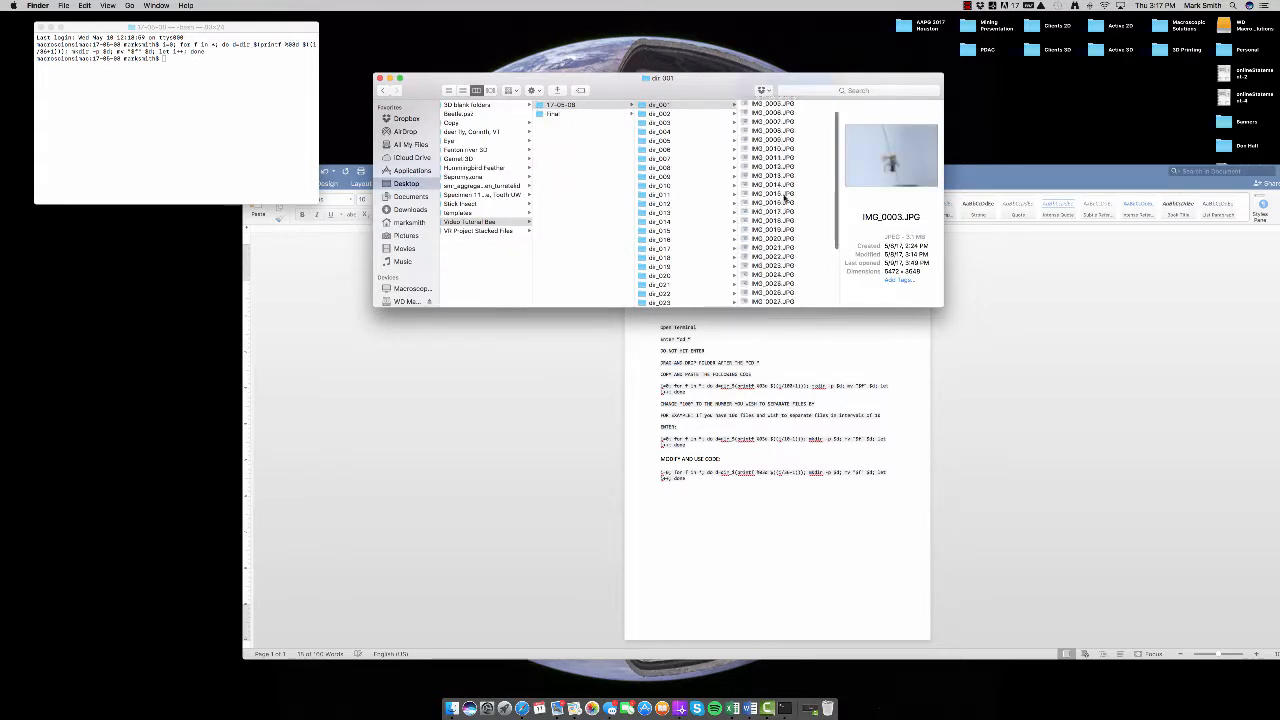
left_click(788, 303, "shift")
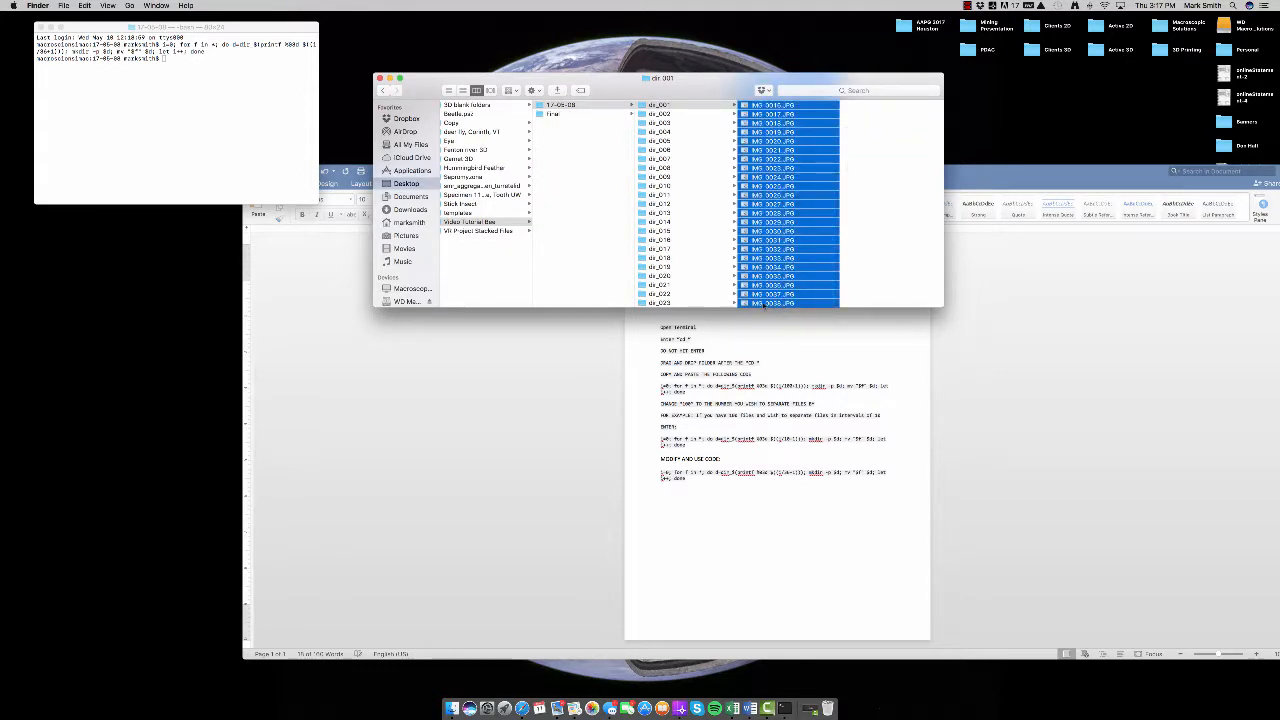
Step: Open the selected dir_001 images in Preview, look through IMG_0003.JPG to IMG_0038.JPG to check that they show one angle, and close Preview's window
mouse_move(766, 303)
left_mouse_down()
mouse_move(697, 294)
mouse_move(768, 290)
left_mouse_up()
double_click(766, 288)
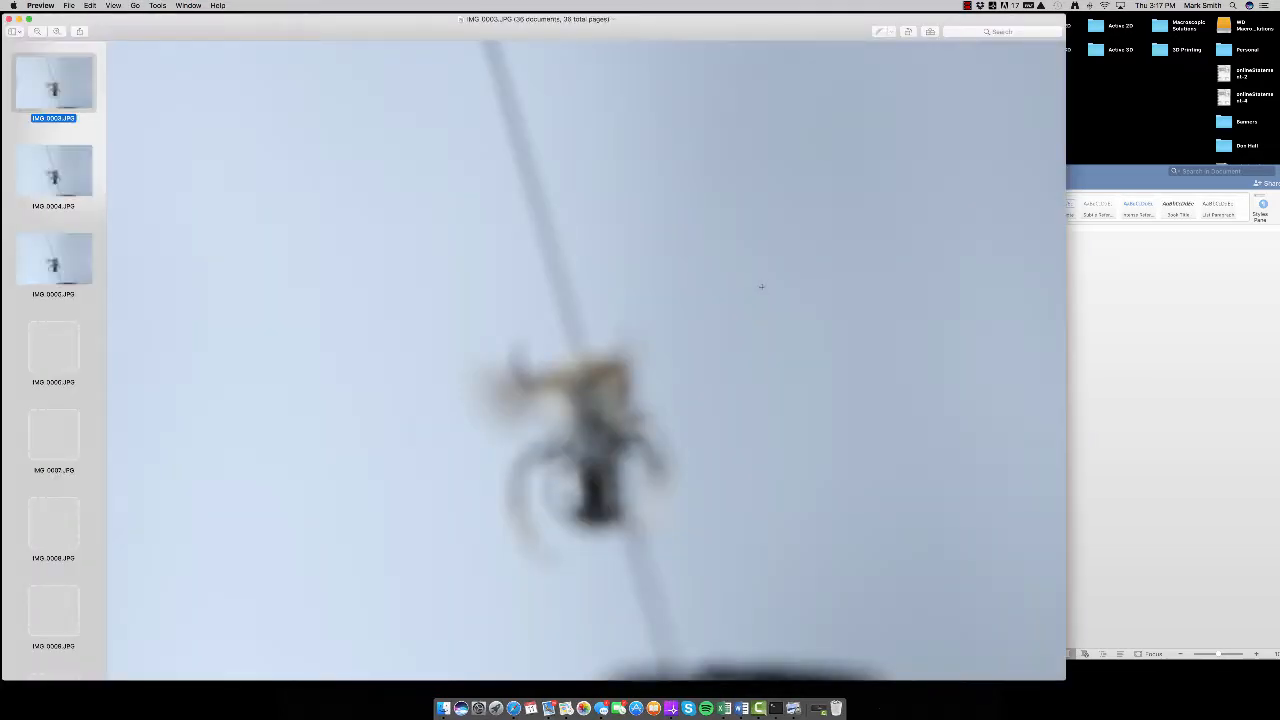
scroll(74, 194, "down", 5)
left_click(72, 218)
scroll(70, 228, "down", 3)
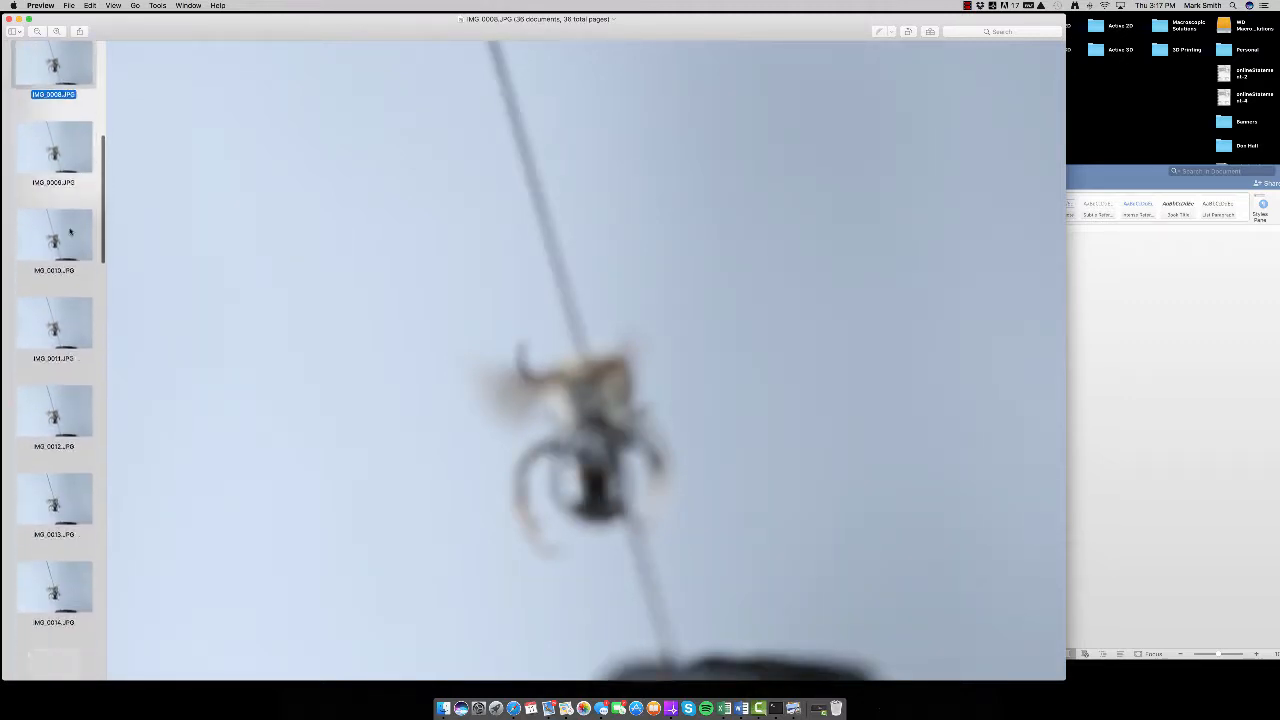
left_click(48, 365)
scroll(74, 317, "down", 5)
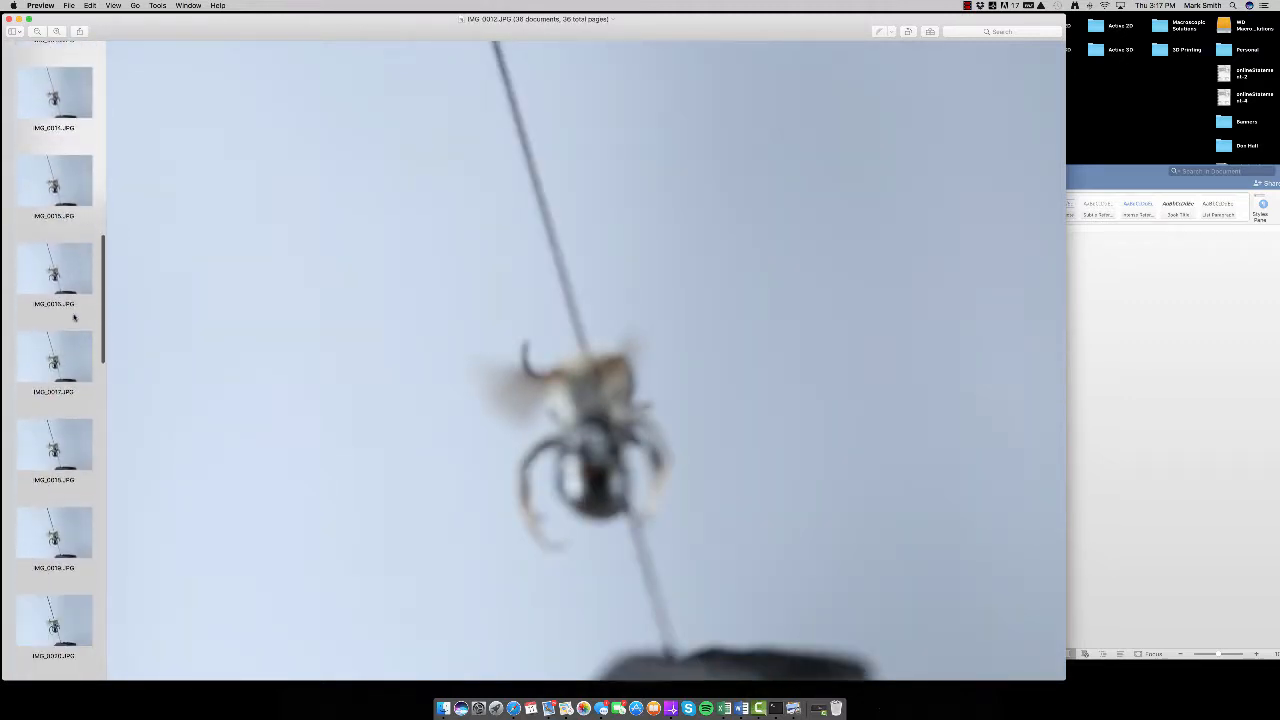
left_click(62, 354)
scroll(66, 345, "down", 5)
left_click(55, 415)
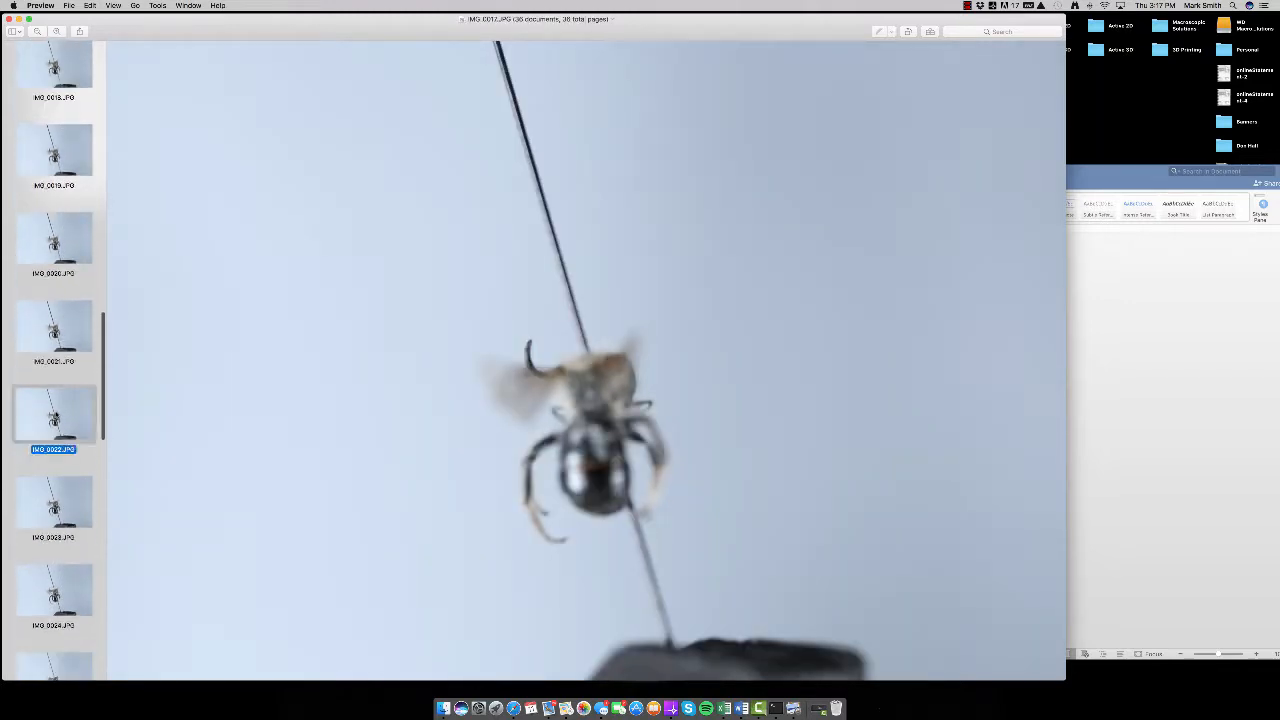
scroll(73, 372, "down", 4)
left_click(69, 515)
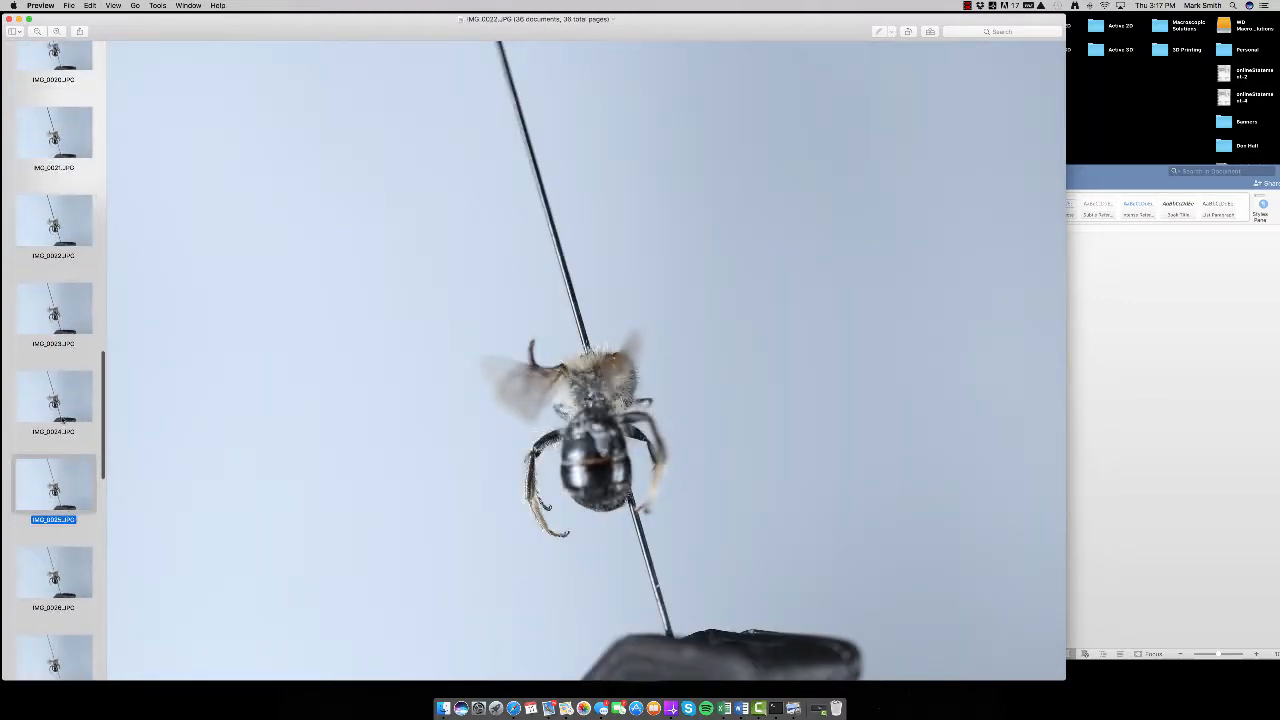
scroll(69, 518, "down", 10)
scroll(69, 519, "down", 2)
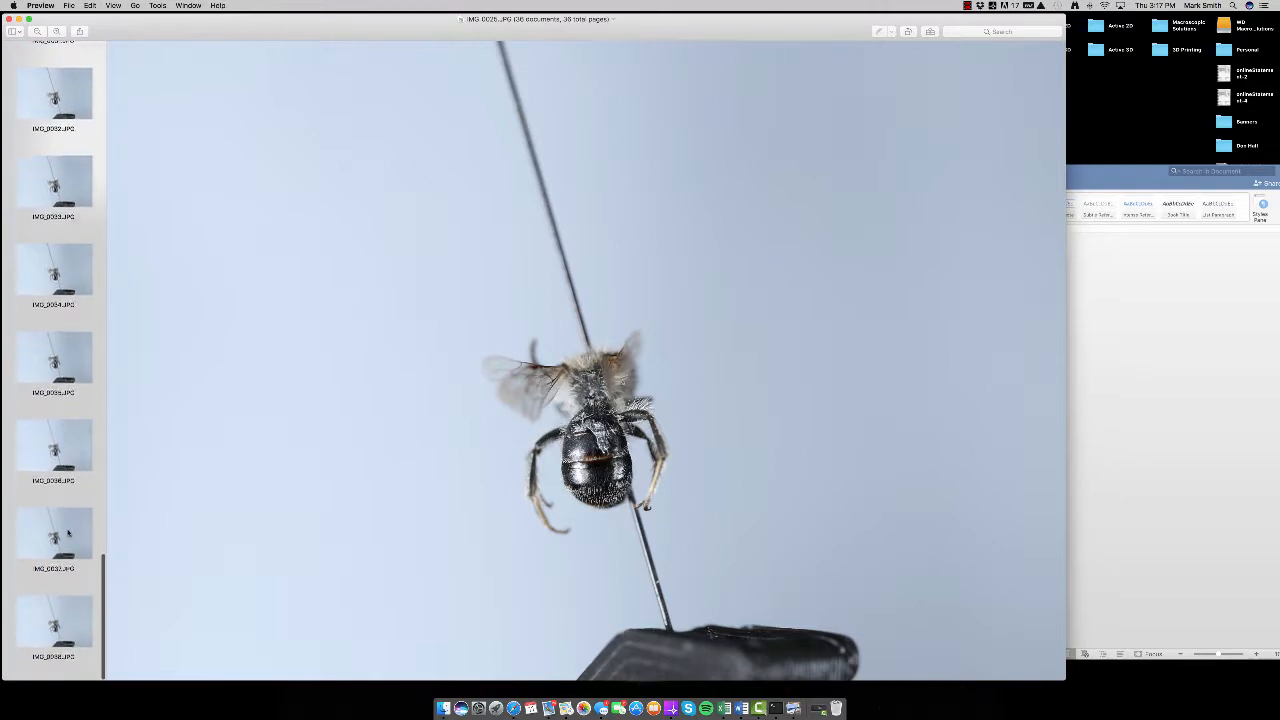
left_click(55, 635)
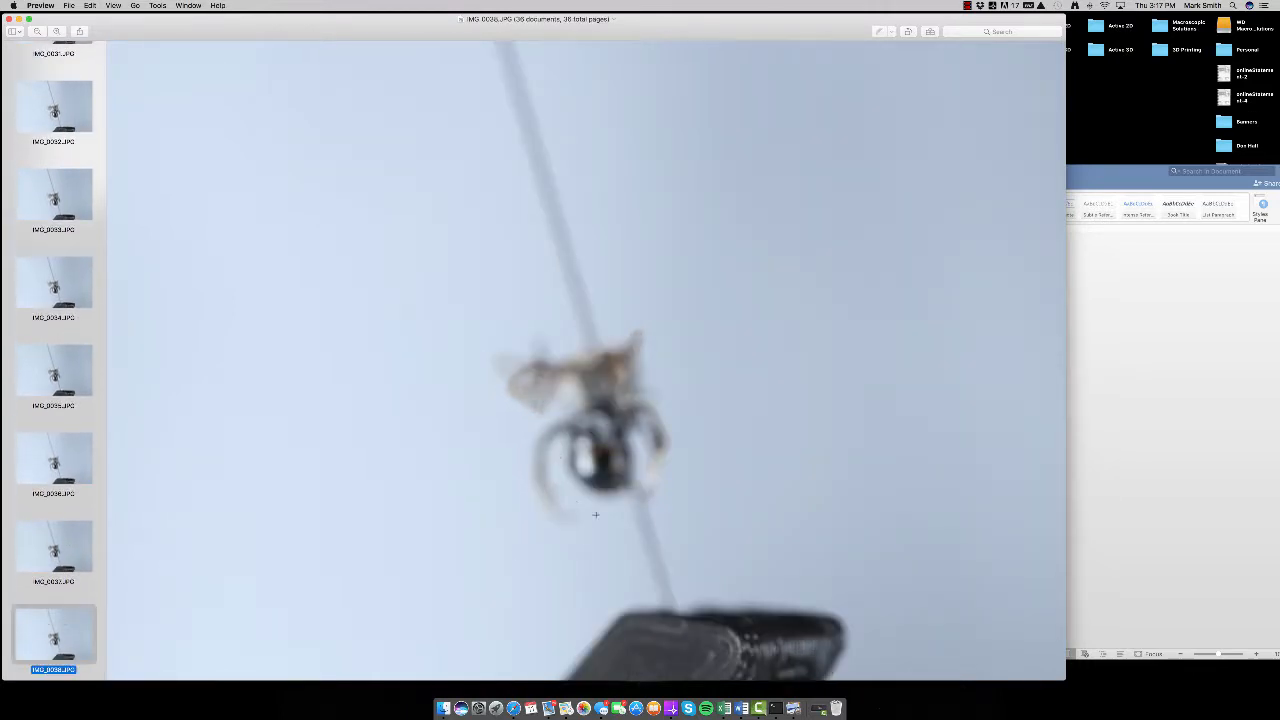
left_click(10, 20)
Step: Open all images of dir_002 in Preview, look through them from IMG_0039.JPG on to check their angle, and close Preview's window
left_click(671, 115)
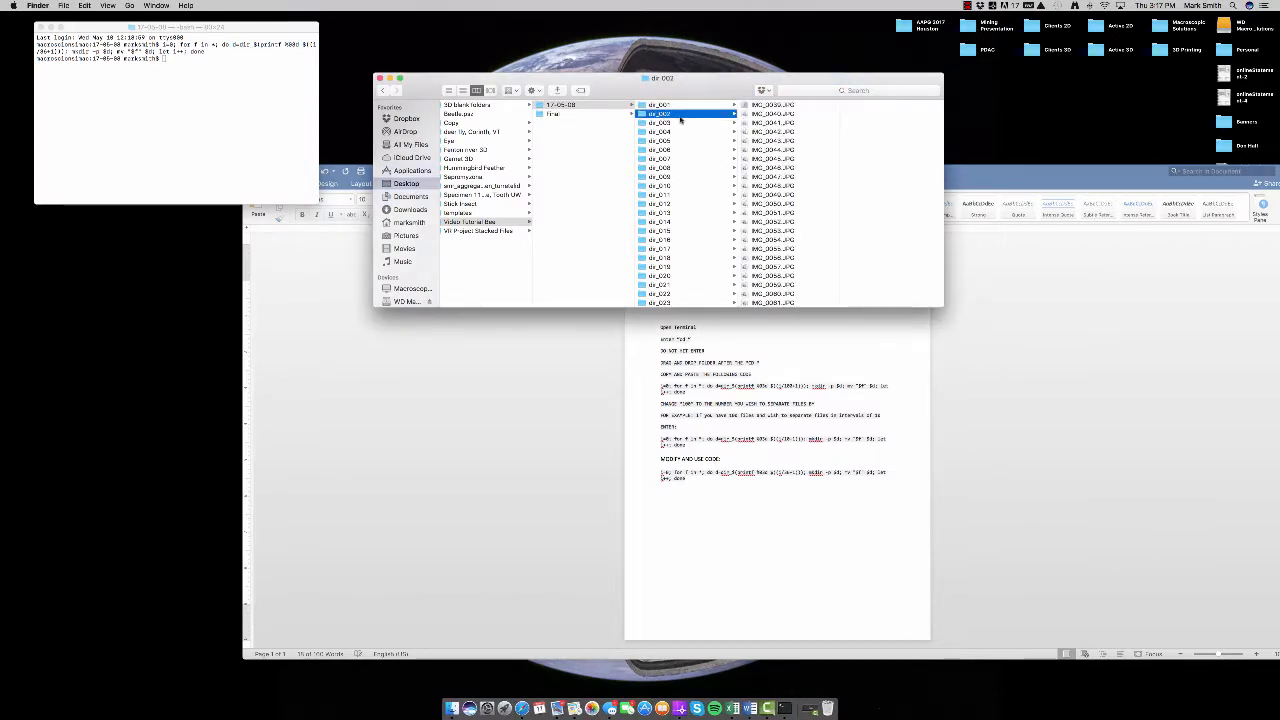
left_click(770, 113)
scroll(767, 287, "down", 5)
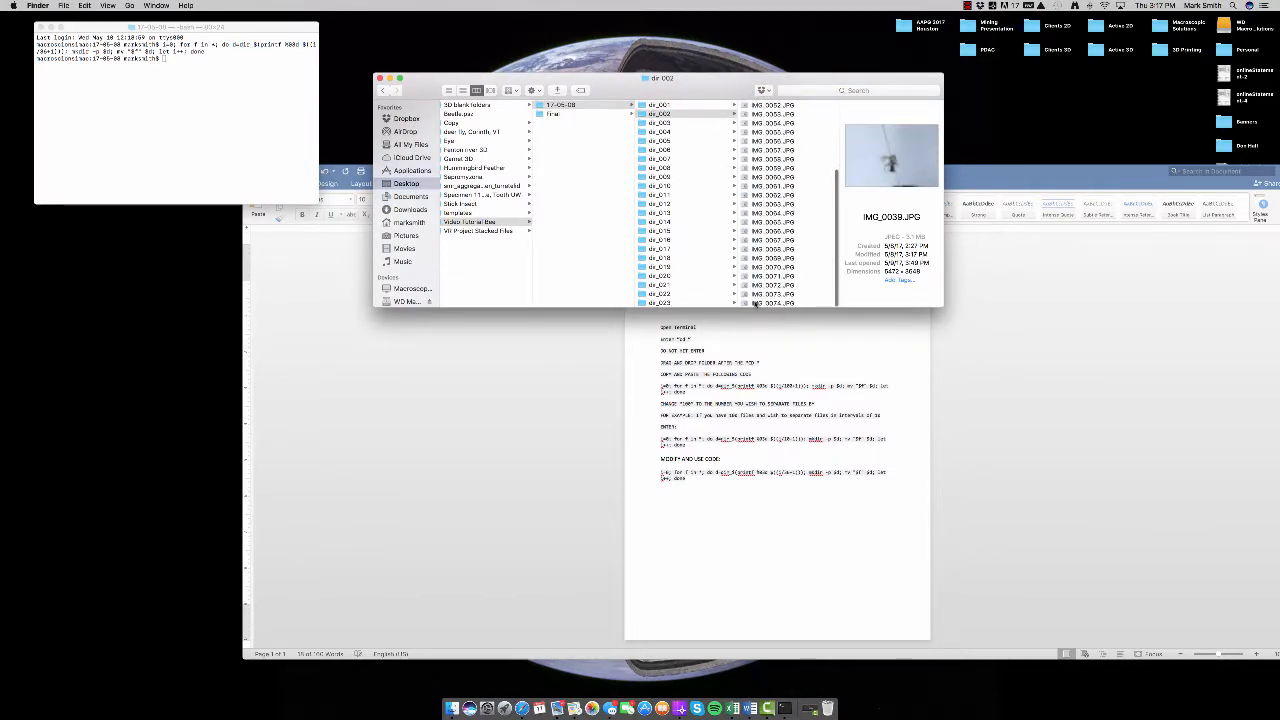
key("super+a")
key("super+o")
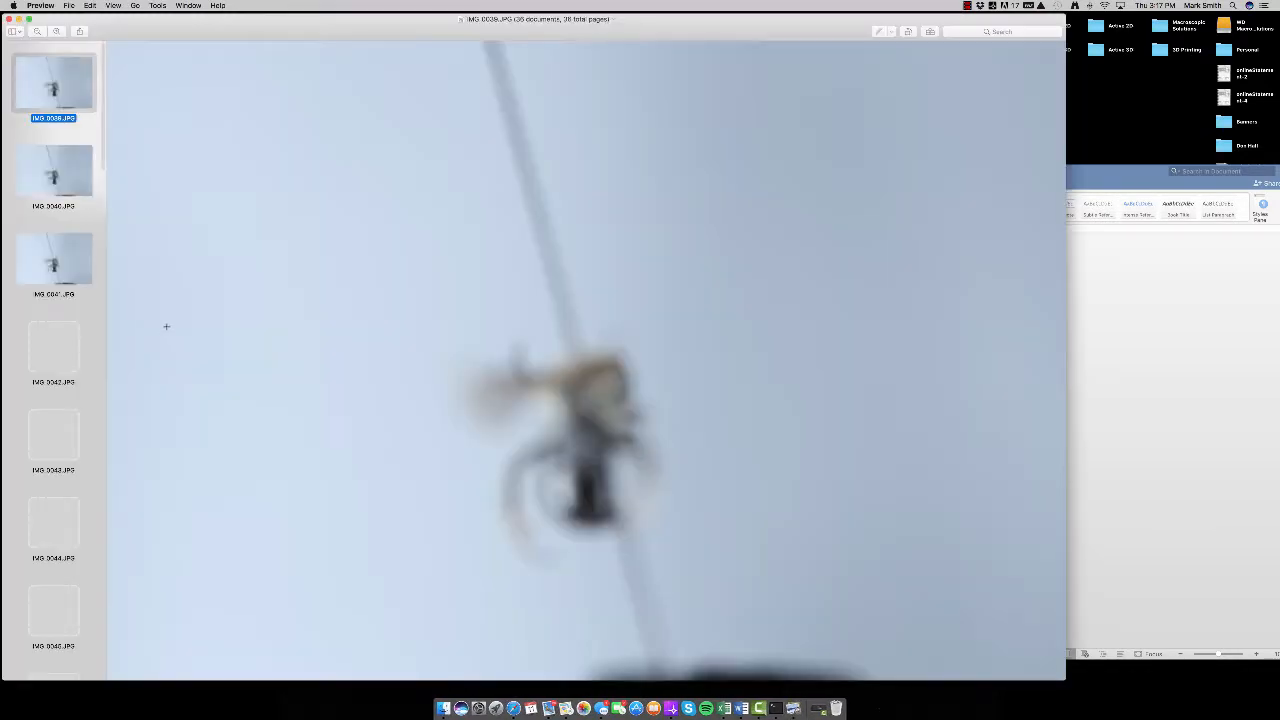
scroll(55, 300, "down", 3)
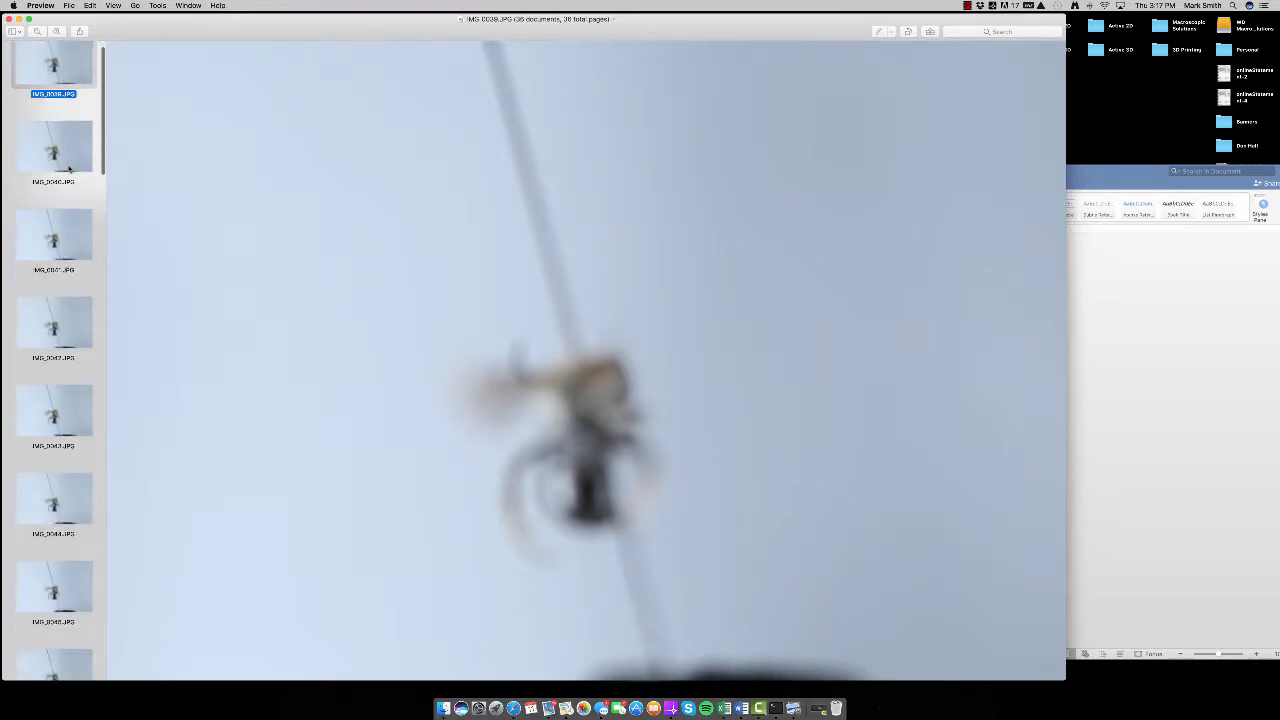
left_click(47, 223)
left_click_drag(47, 223, 66, 634)
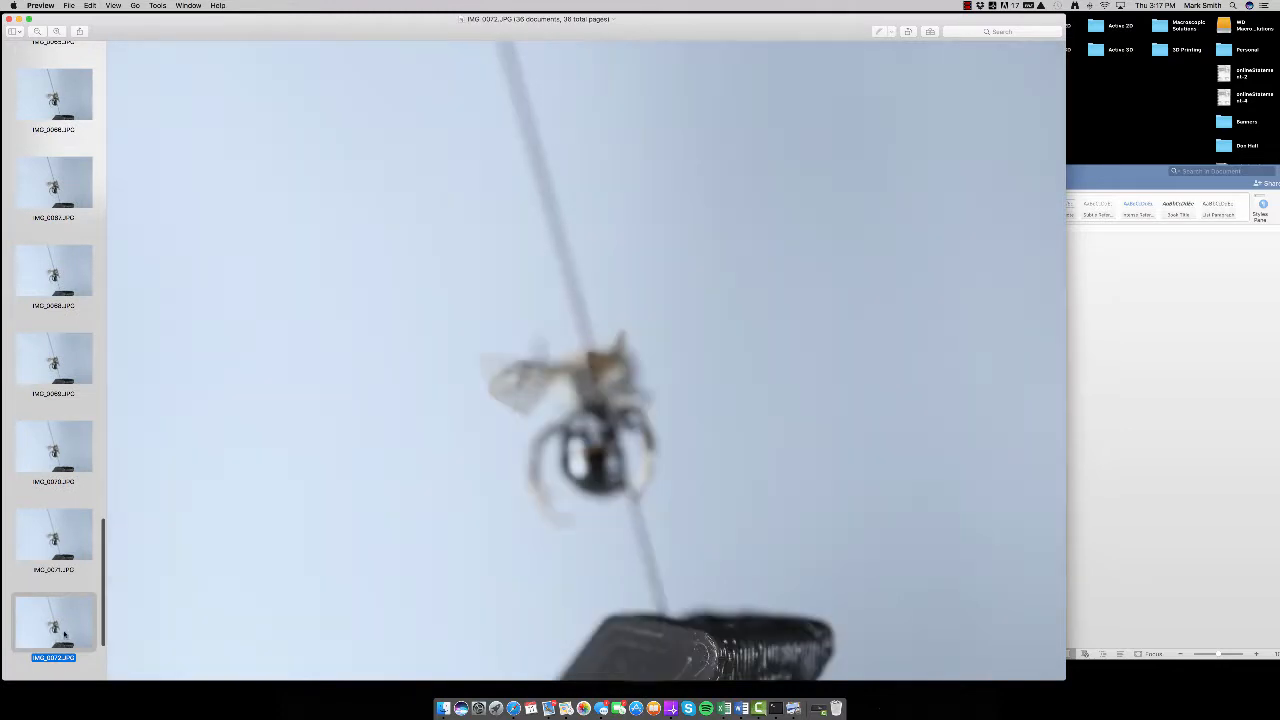
left_click(74, 524)
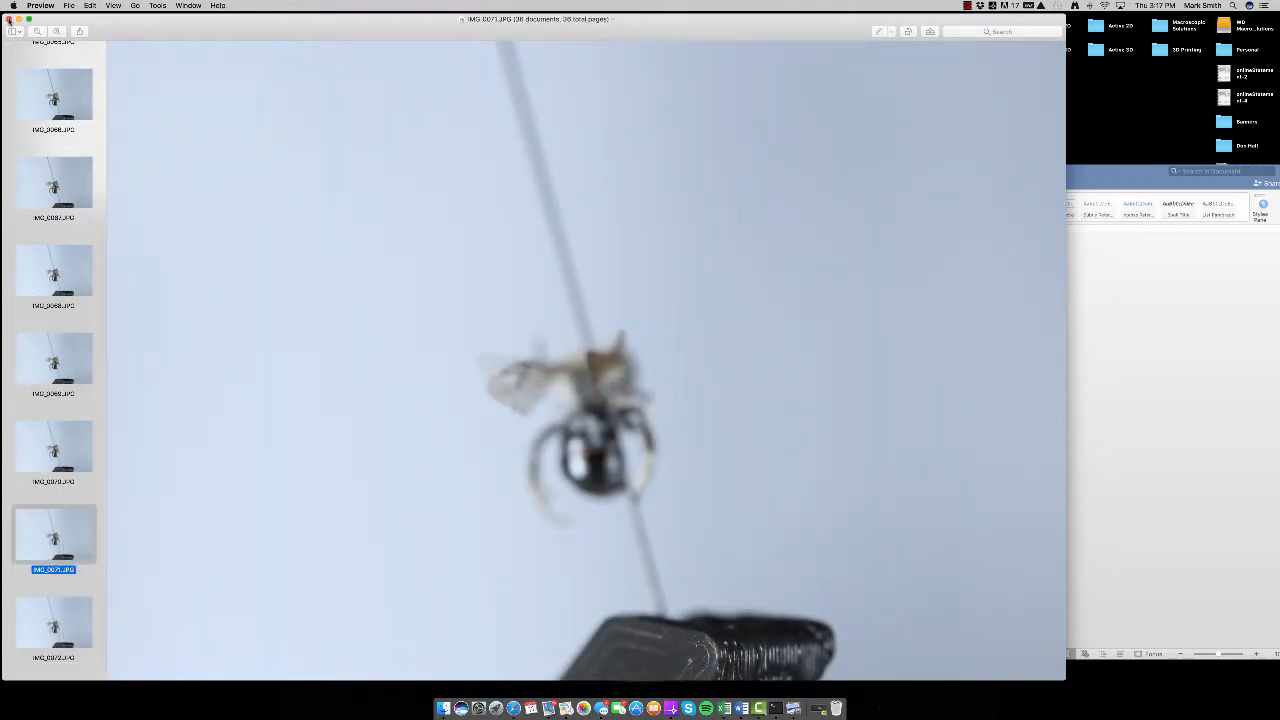
left_click(11, 20)
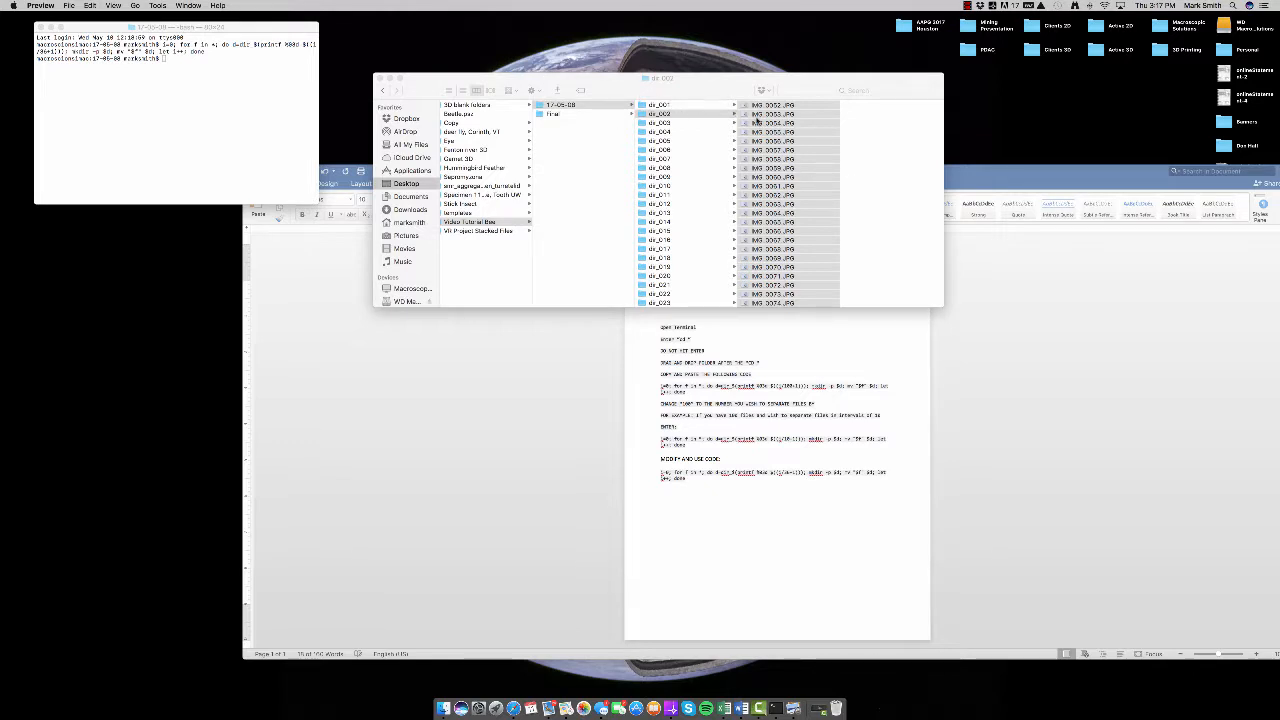
Step: Close the Terminal window and the Folder Separation document without saving its changes
left_click(523, 369)
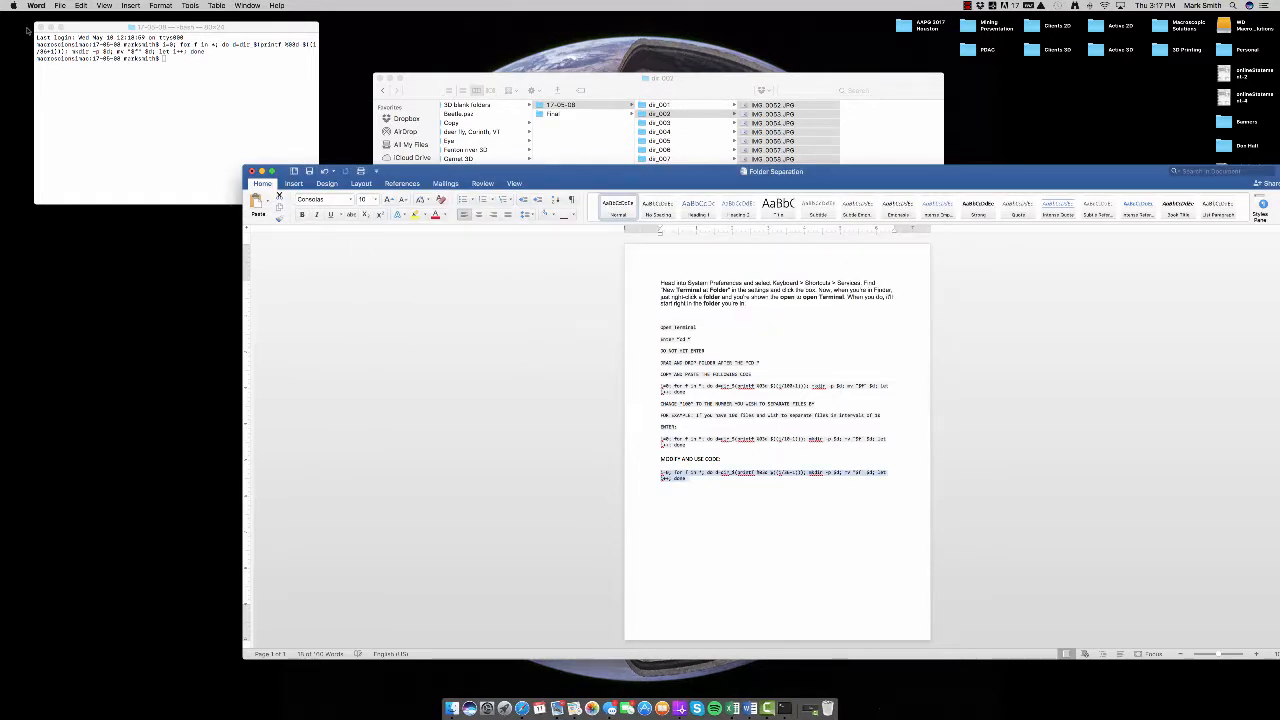
left_click(40, 28)
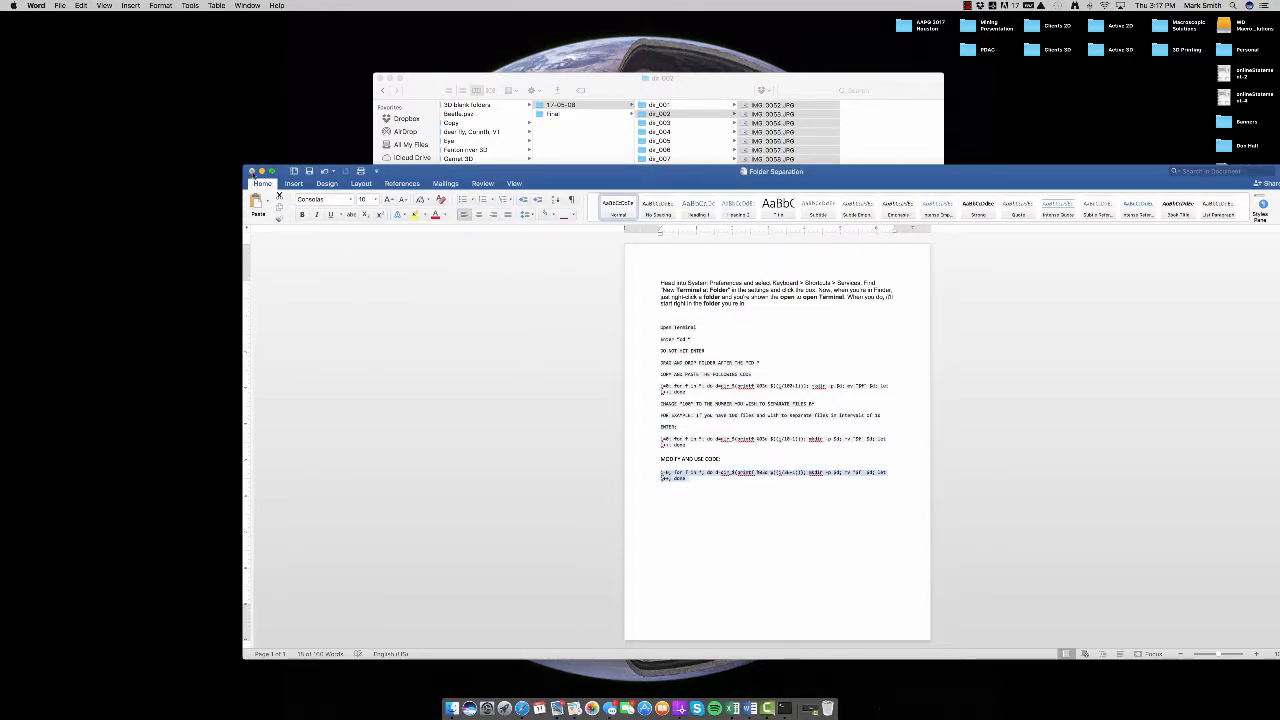
left_click(251, 171)
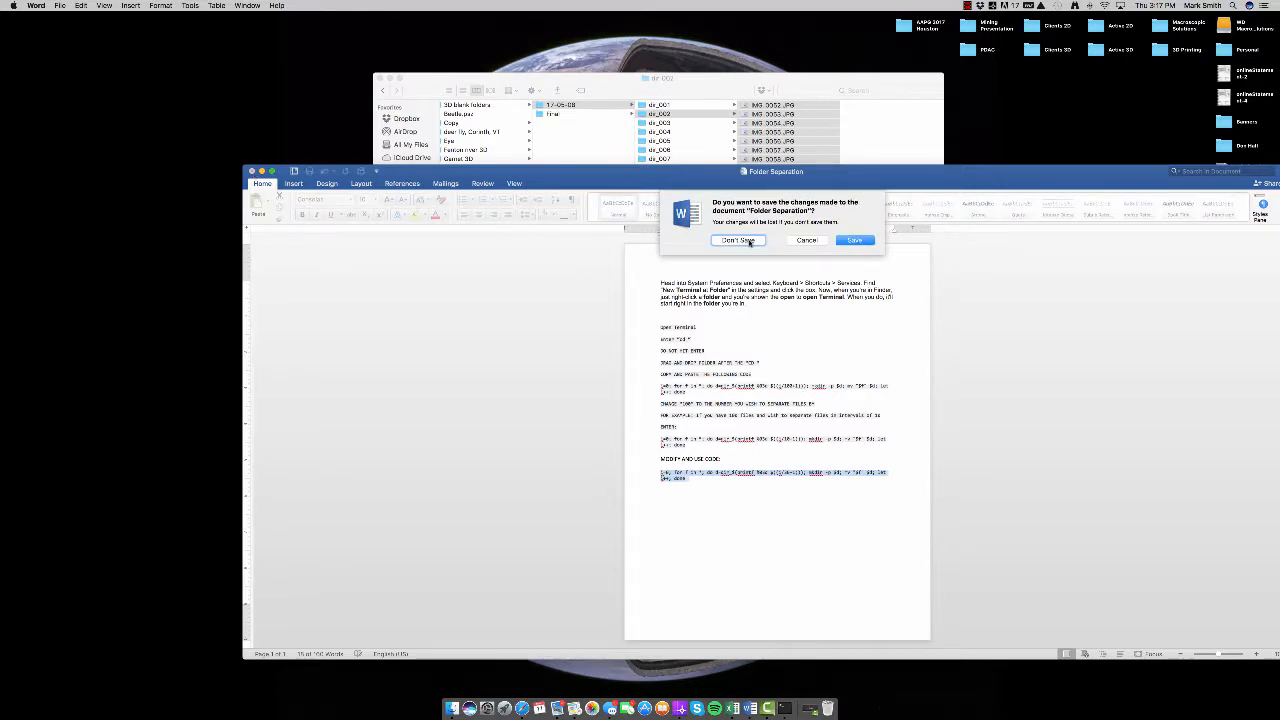
left_click(756, 241)
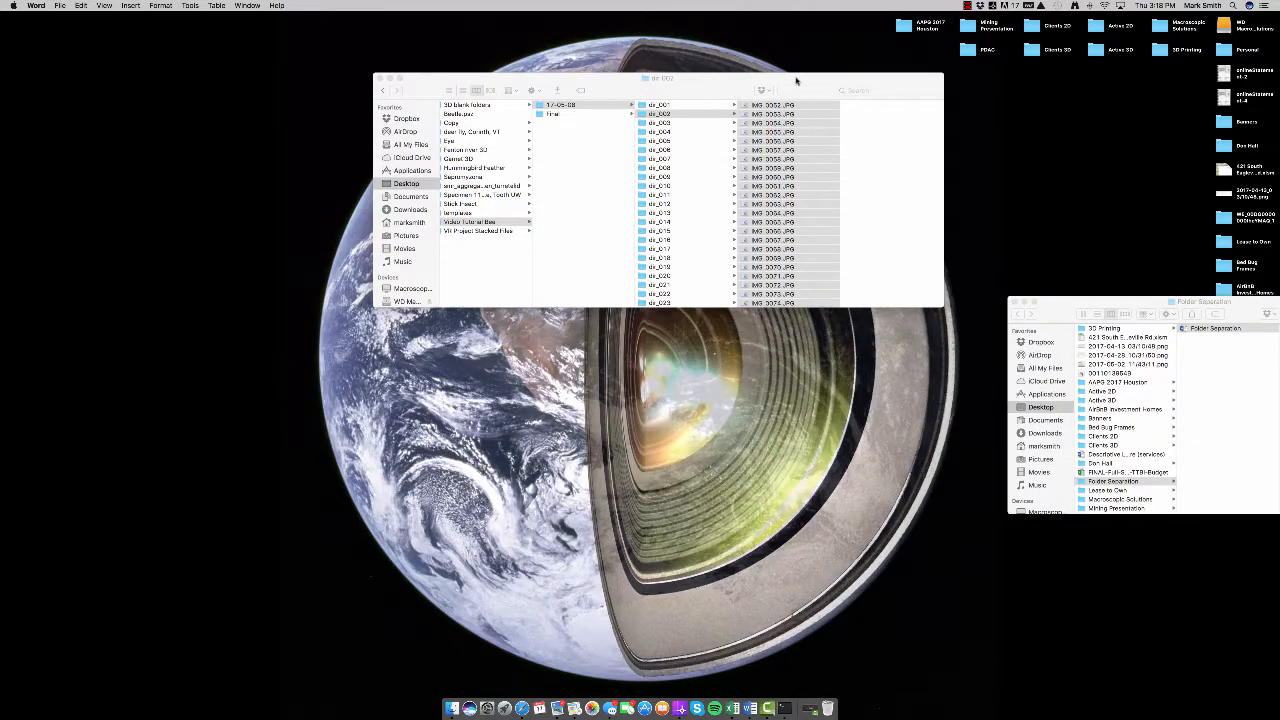
Step: Move the dir_002 Finder window out of the way and close the Folder Separation folder window
left_click(798, 80)
left_click_drag(1055, 298, 1066, 423)
left_click_drag(808, 83, 563, 44)
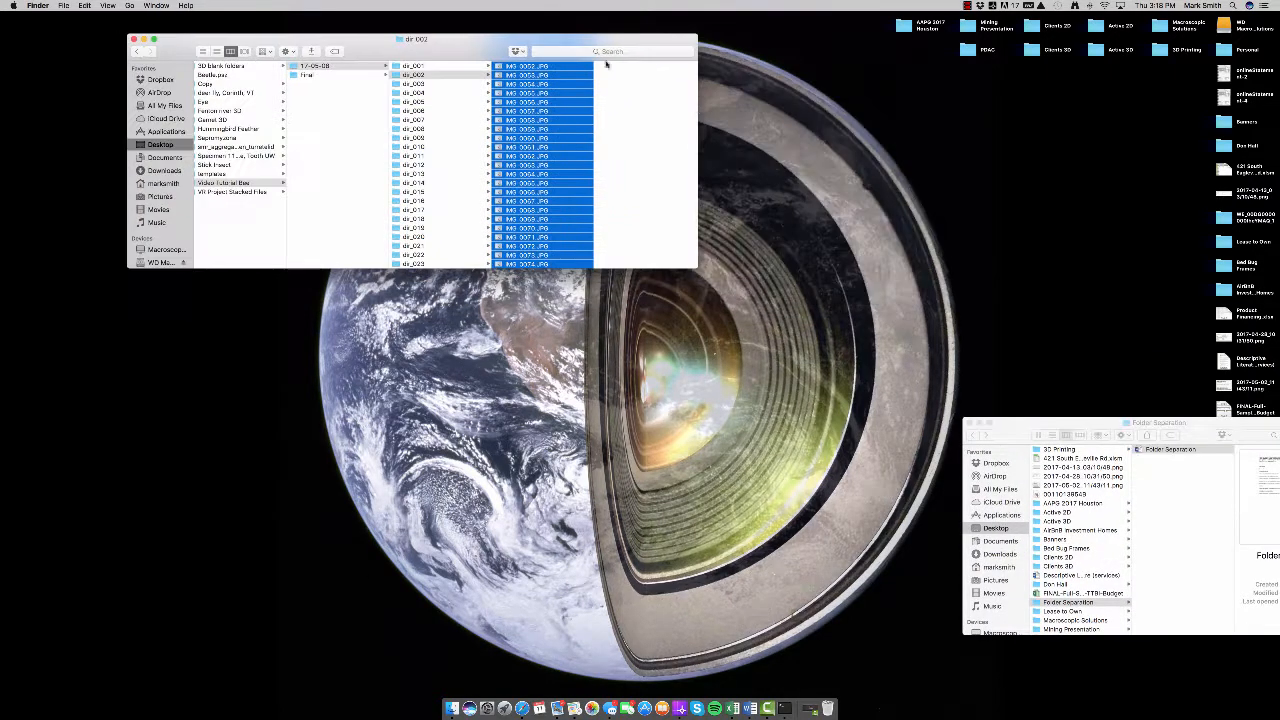
left_click(969, 424)
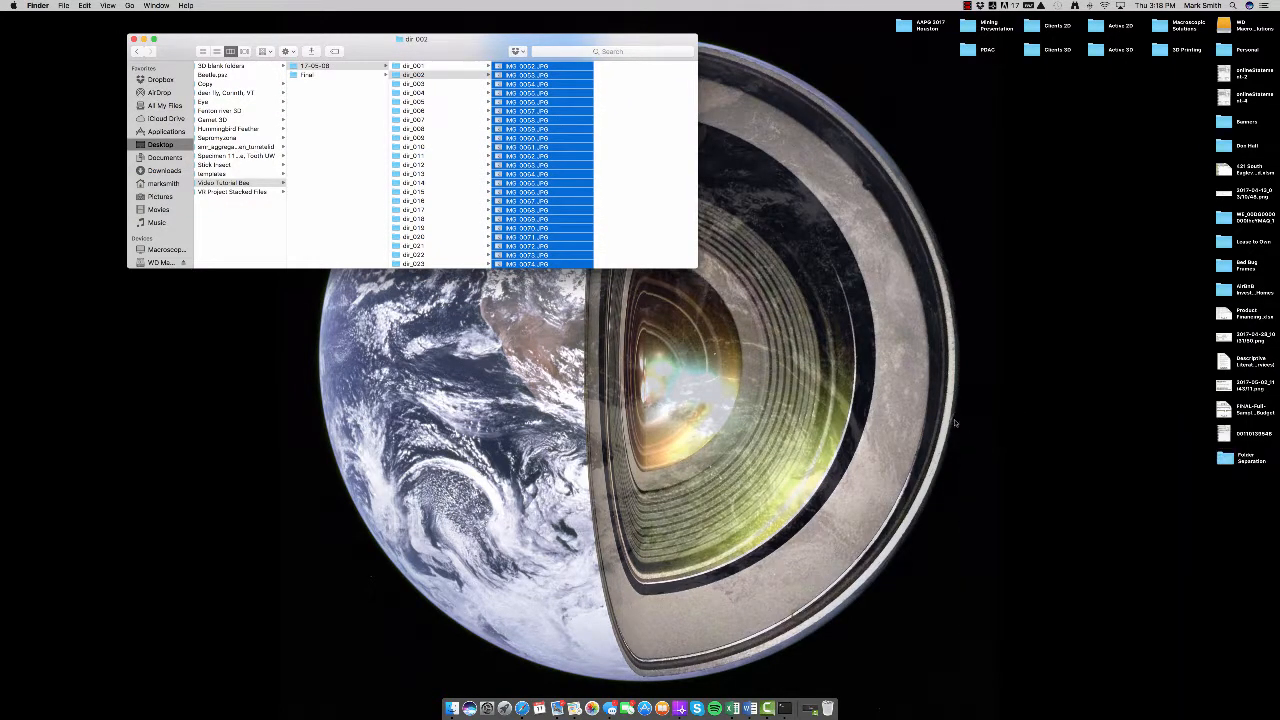
left_click(867, 418)
Step: Launch Zerene Stacker, get past its welcome dialog and open the Batch Queue dialog
key("F4")
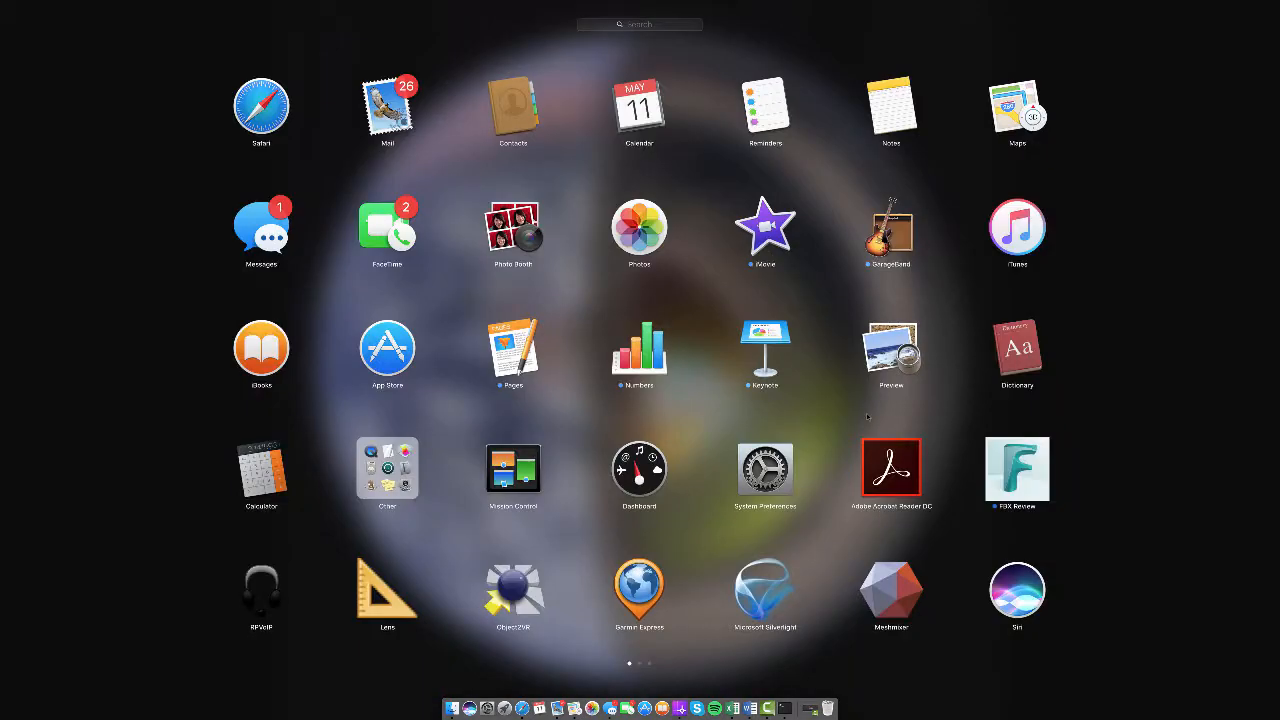
type("zeren")
key("Return")
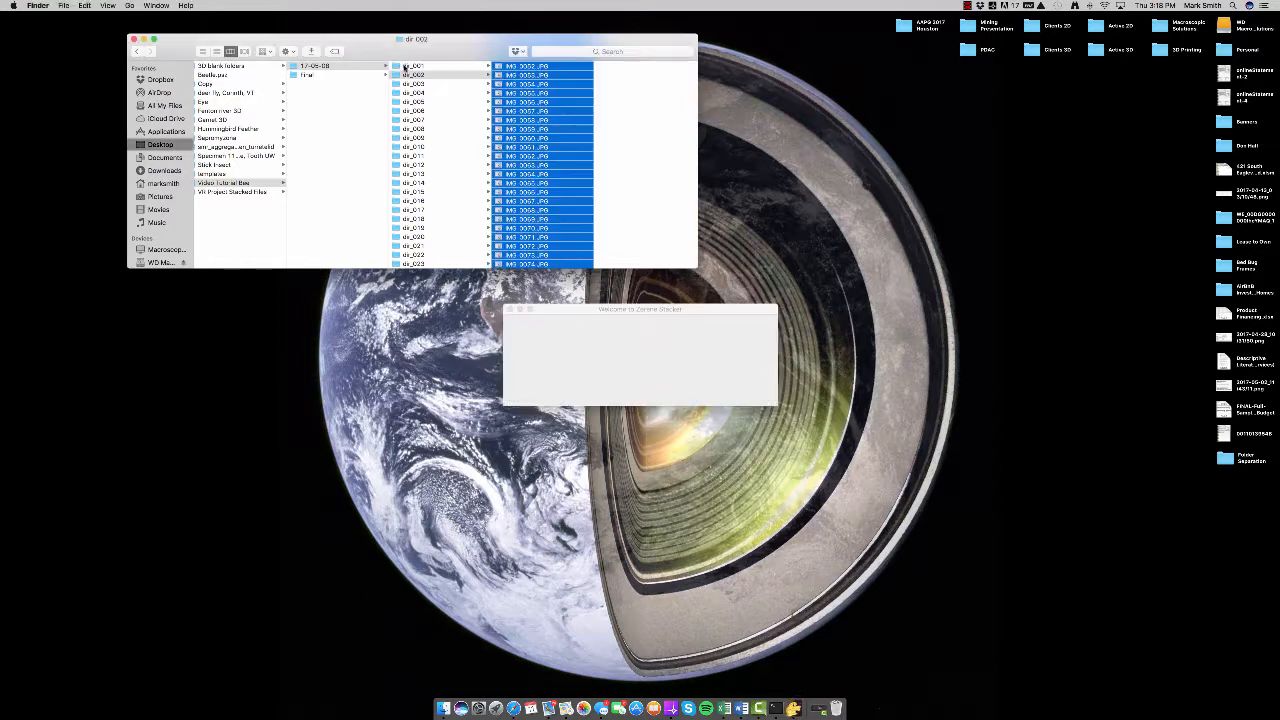
left_click(752, 393)
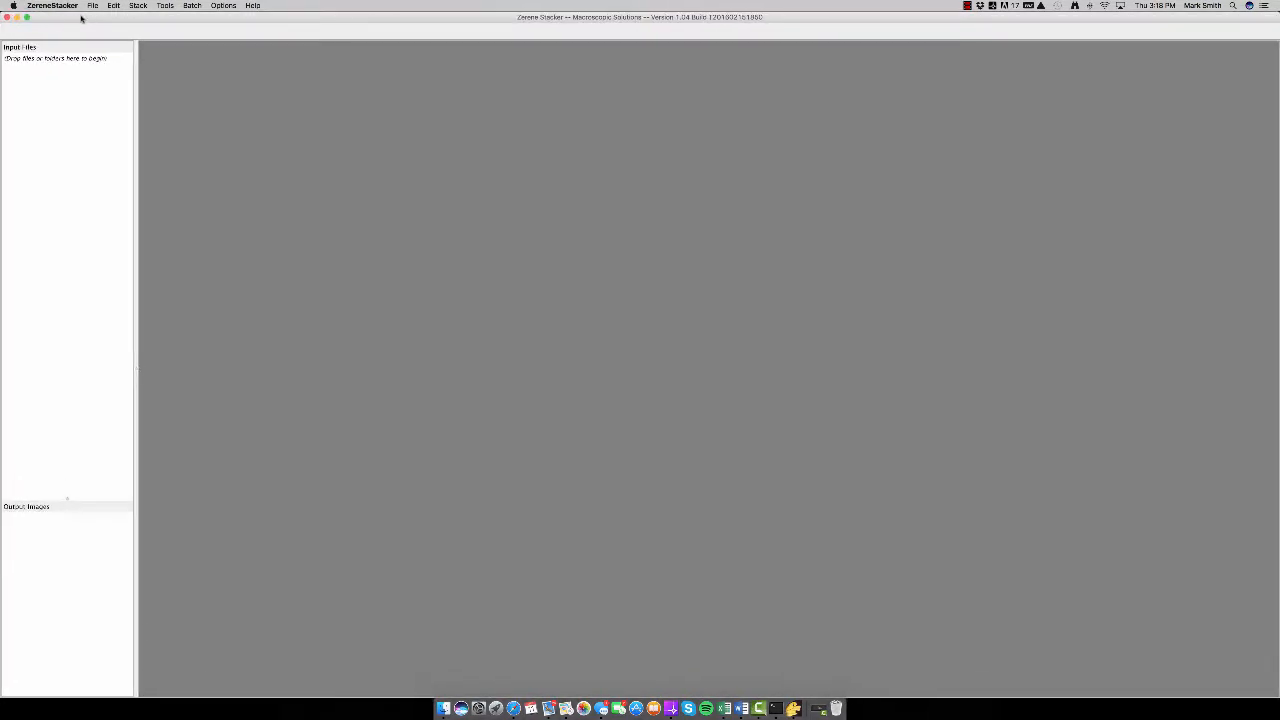
left_click(189, 7)
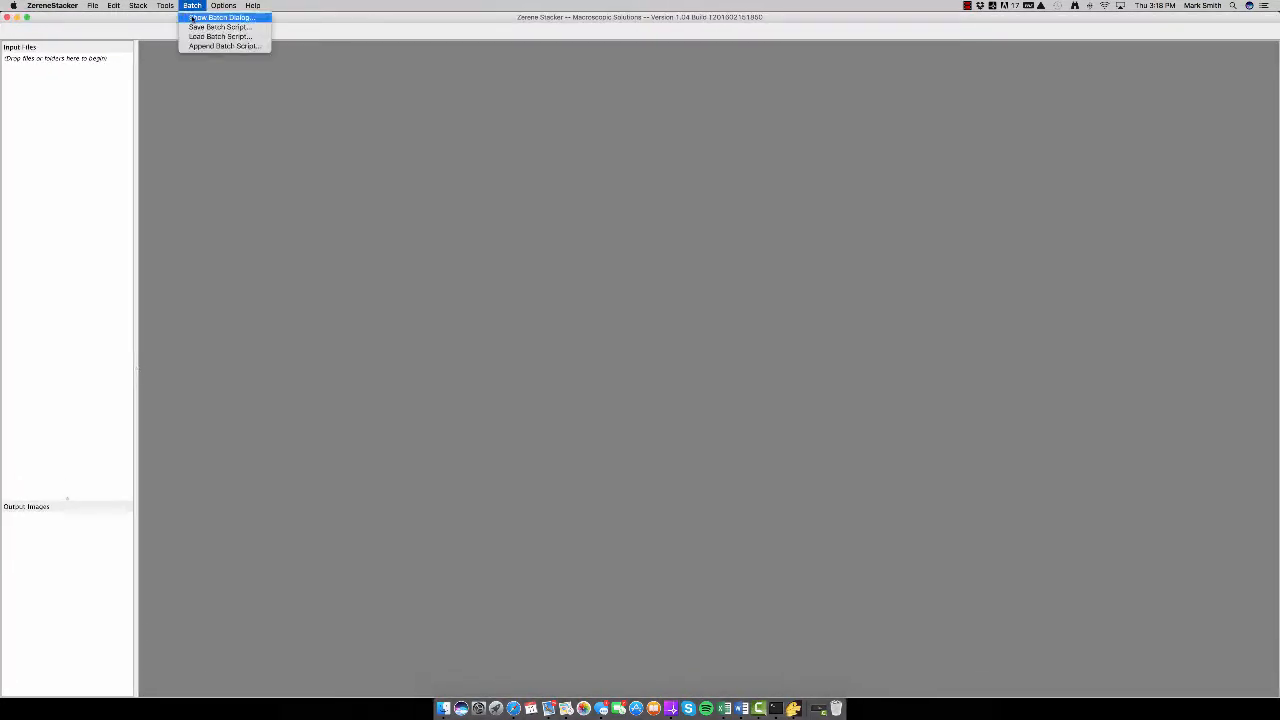
left_click(194, 20)
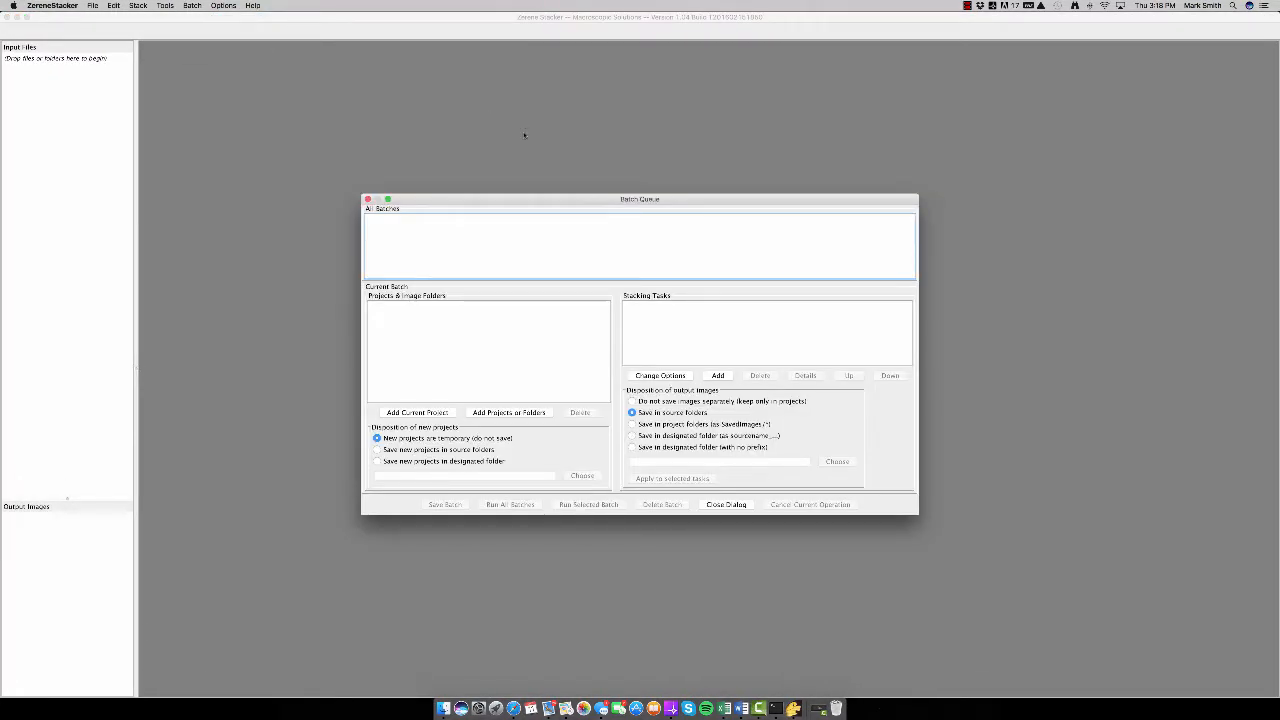
Step: Start adding source folders to the current batch and browse to Desktop, Active 3D, Video Tutorial Bee, 17-05-08
left_click(496, 414)
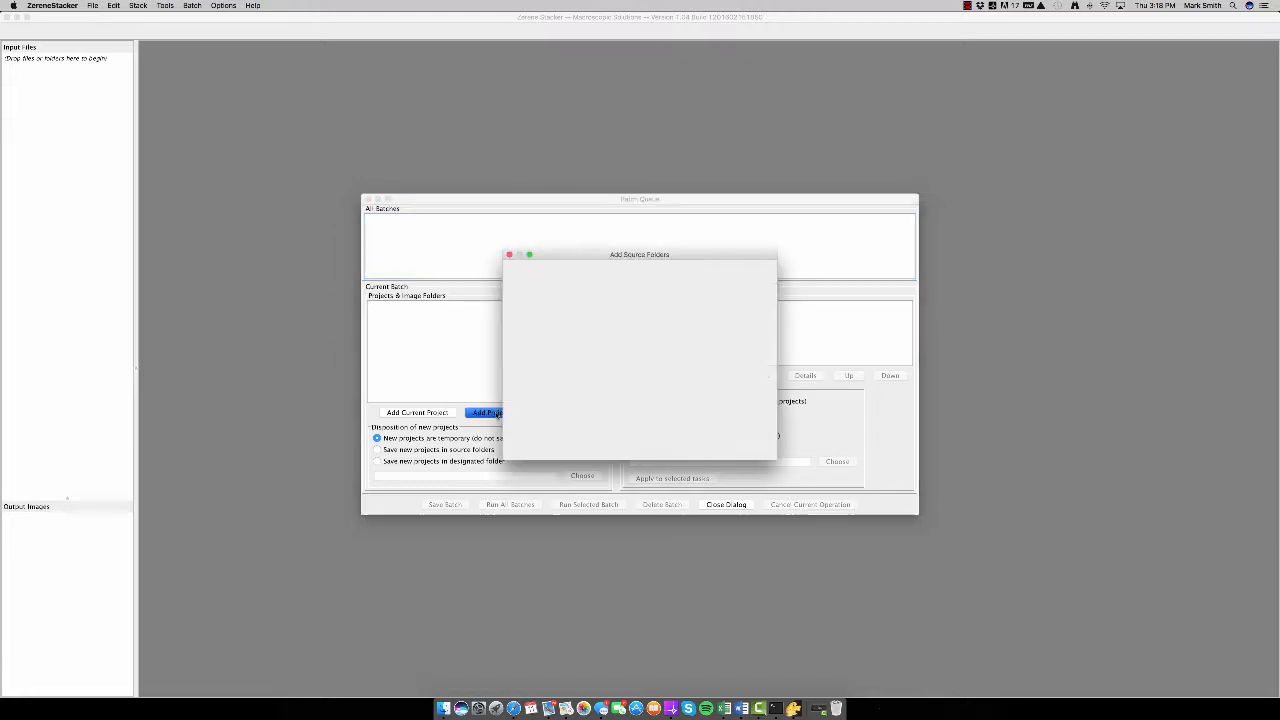
left_click(535, 307)
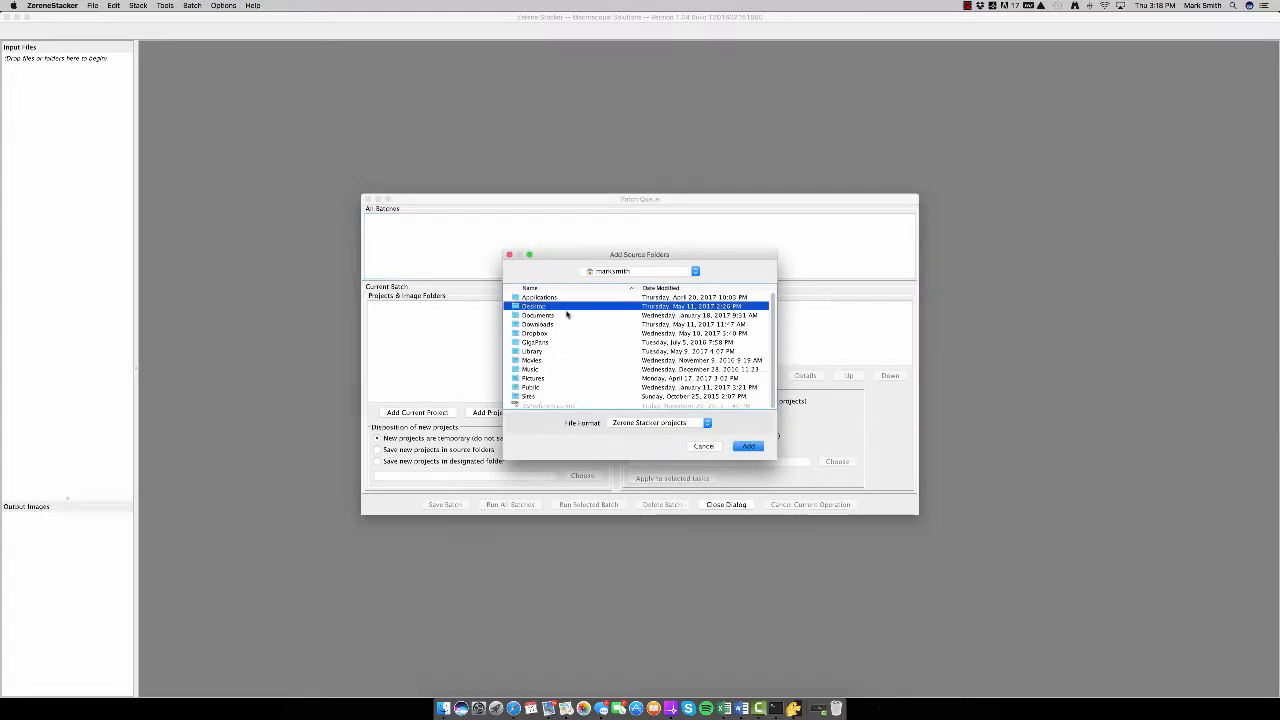
double_click(528, 310)
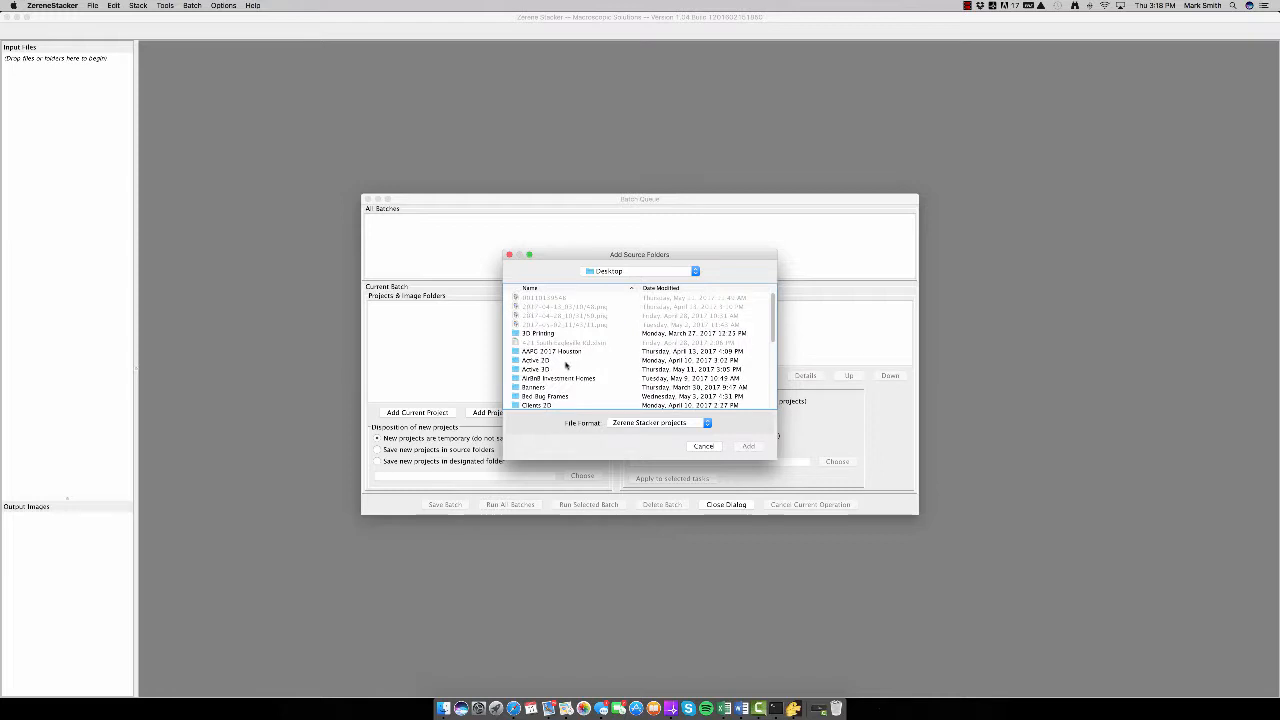
double_click(547, 370)
scroll(572, 366, "down", 5)
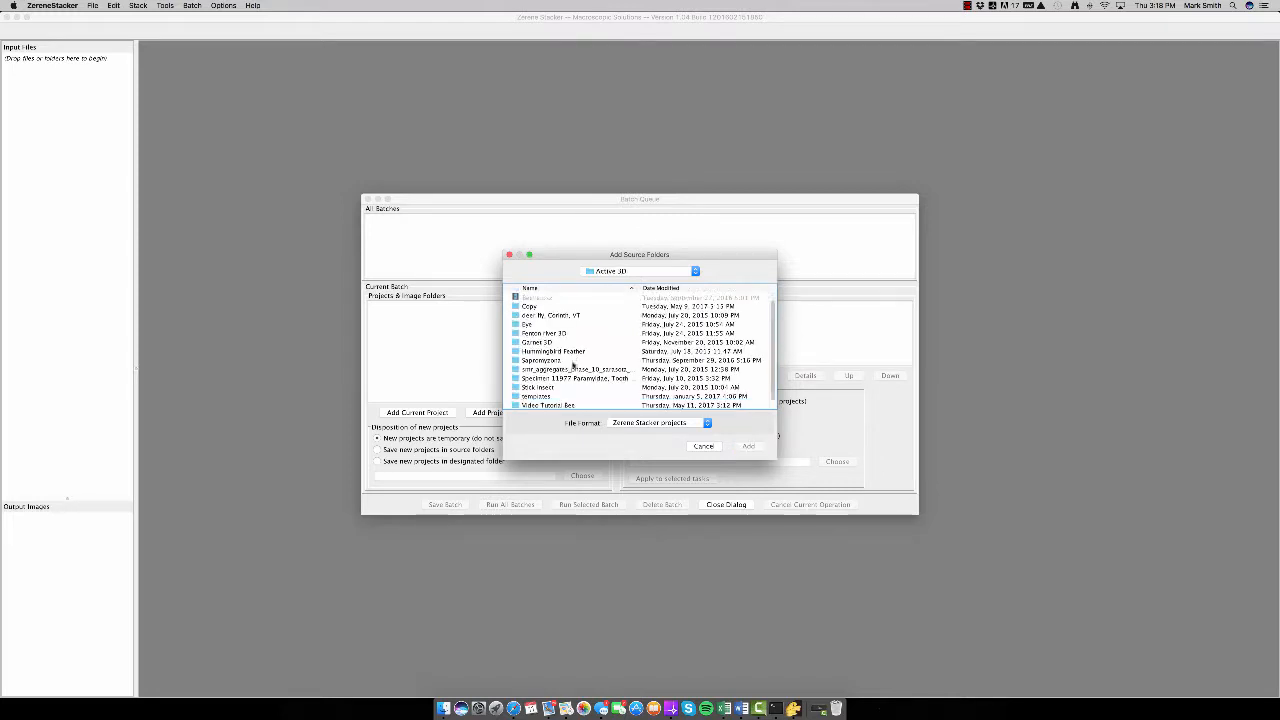
left_click(540, 397)
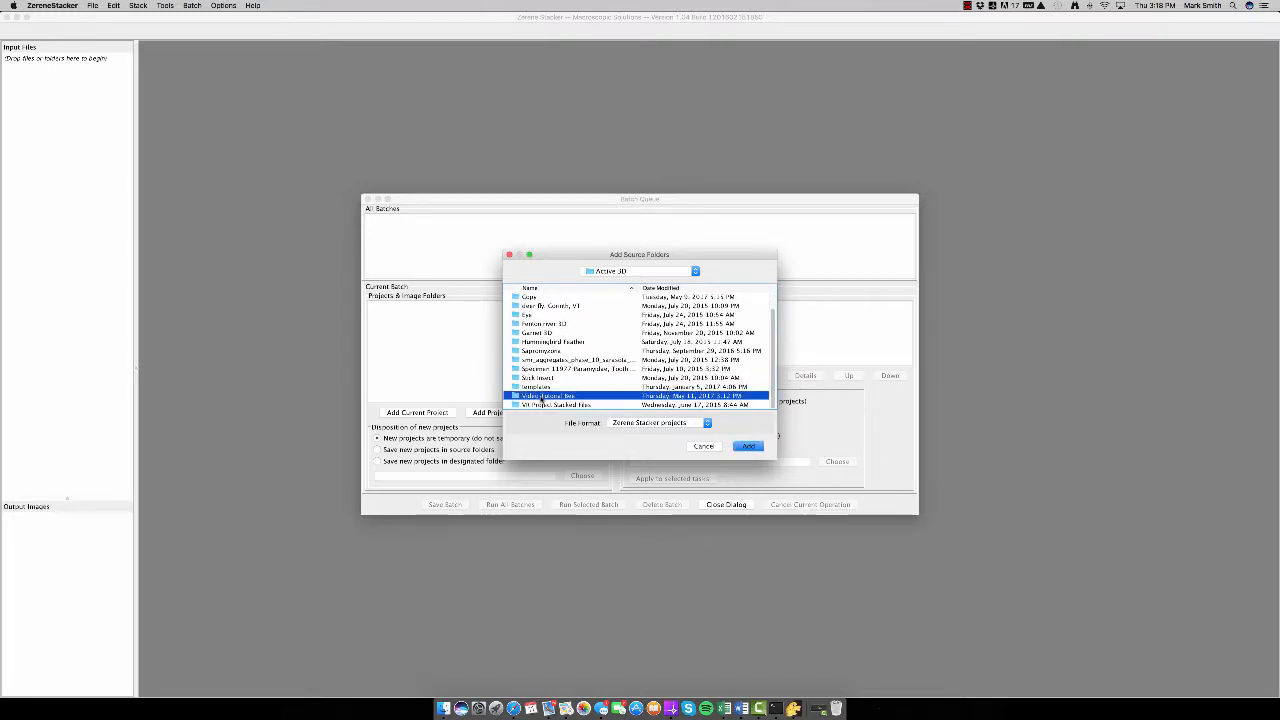
left_click(740, 446)
double_click(568, 398)
double_click(528, 299)
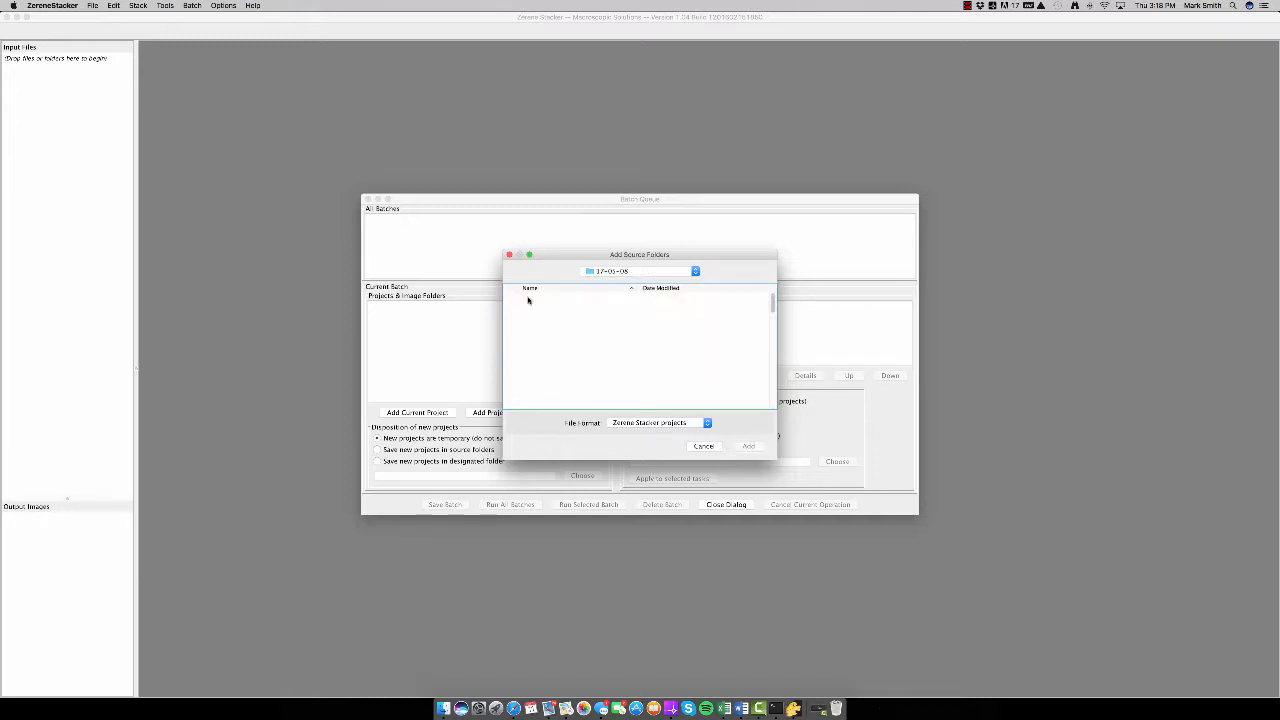
Step: Select all dir folders in 17-05-08, starting with dir_001, and add them to the current batch
left_click(533, 298)
scroll(564, 320, "down", 20)
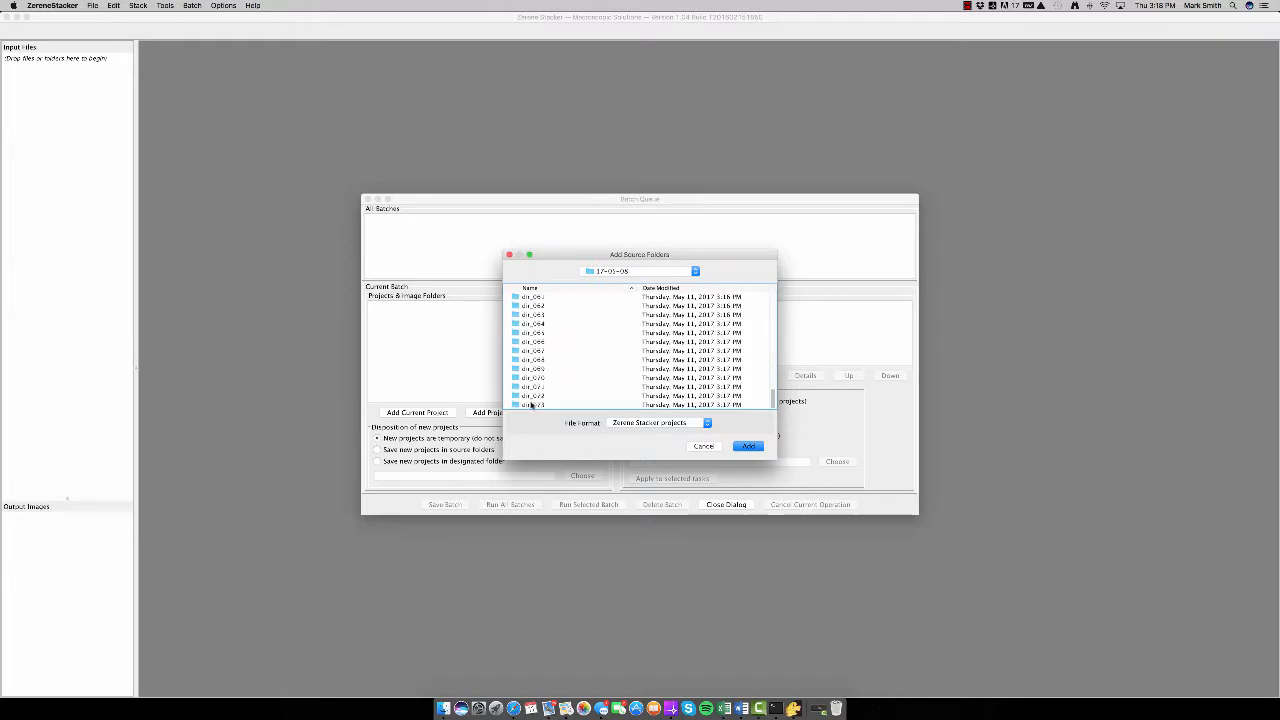
left_click(538, 405, "shift")
scroll(560, 360, "up", 20)
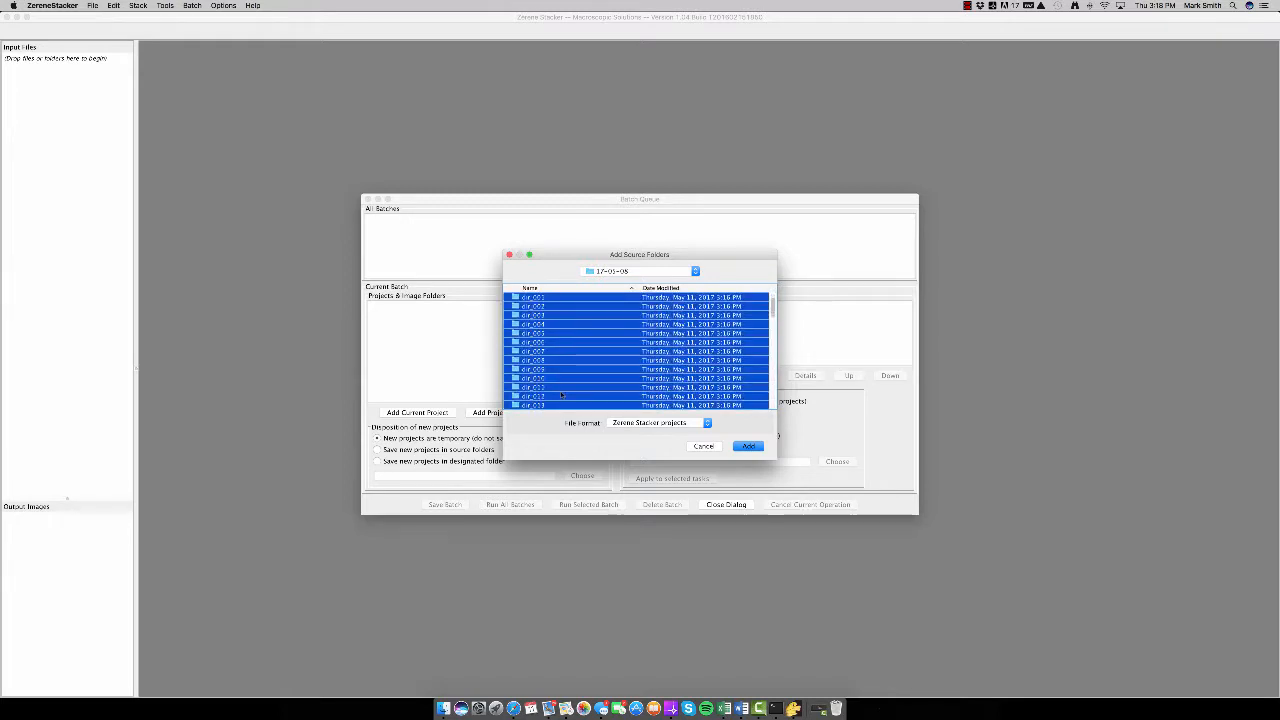
left_click(748, 446)
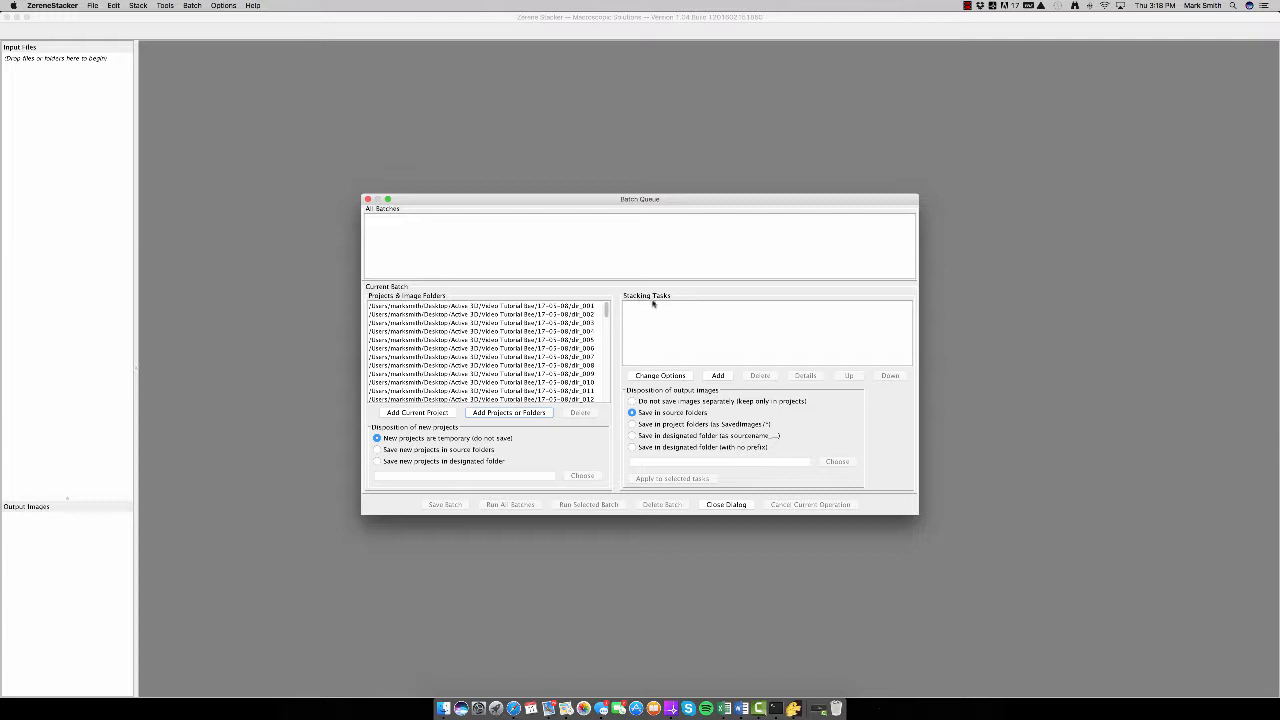
Step: Add the stacking tasks Align & Stack All (PMax) and Align All Frames to the current batch
left_click(714, 376)
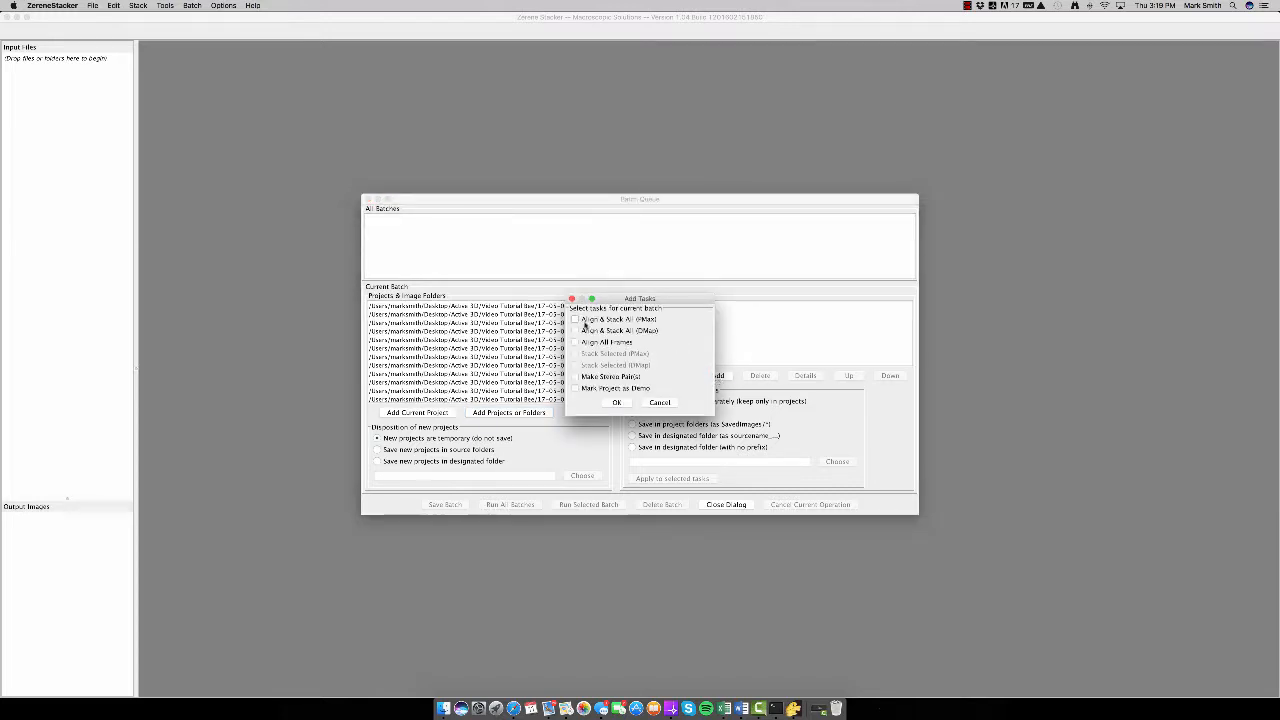
left_click(584, 320)
left_click(615, 403)
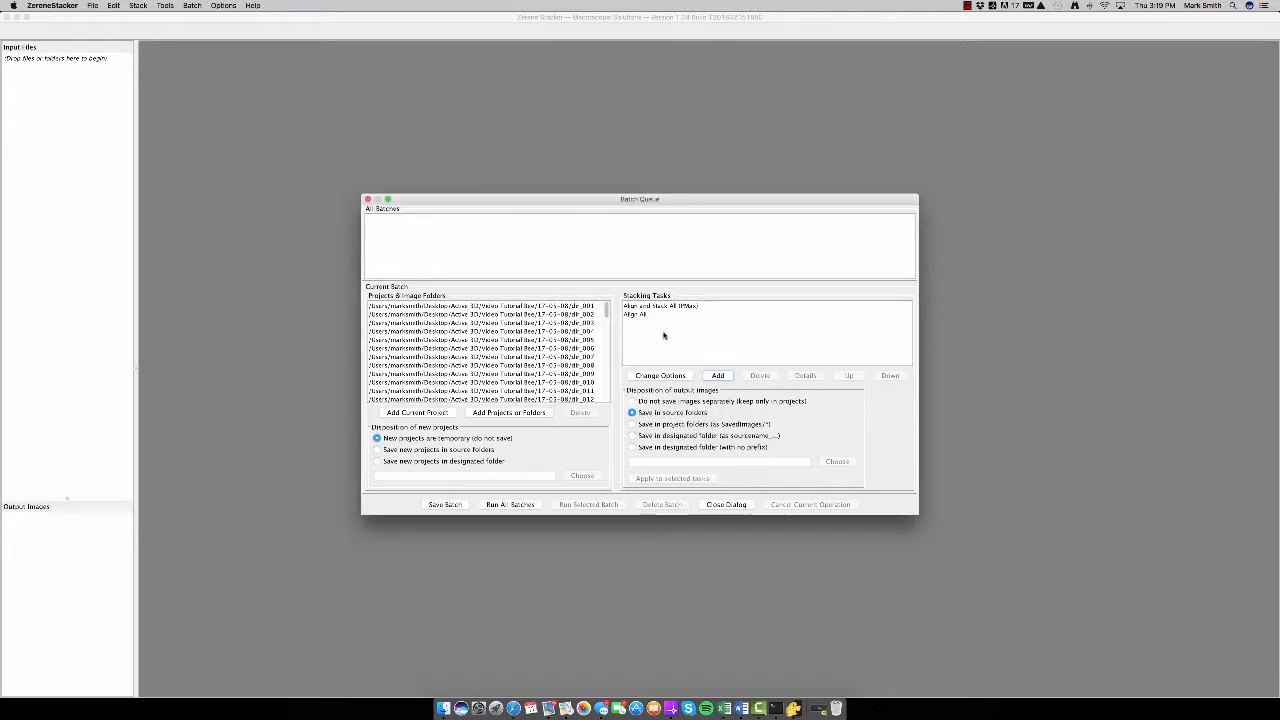
Step: Set output images to save in a designated folder with no prefix and browse to Desktop, Active 3D, Video Tutorial Bee for it
left_click(633, 412)
left_click(632, 448)
left_click(835, 462)
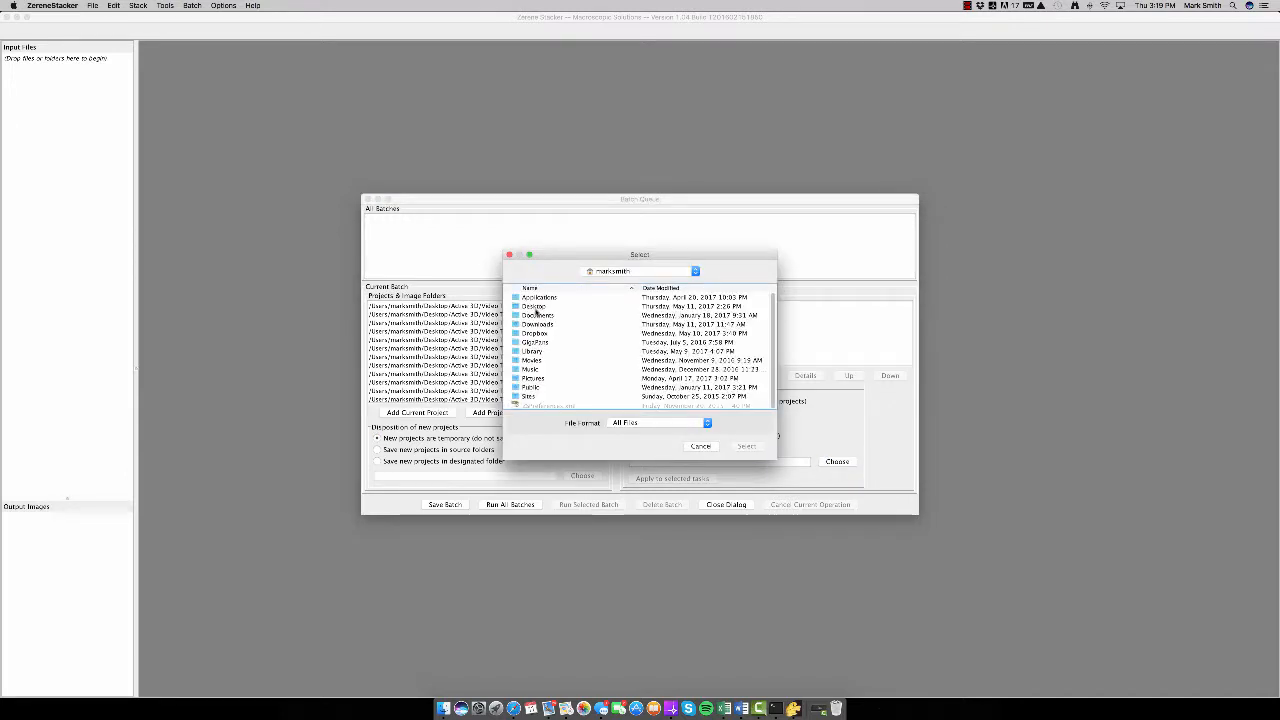
double_click(535, 308)
double_click(538, 371)
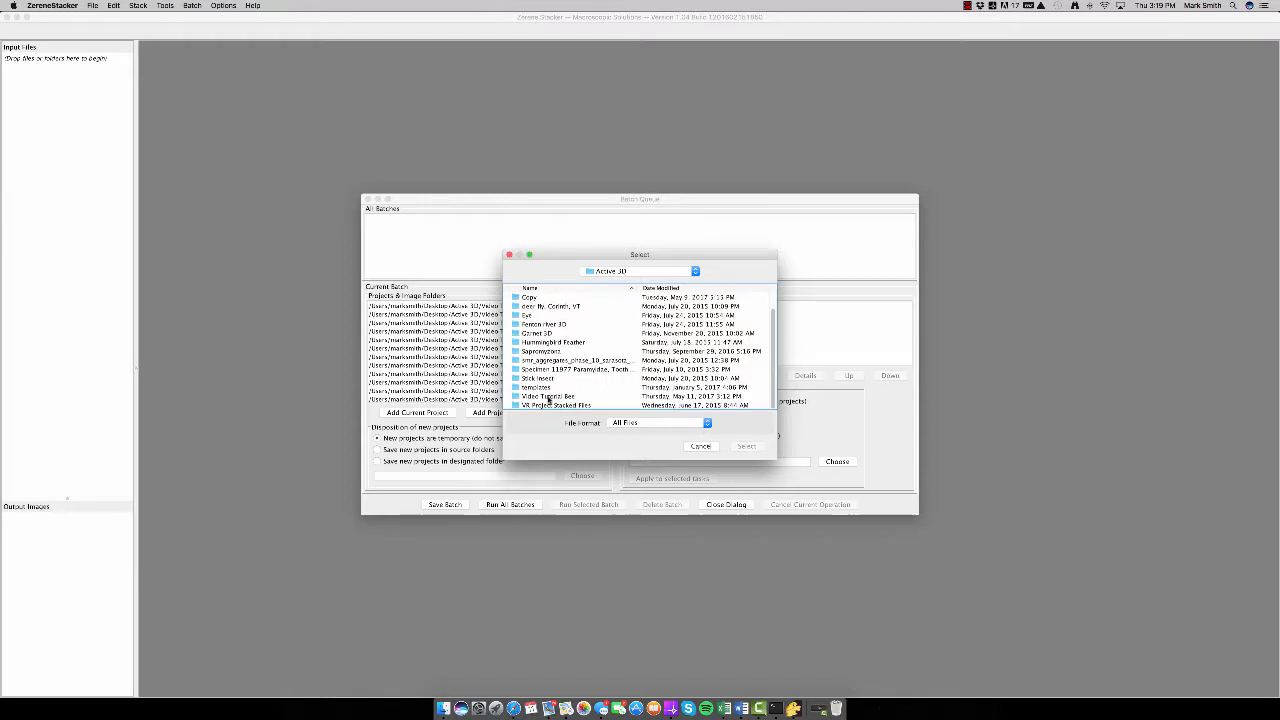
scroll(549, 398, "down", 1)
left_click(549, 404)
scroll(543, 407, "down", 1)
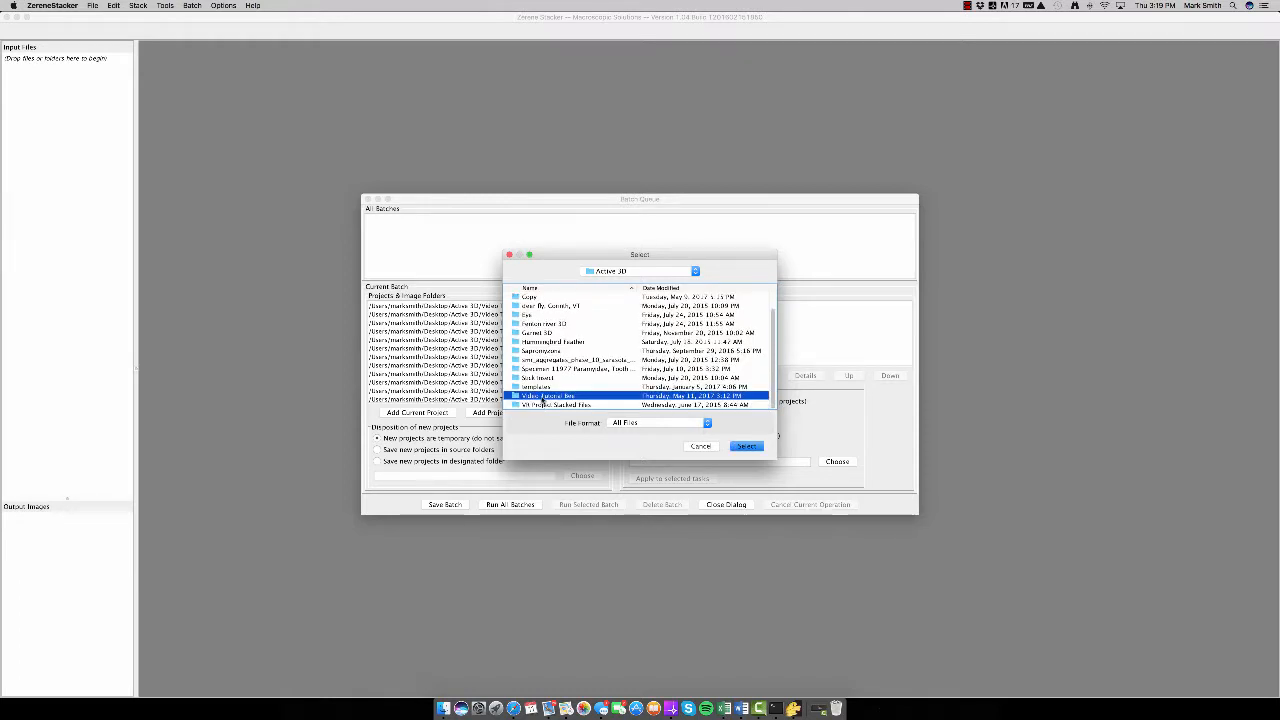
double_click(524, 396)
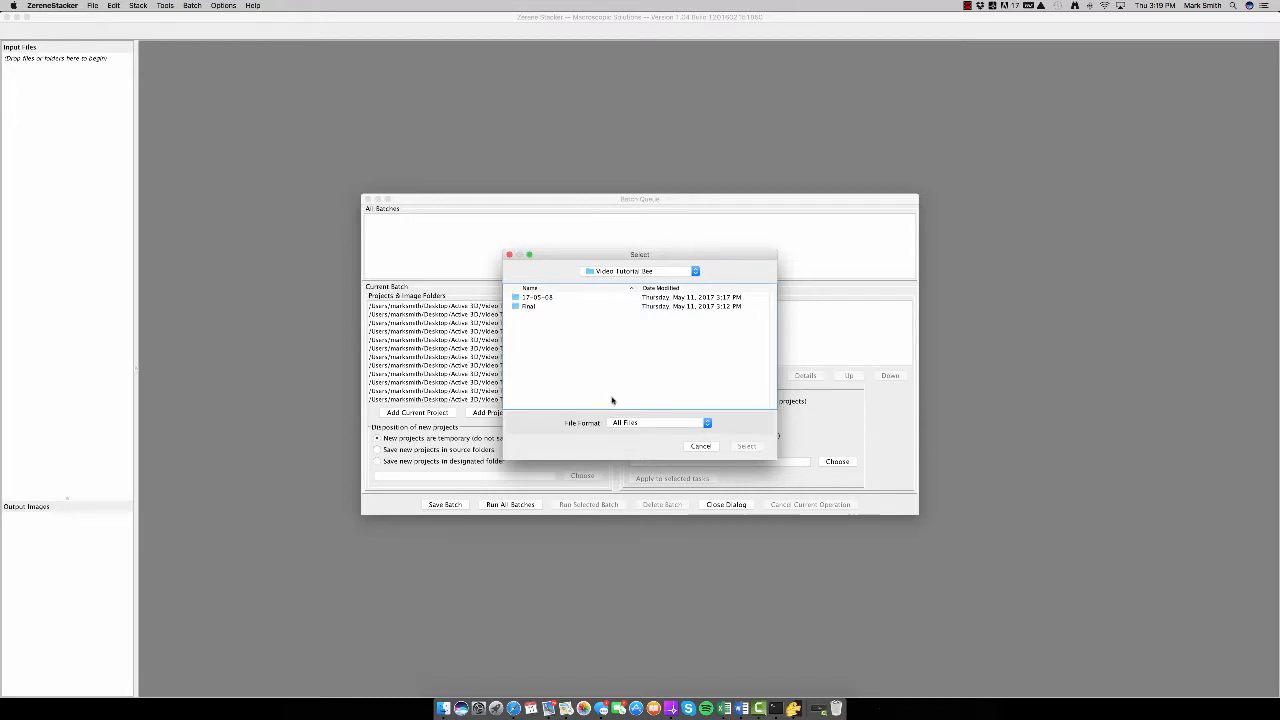
Step: Look inside the Final folder, return to Video Tutorial Bee and choose Final as the designated output folder
left_click(538, 306)
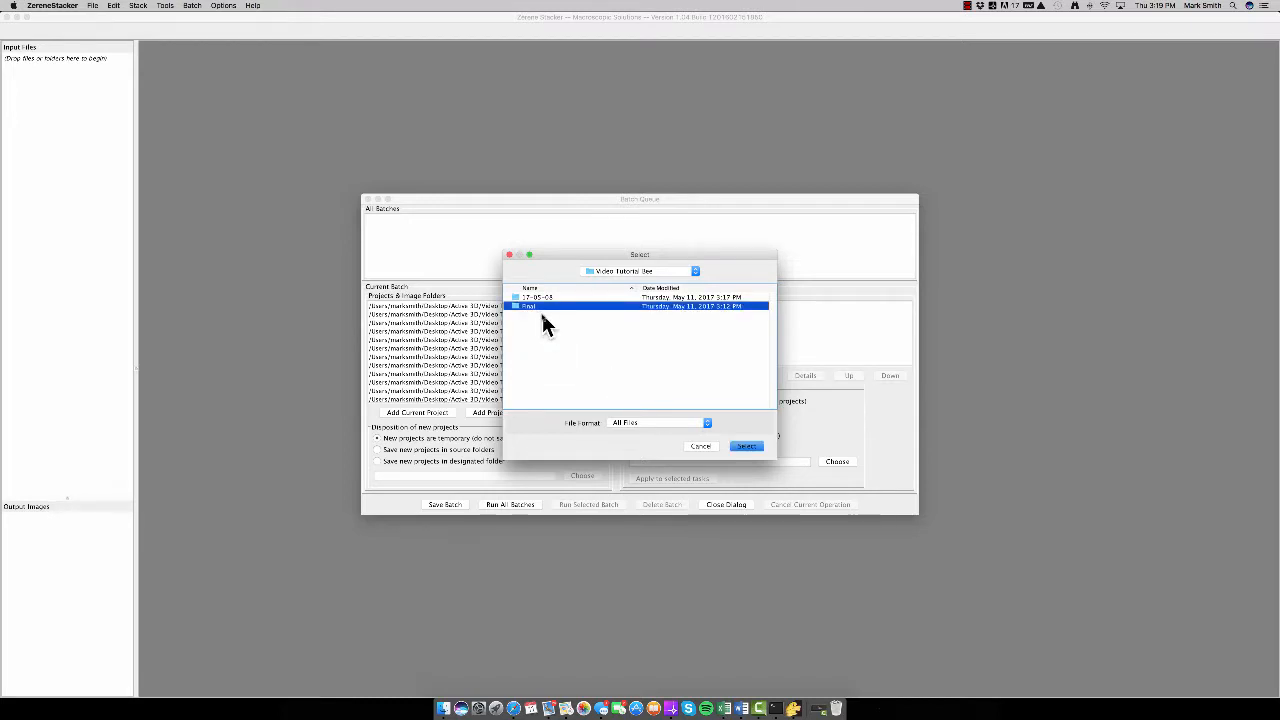
double_click(528, 308)
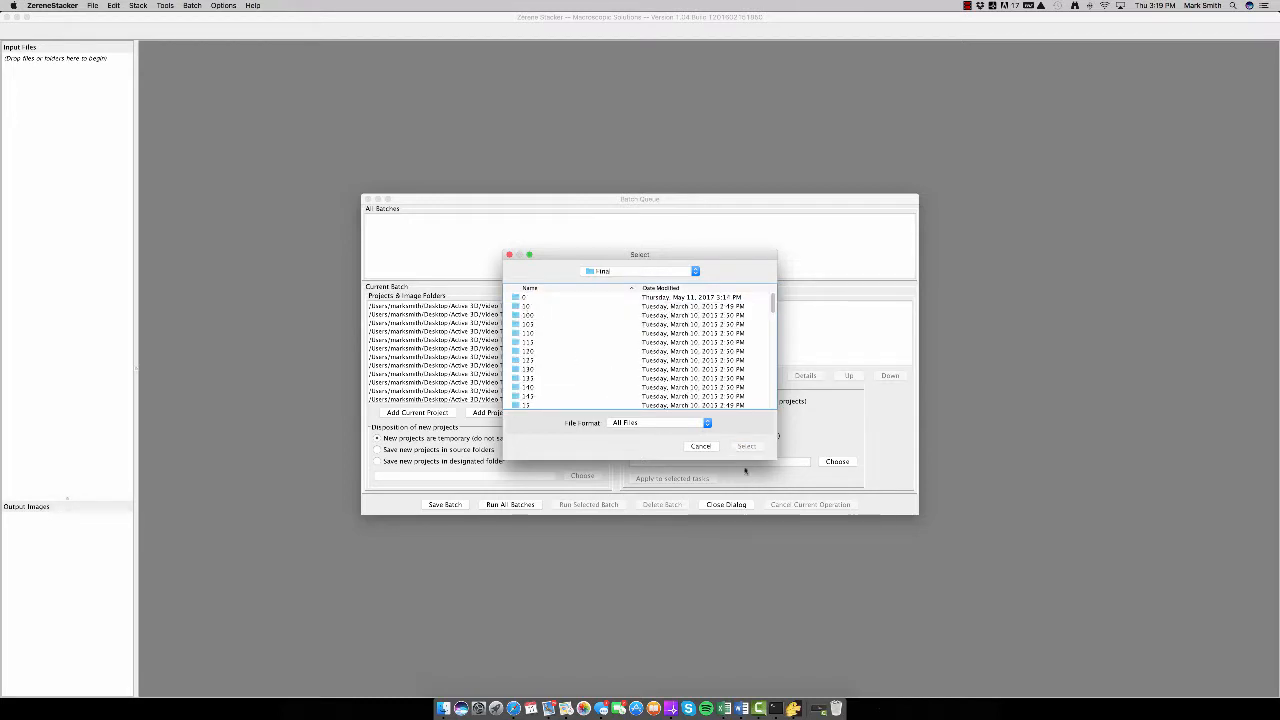
left_click(696, 273)
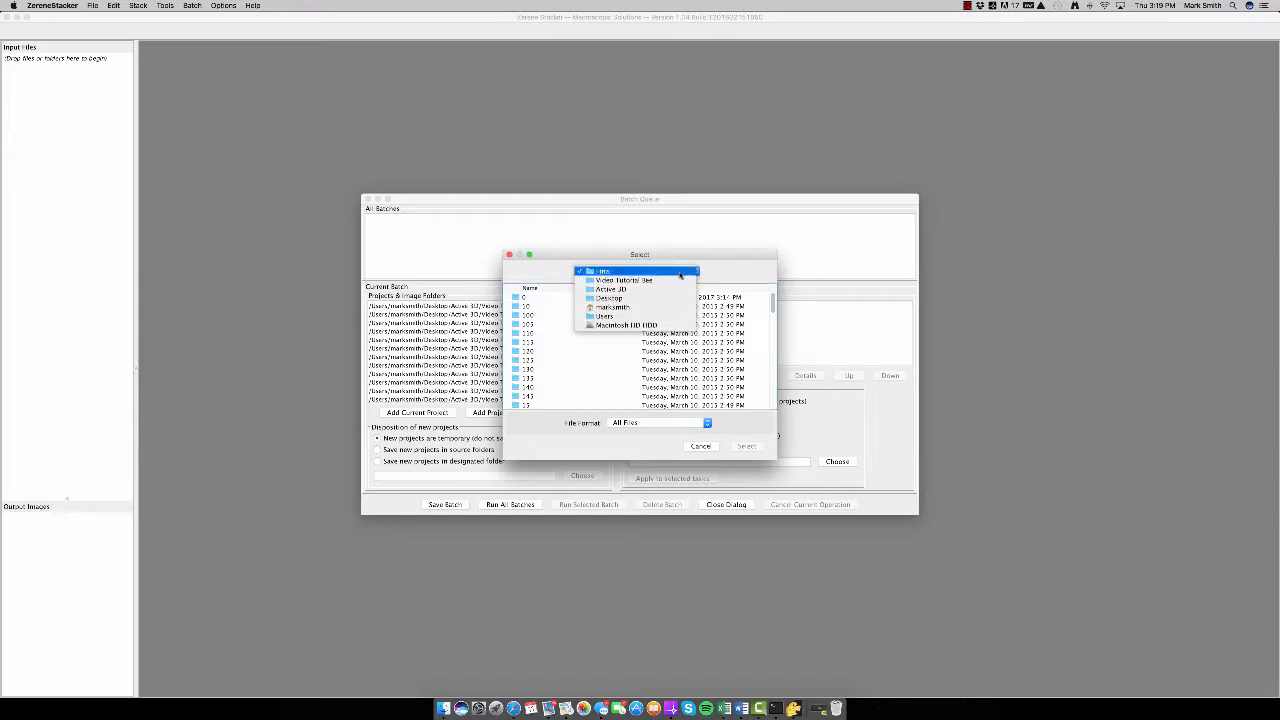
left_click(612, 284)
left_click(530, 307)
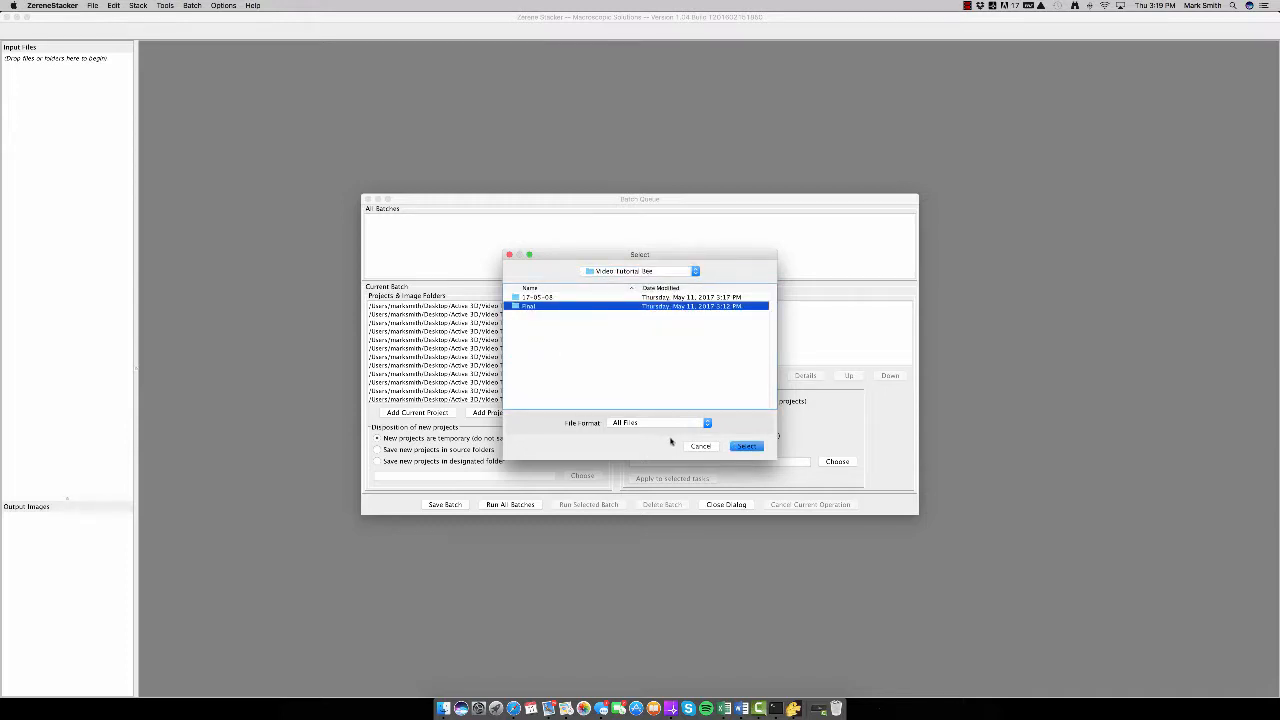
left_click(748, 447)
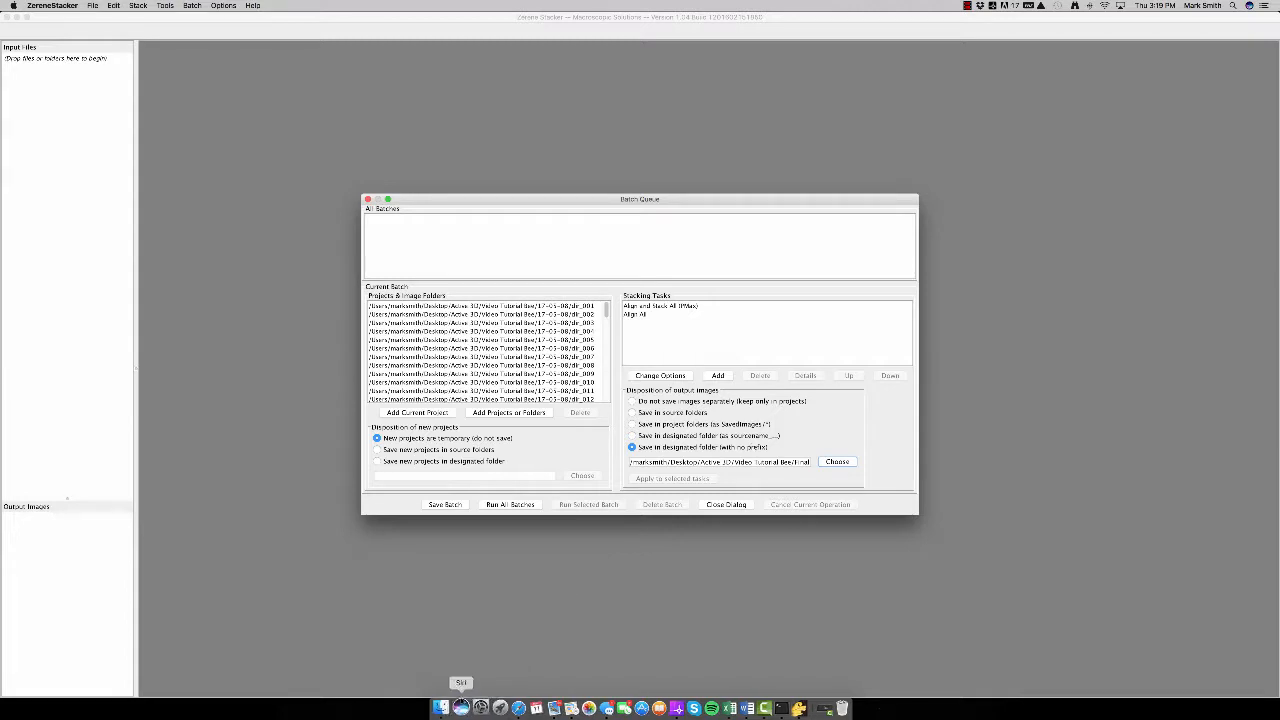
Step: Switch to Finder, delete all the numbered folders from 0 to 360 inside Final, and close the Finder window
left_click(443, 707)
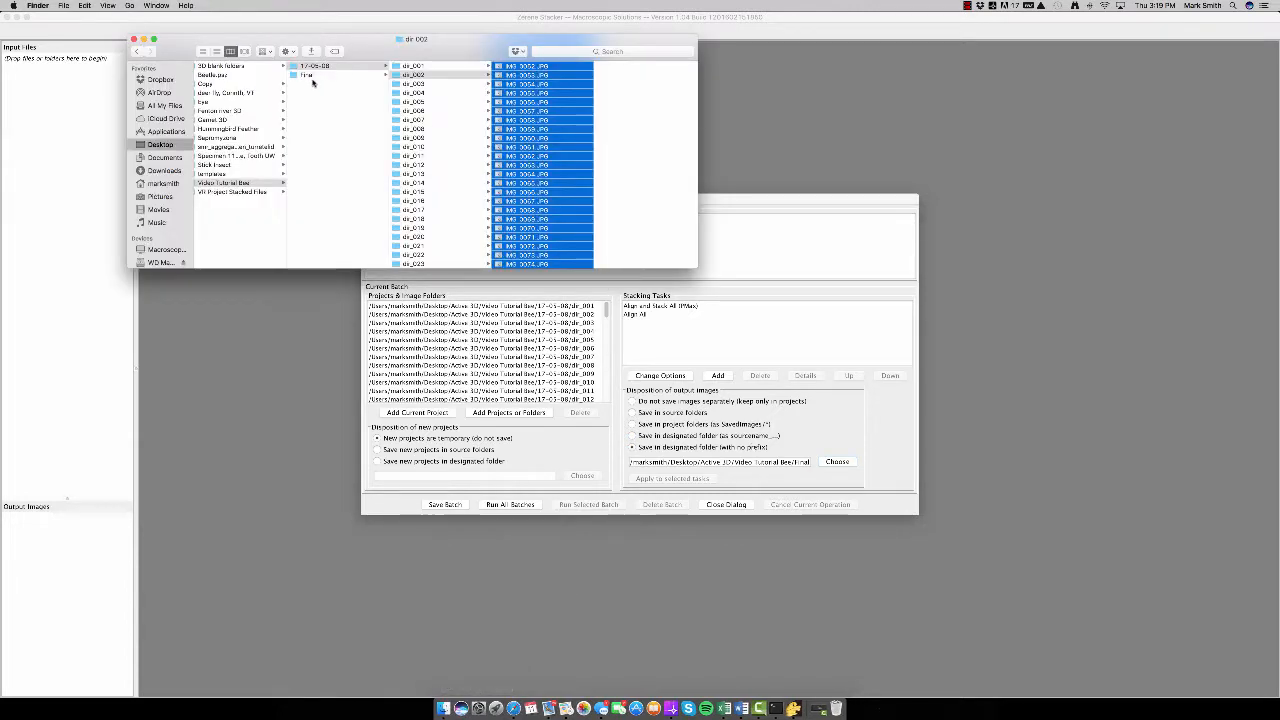
left_click(318, 75)
left_click(425, 68)
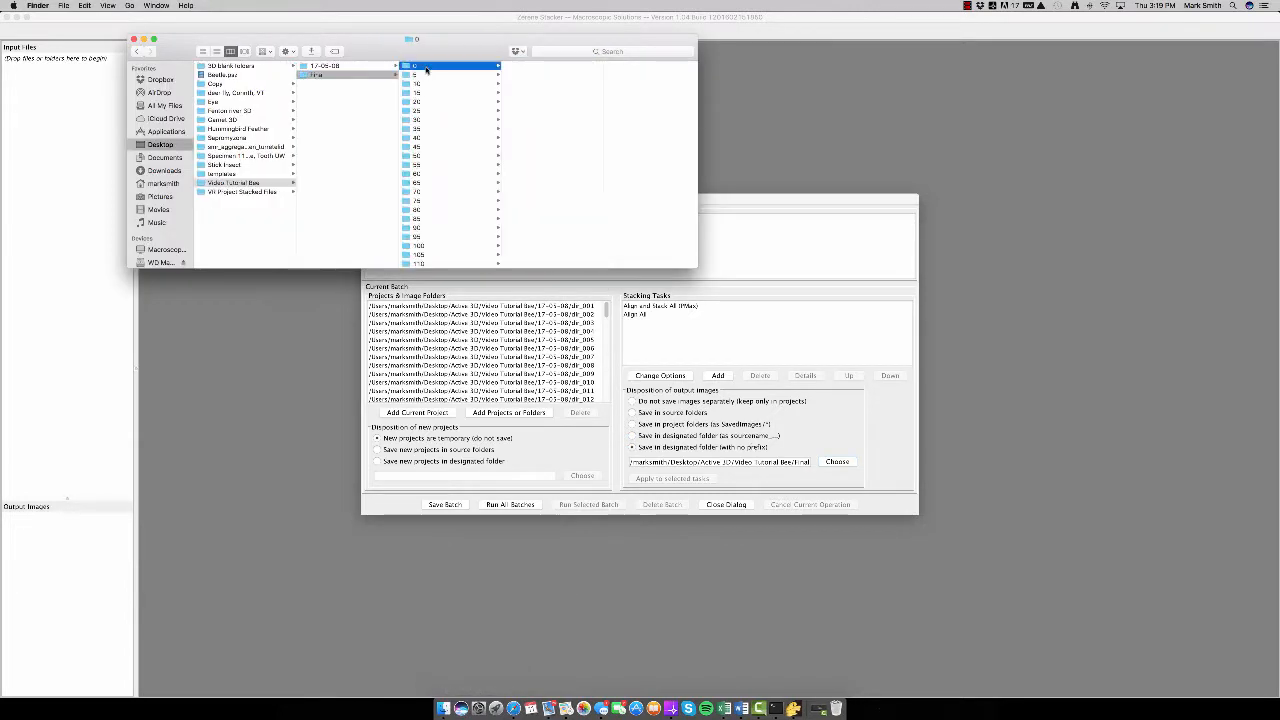
scroll(449, 145, "down", 15)
left_click(442, 210)
key("Up")
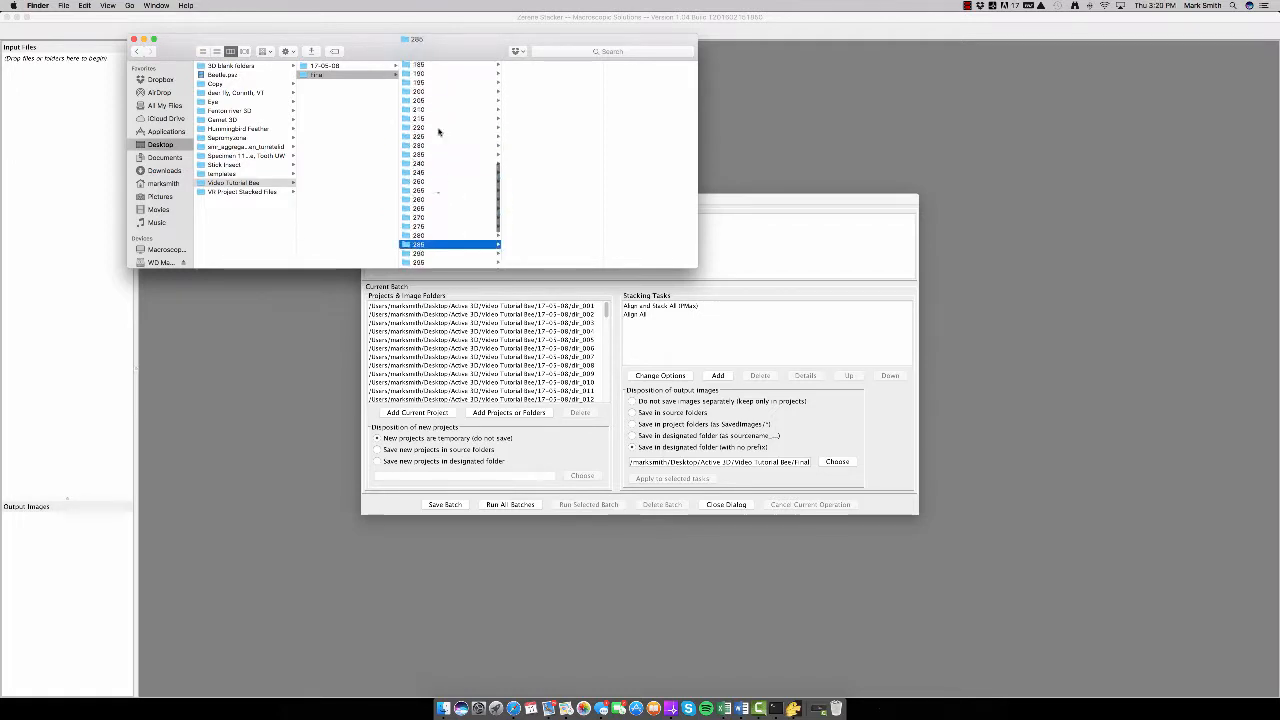
scroll(449, 197, "down", 3)
scroll(449, 197, "down", 8)
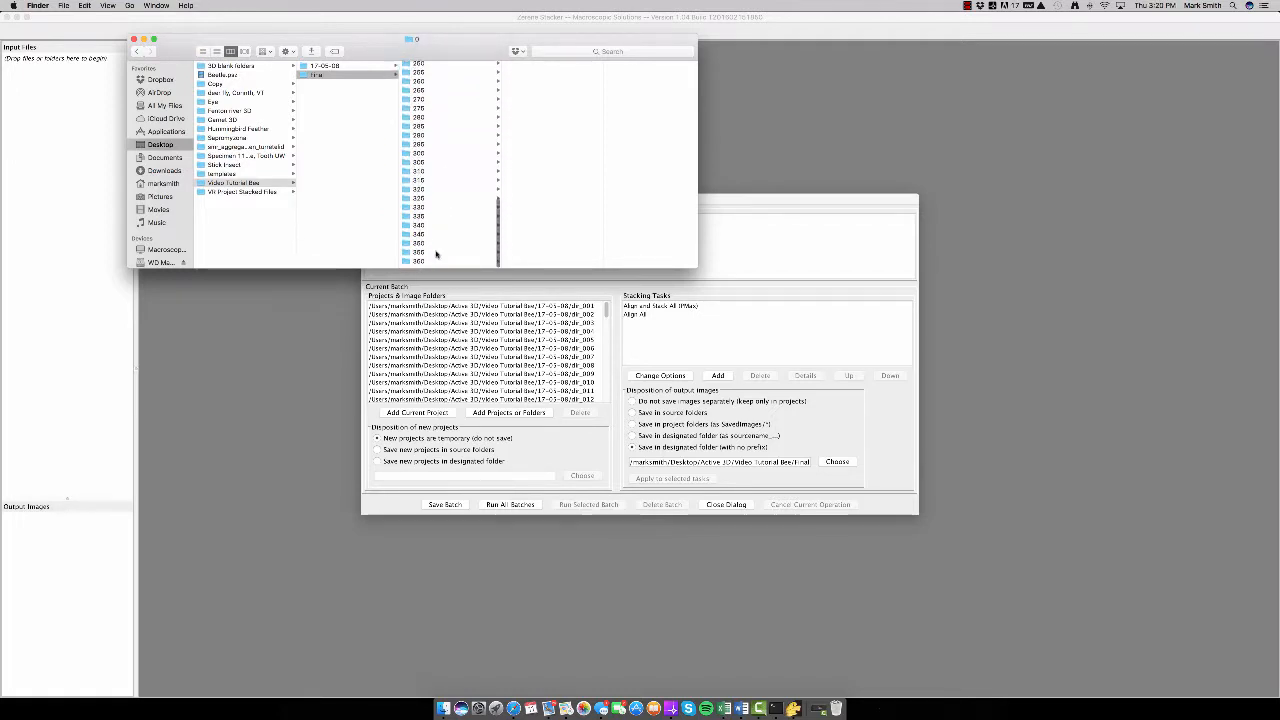
left_click(427, 265, "shift")
key("super+BackSpace")
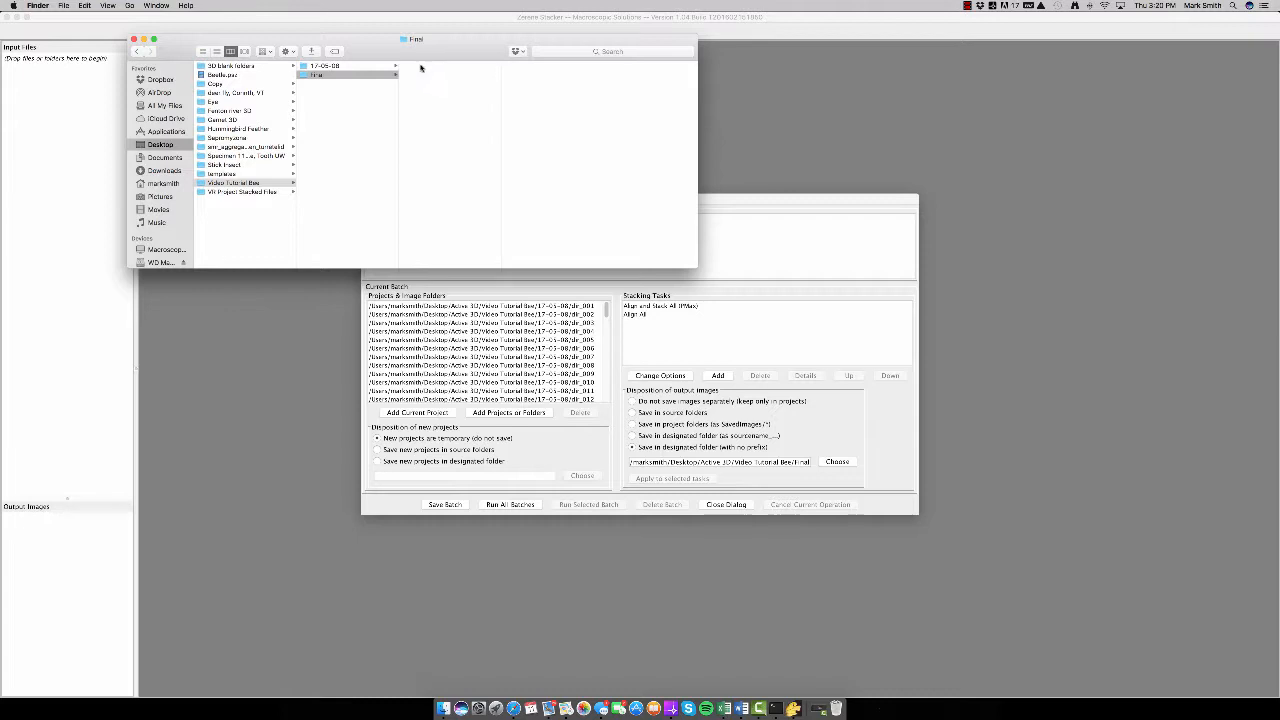
left_click_drag(421, 55, 540, 59)
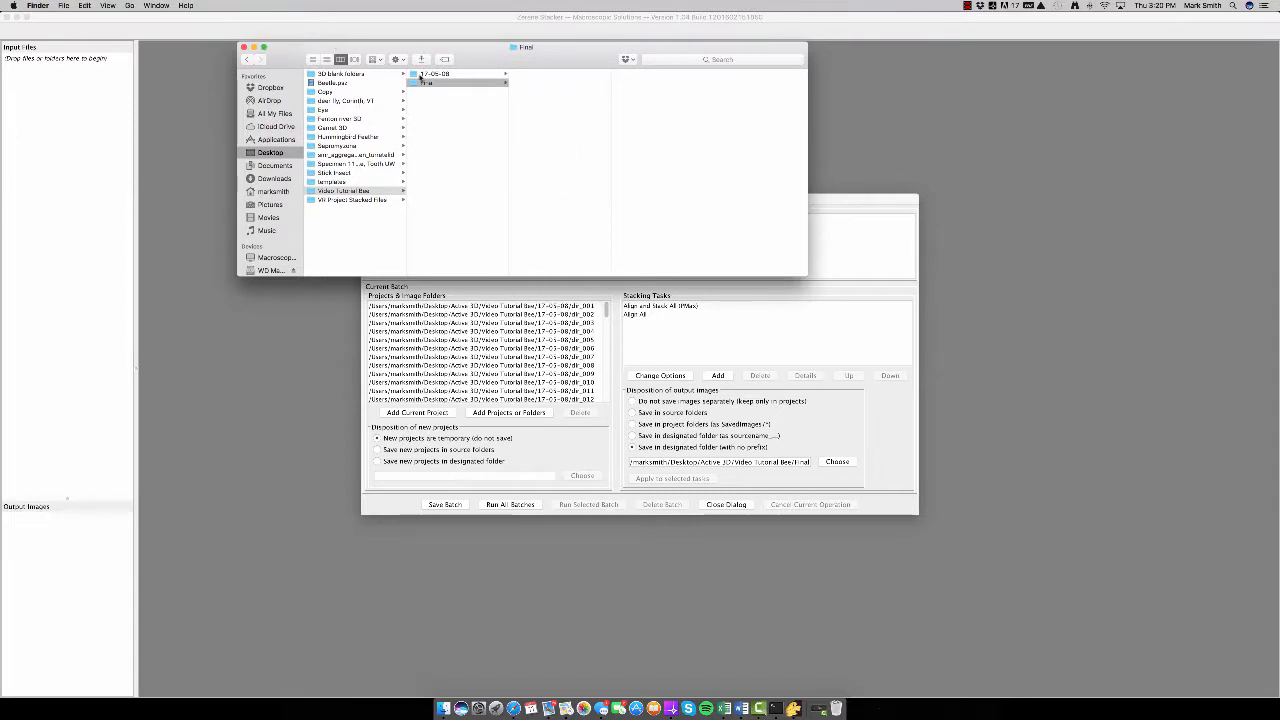
left_click(244, 47)
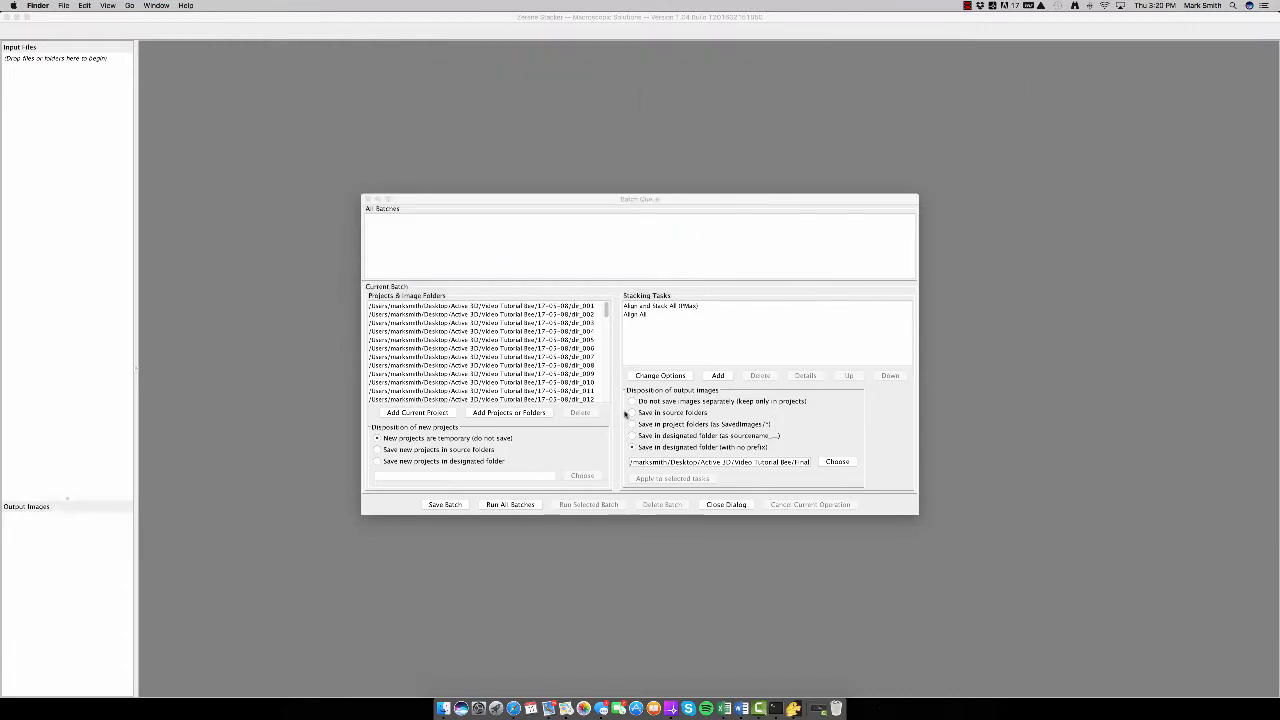
Step: Select the source folders from dir_012 through dir_073, save the current batch and dismiss the warning
left_click(540, 398)
scroll(540, 398, "down", 3)
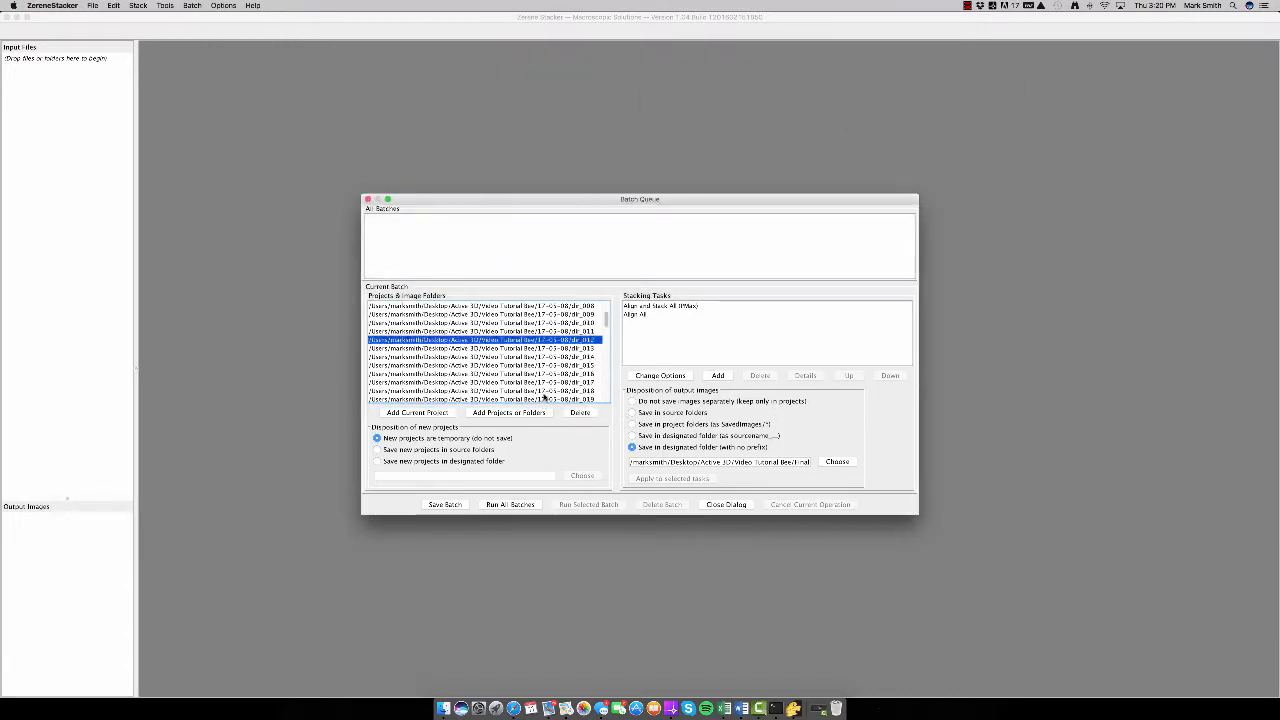
scroll(543, 397, "down", 15)
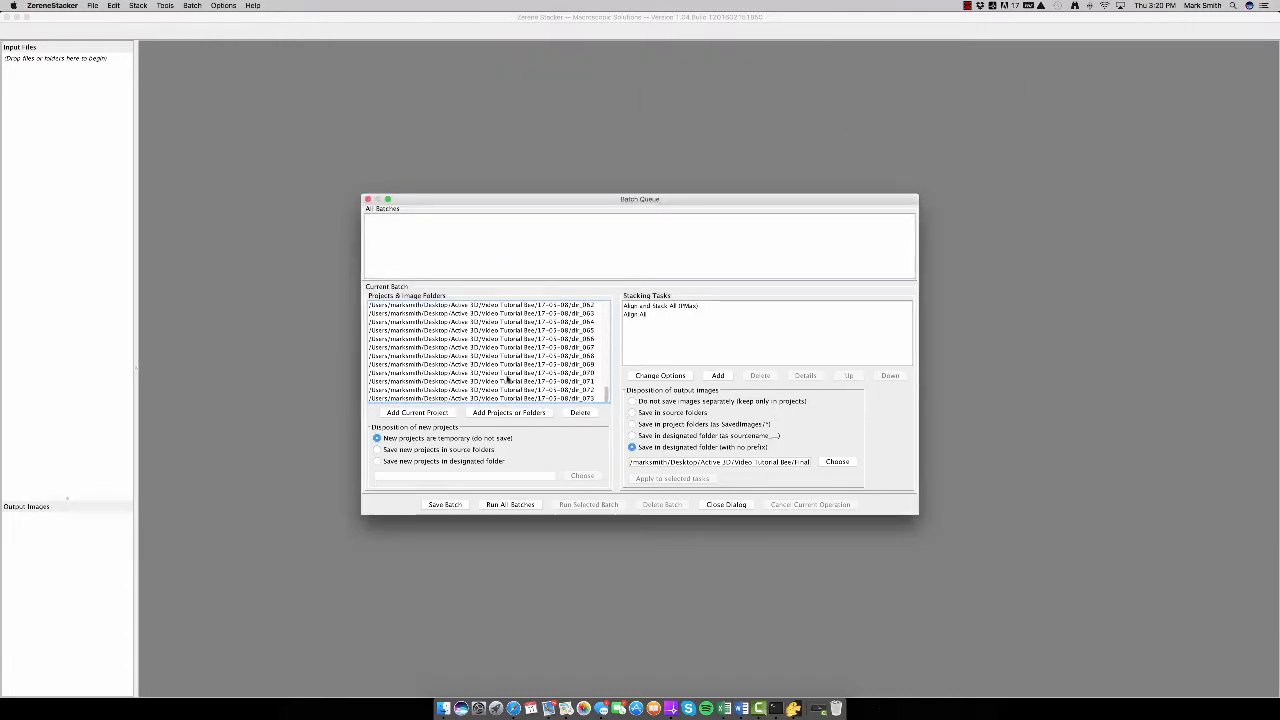
left_click(493, 398, "shift")
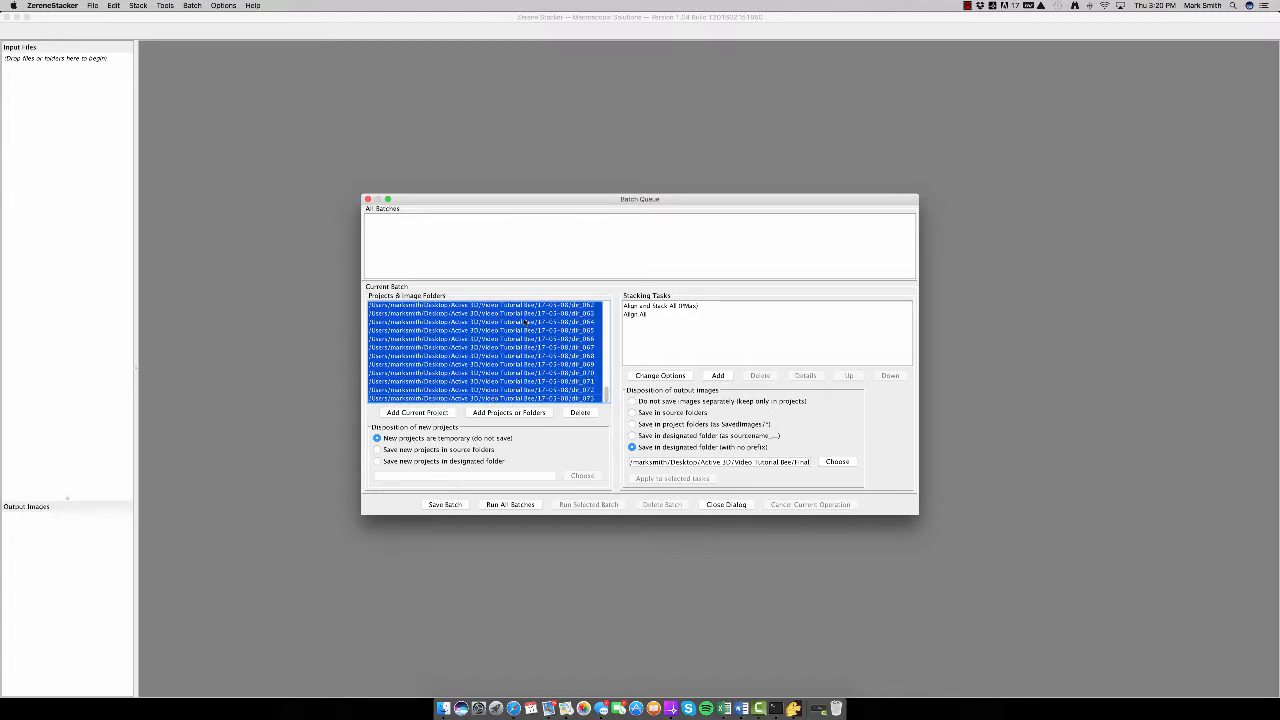
left_click(445, 504)
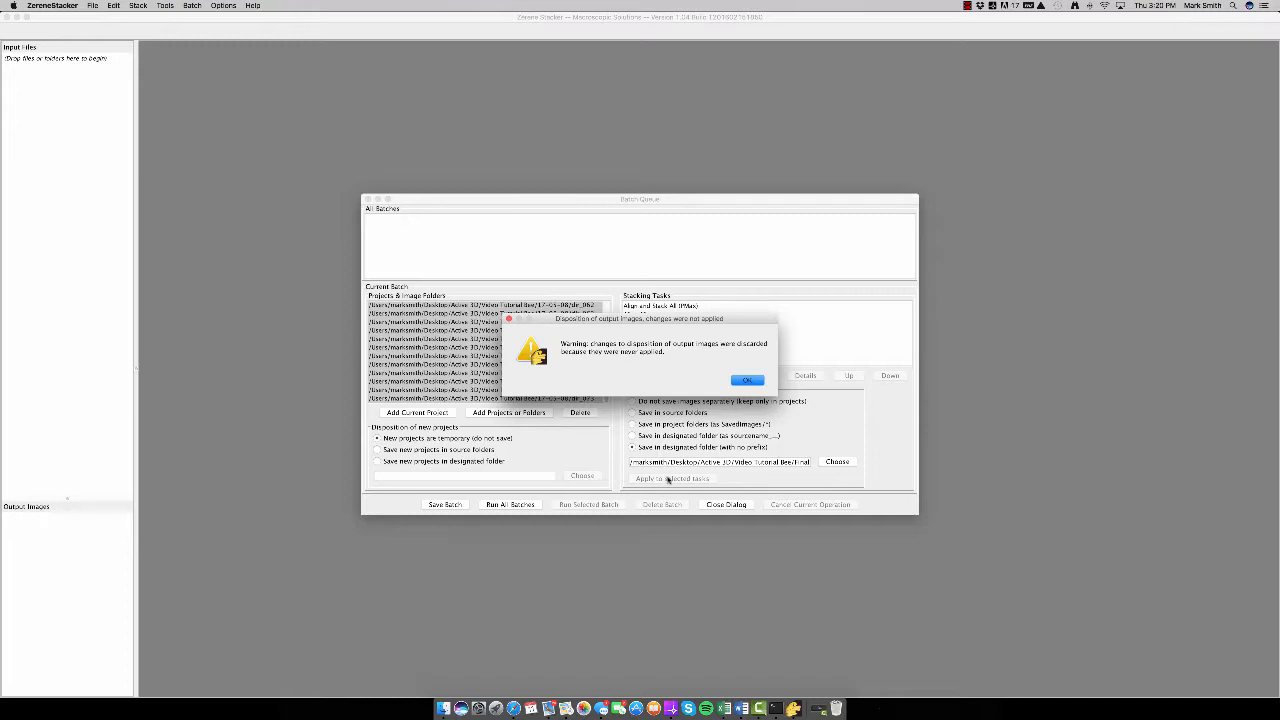
left_click(747, 380)
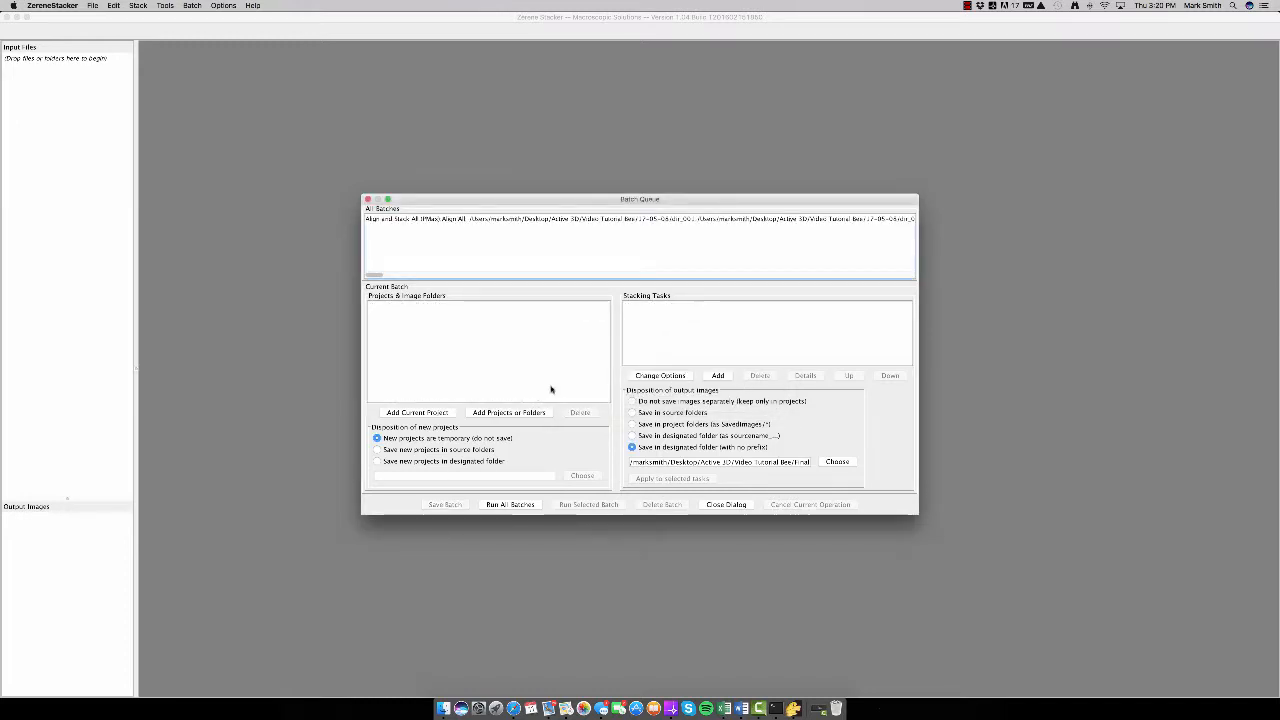
Step: Reopen the saved batch and set the PMax task's output to the designated folder Final, with no prefix
left_click(541, 220)
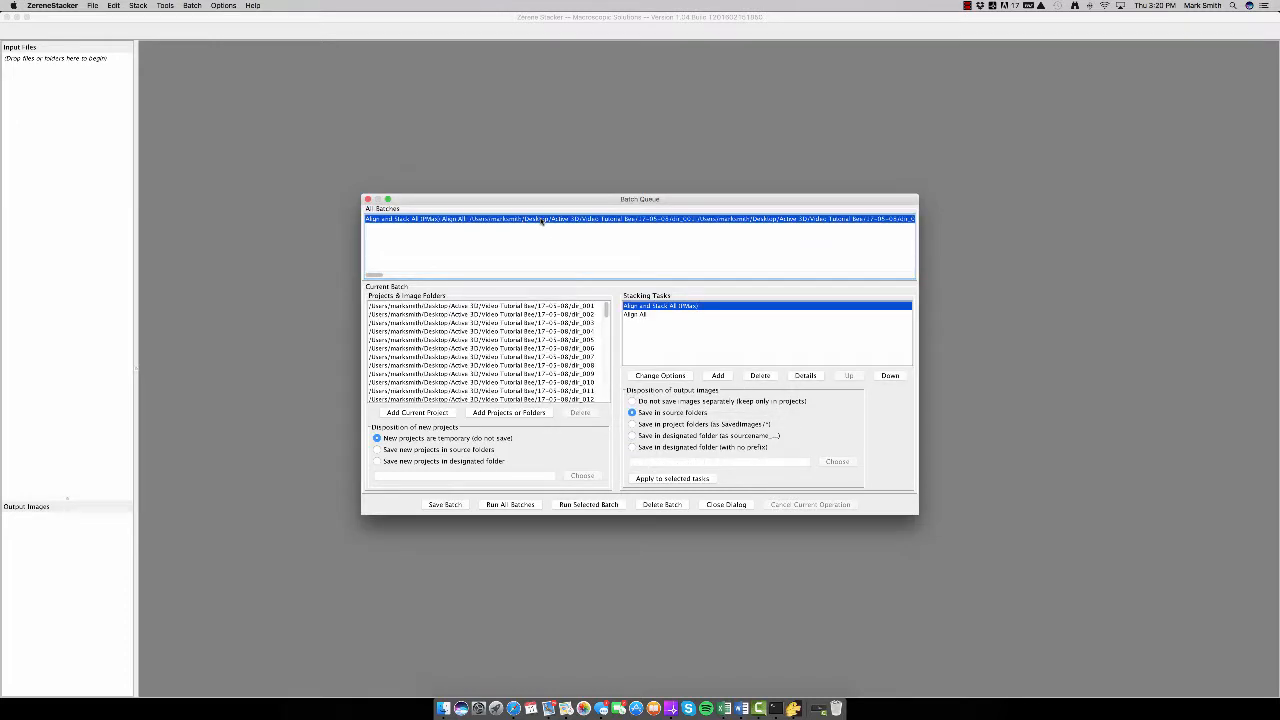
left_click(632, 447)
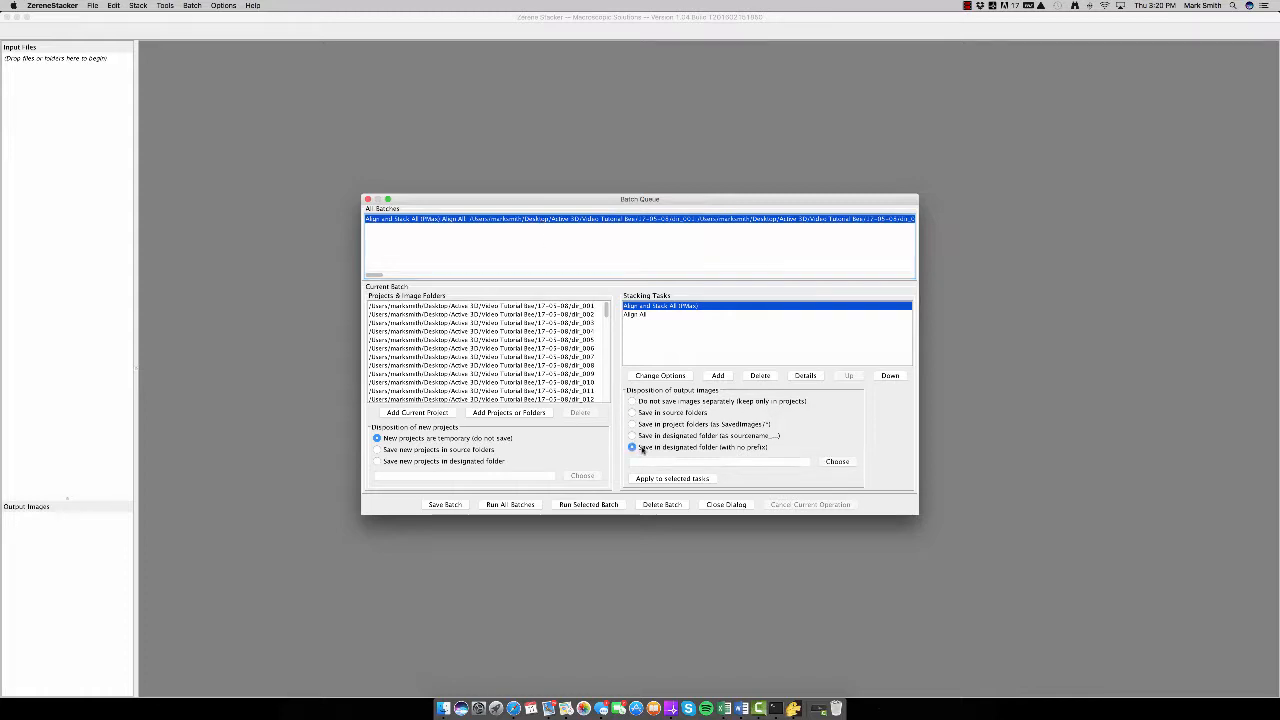
left_click(832, 462)
left_click(530, 306)
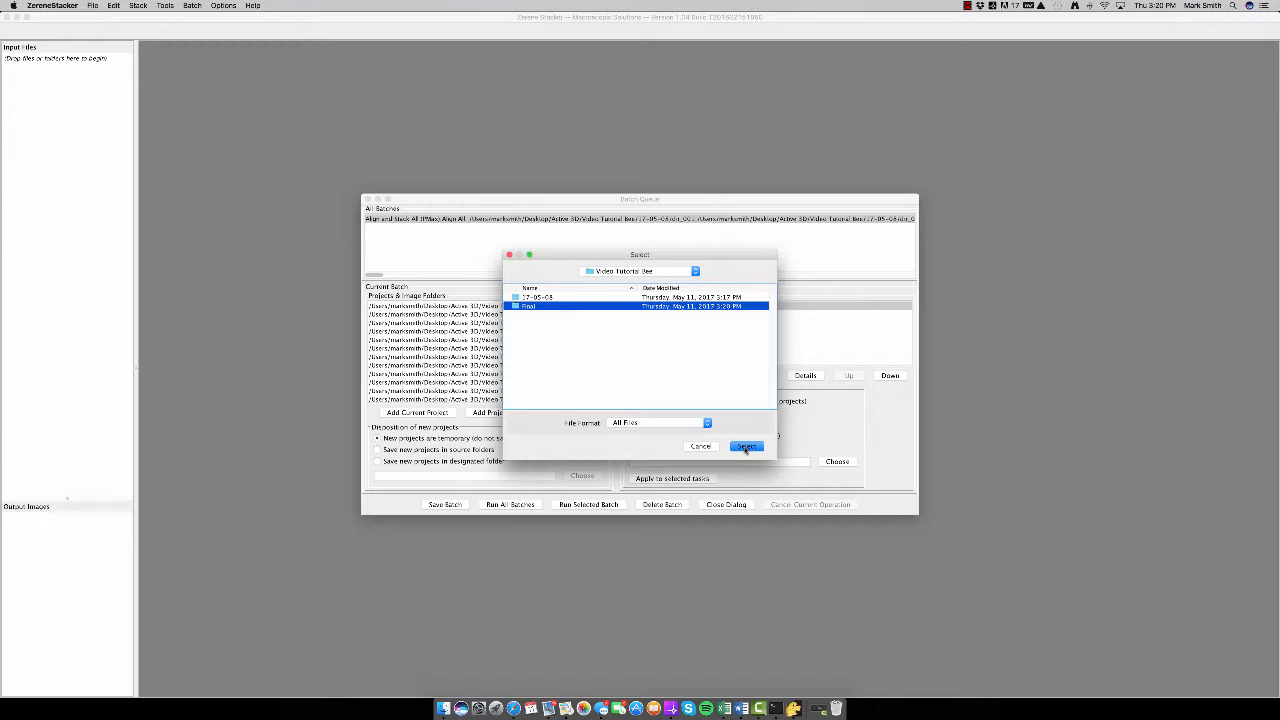
left_click(746, 447)
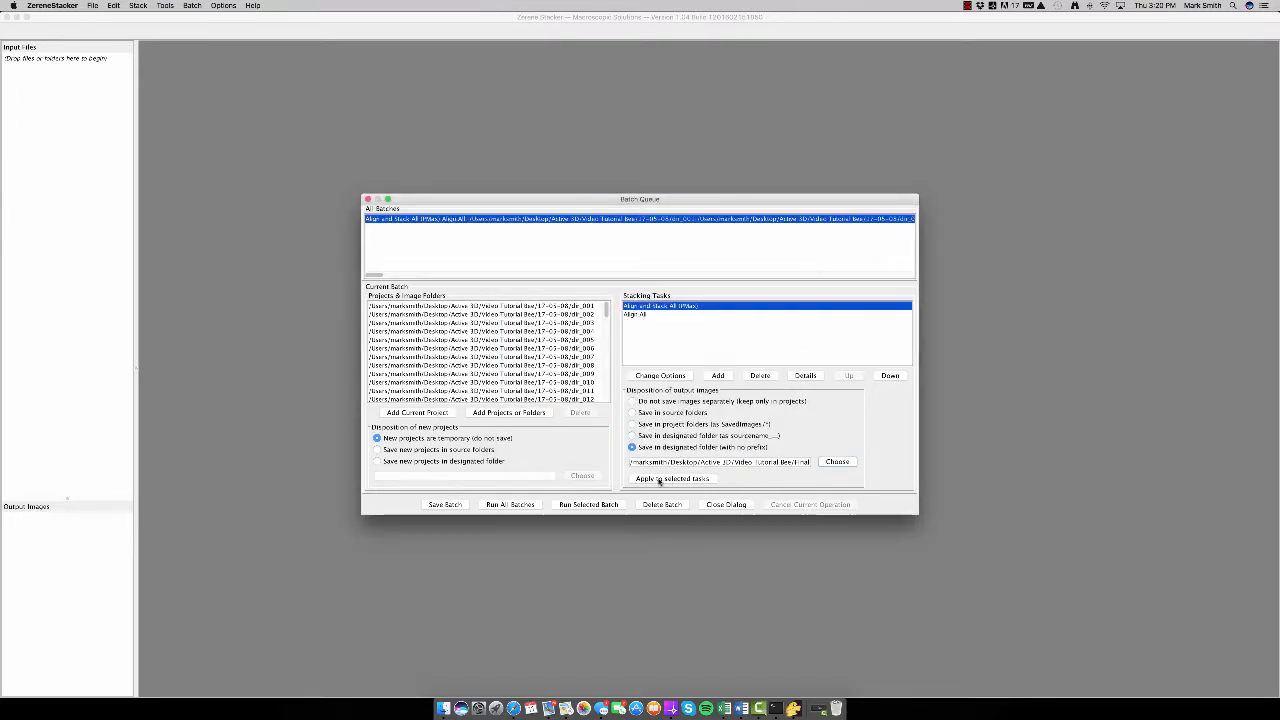
Step: Select the source folders down to dir_073, apply the output setting to the selected task and save the batch
scroll(525, 342, "down", 3)
scroll(525, 342, "down", 15)
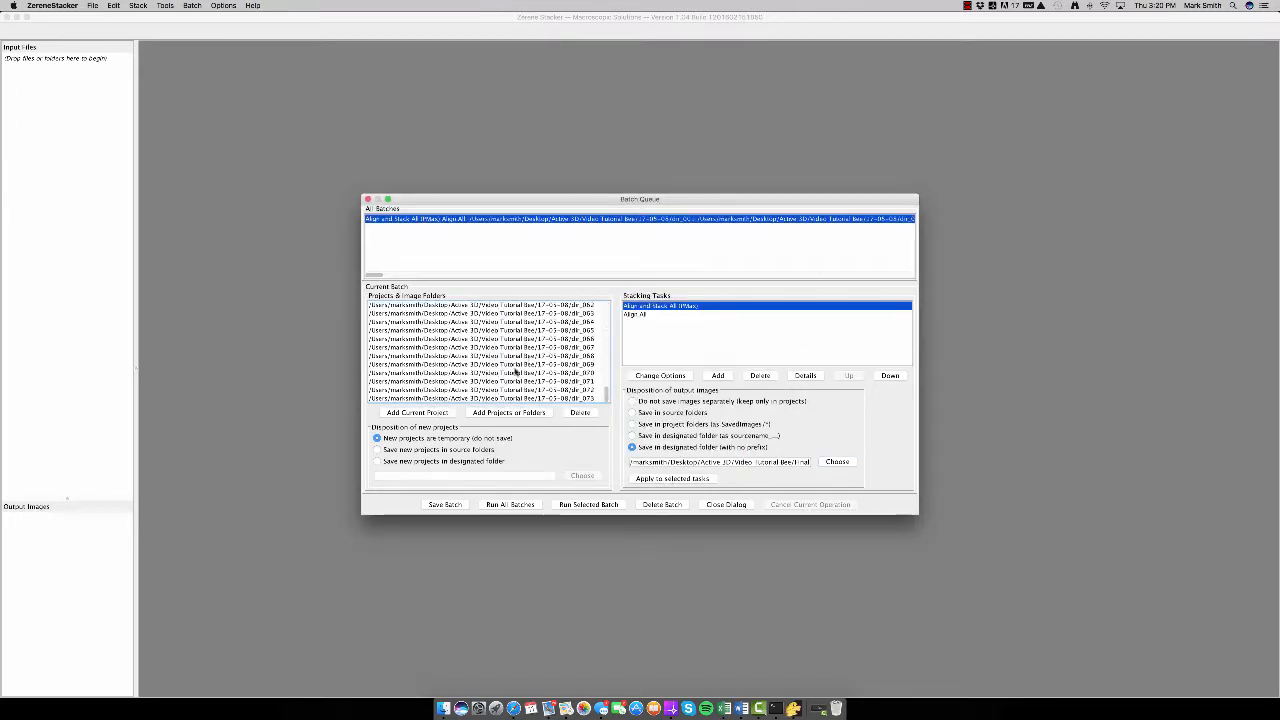
left_click(499, 400, "shift")
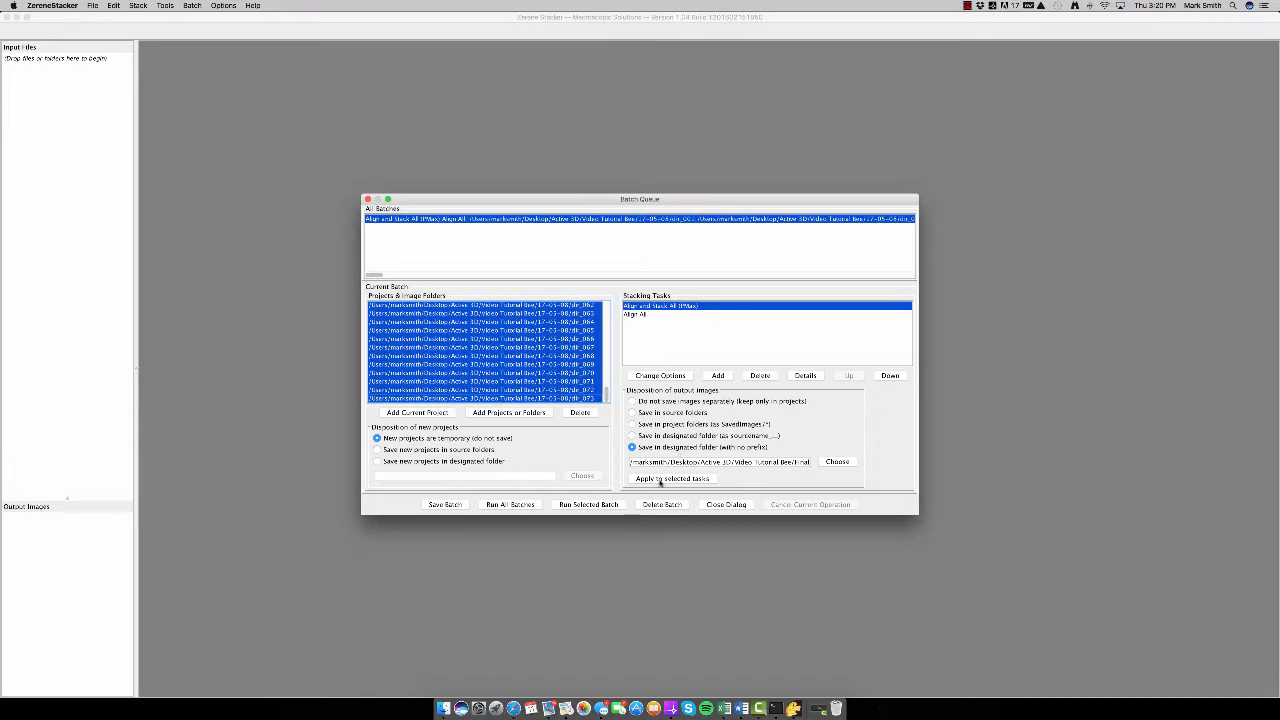
left_click(445, 504)
Step: Reselect the saved batch to check its designated output folder, and run all batches
left_click(535, 221)
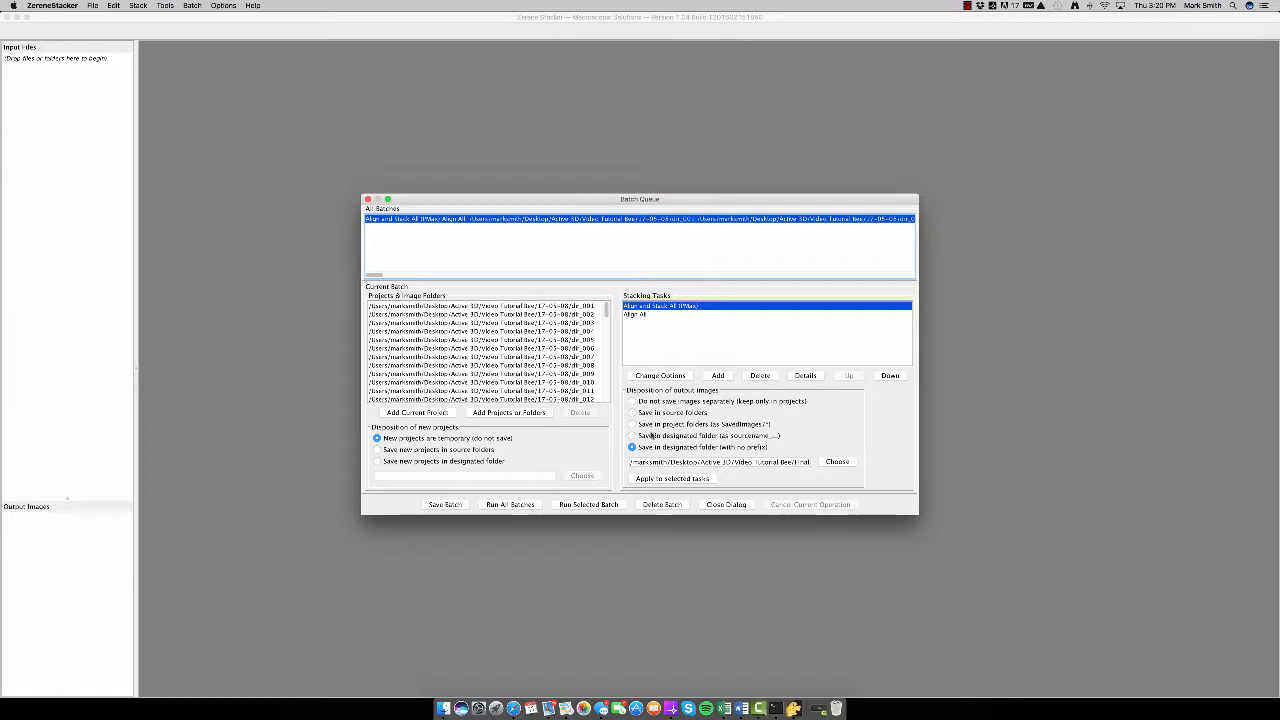
left_click_drag(737, 462, 805, 462)
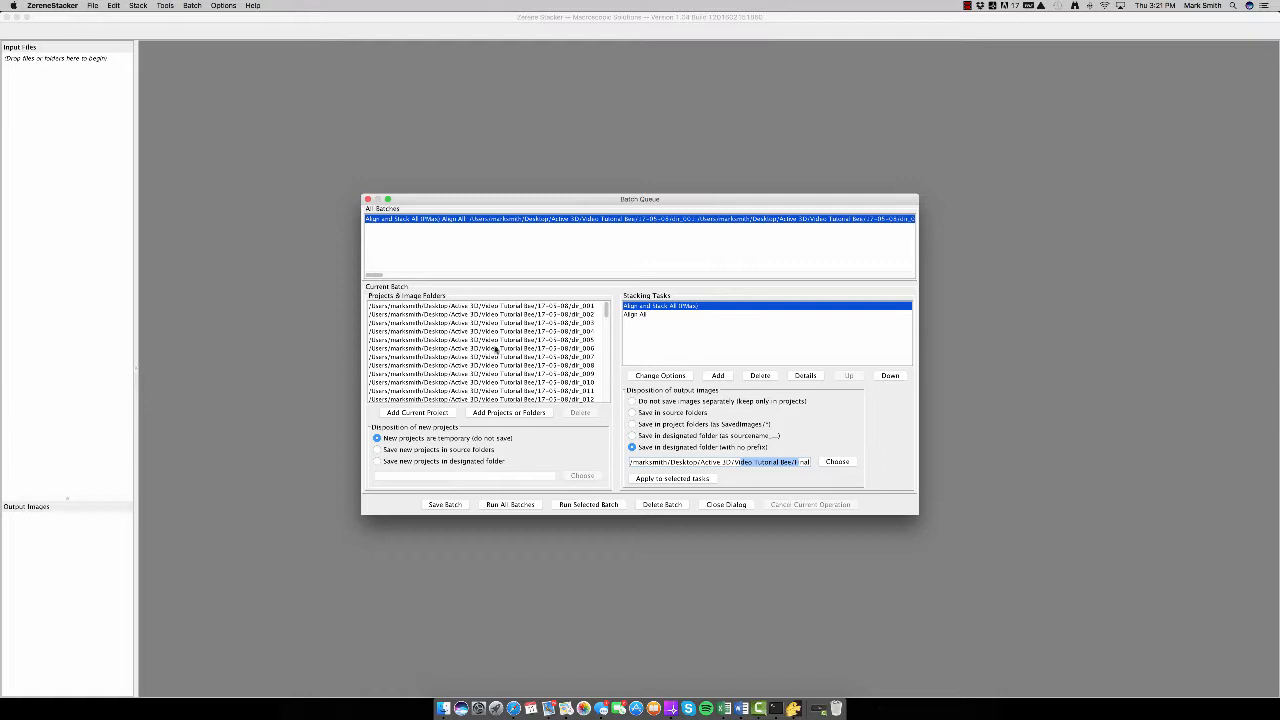
left_click(503, 505)
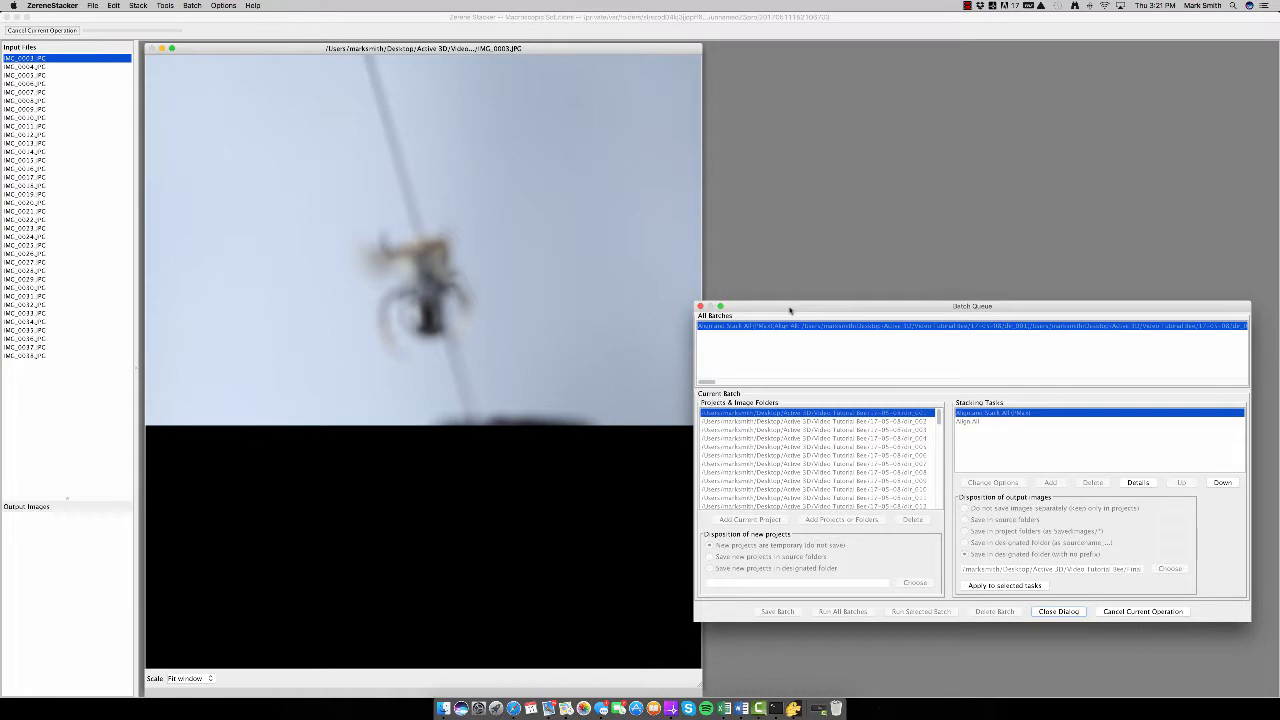
Step: Reposition the Batch Queue dialog so the input and in-progress output images can be seen
left_click_drag(791, 307, 818, 455)
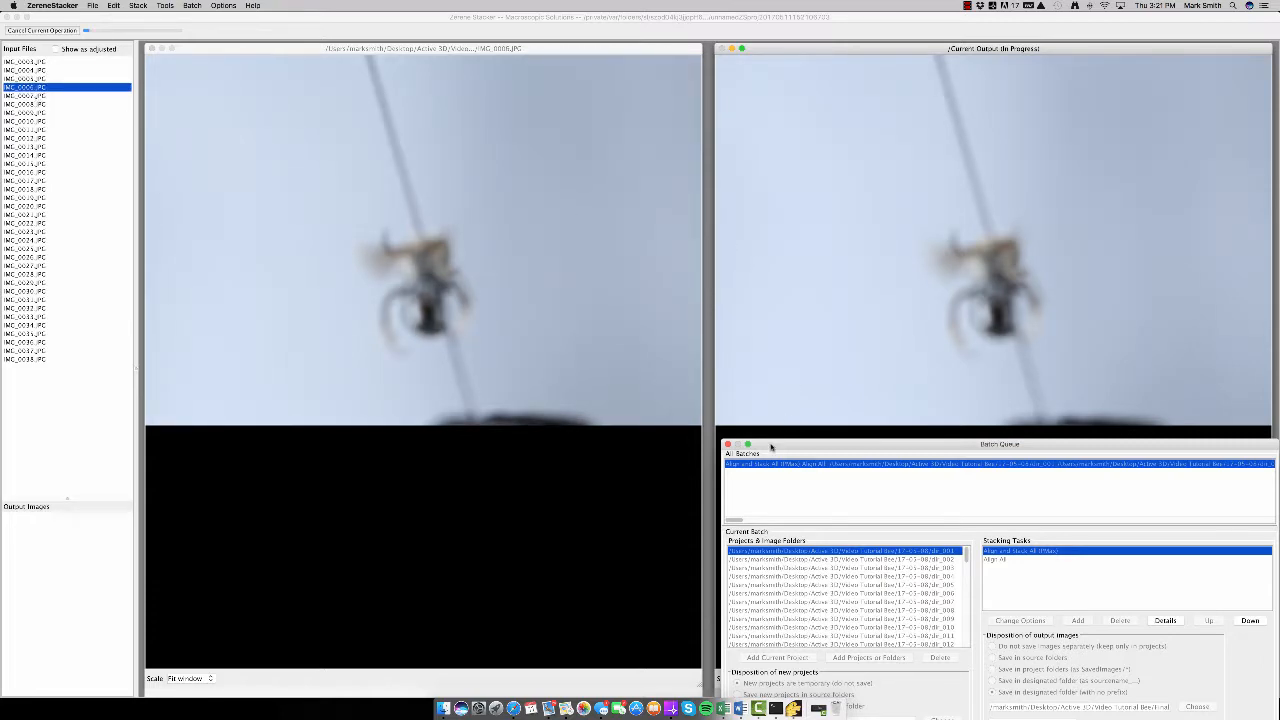
left_click_drag(771, 447, 938, 484)
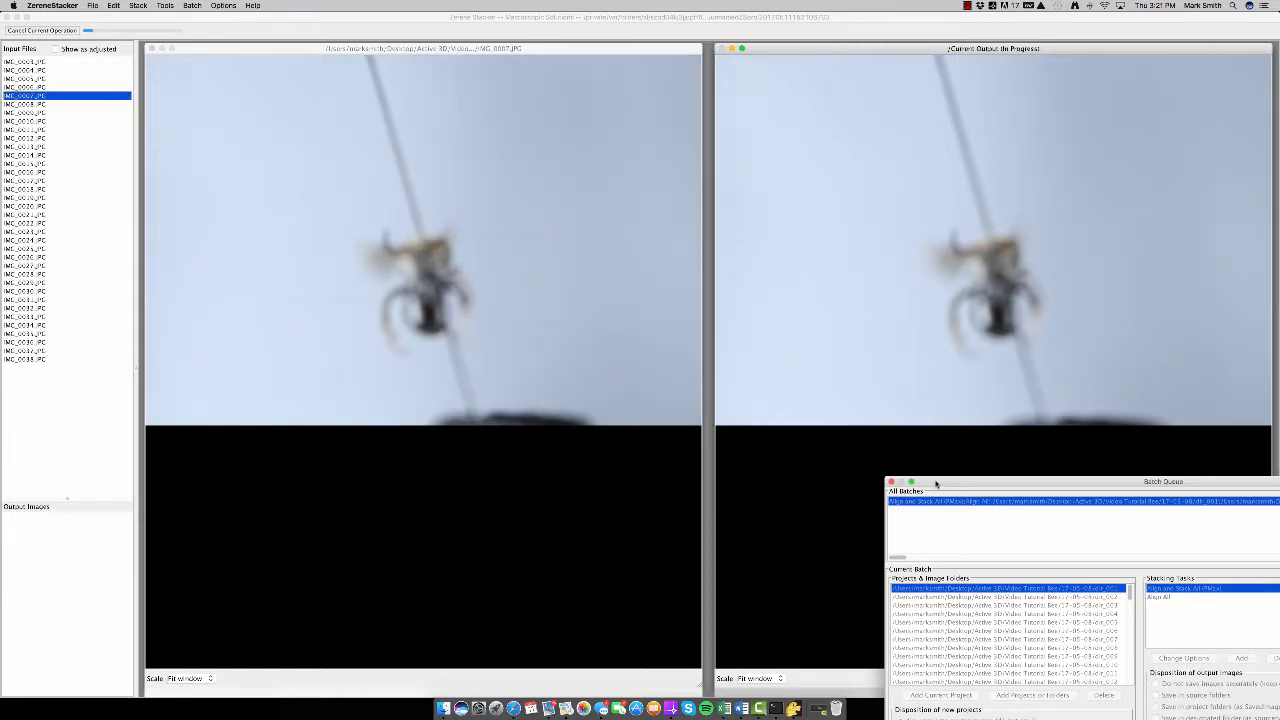
left_click_drag(938, 484, 798, 367)
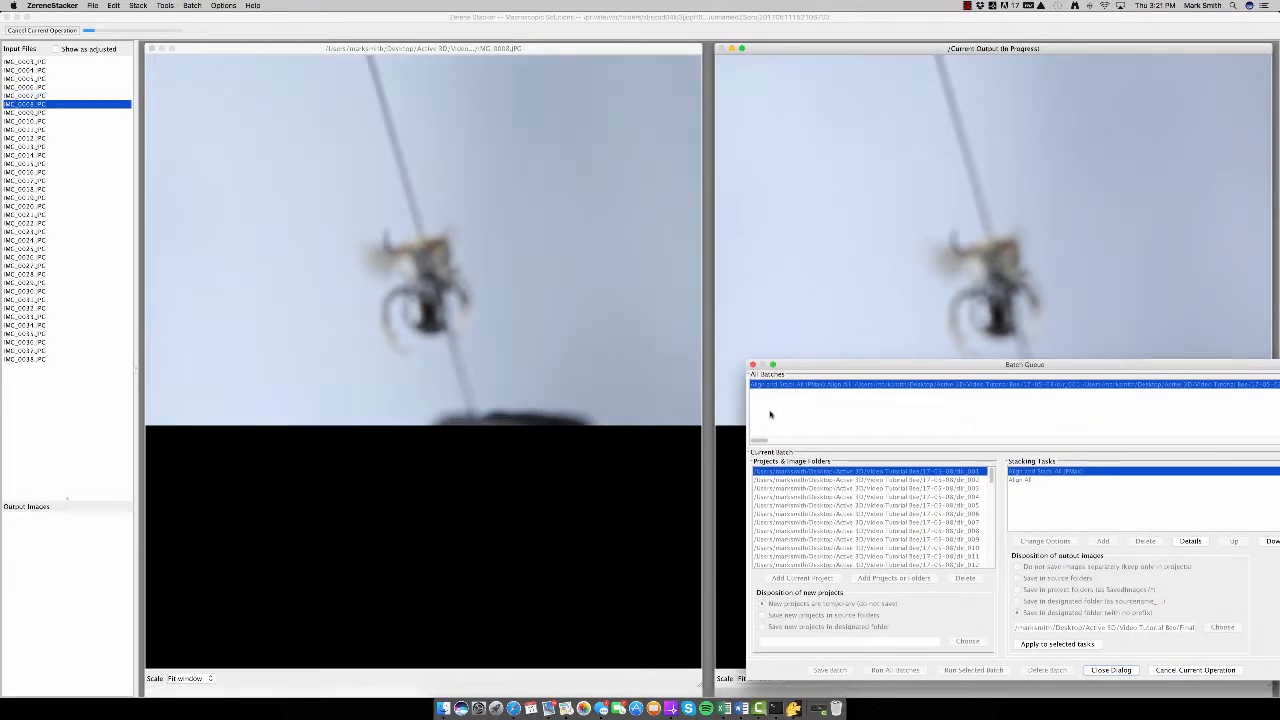
mouse_move(804, 366)
left_mouse_down()
mouse_move(779, 356)
mouse_move(793, 358)
left_mouse_up()
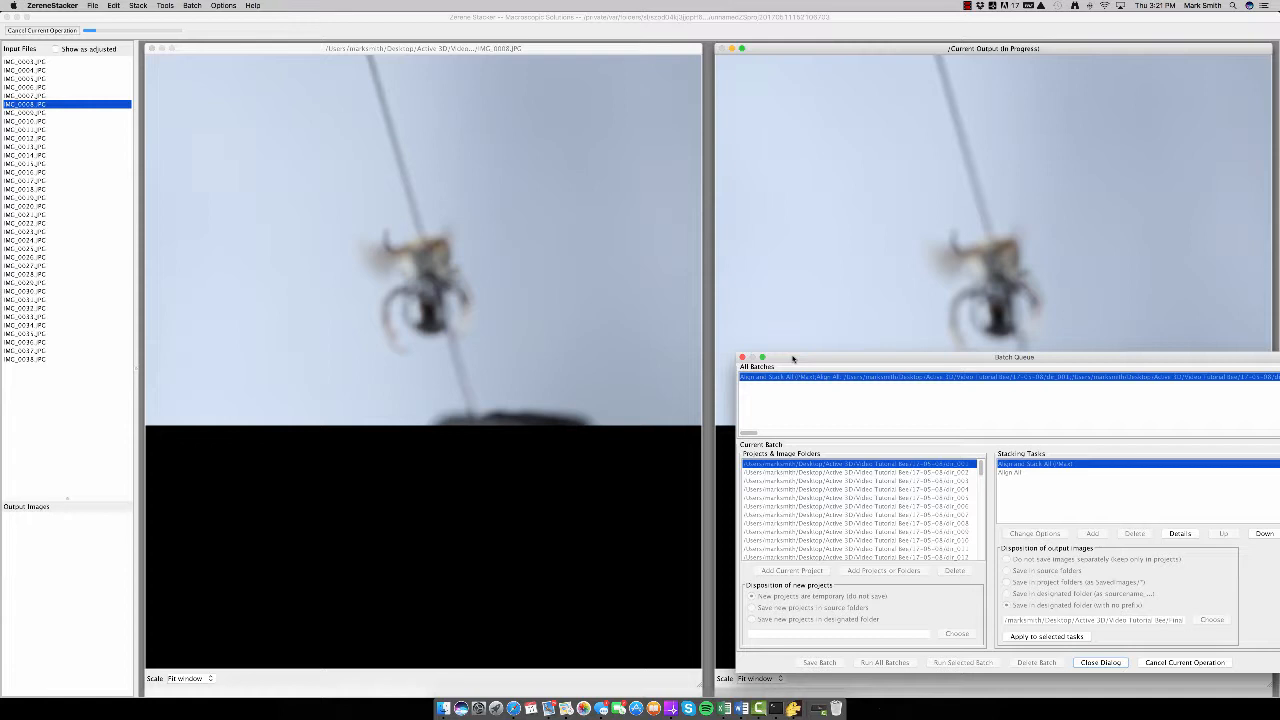